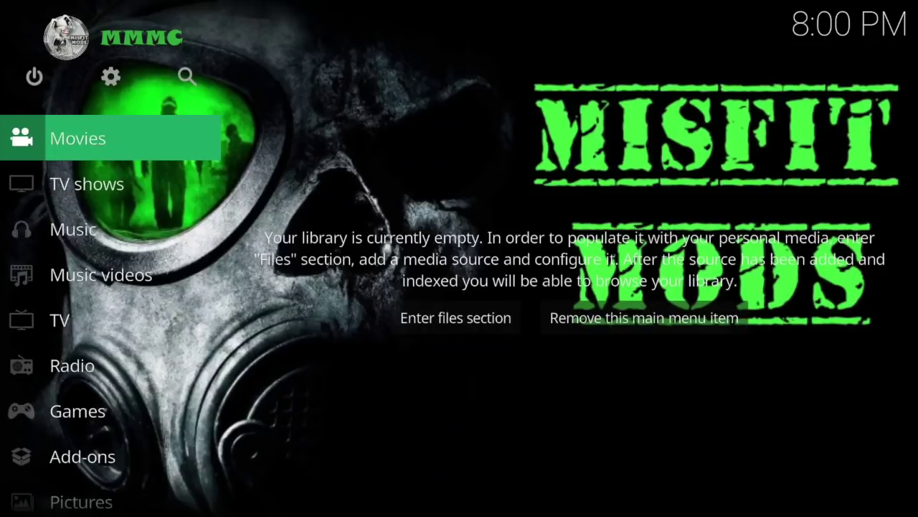
Open Kodi's System settings page
key("Down")
key("Down")
key("Up")
key("Up")
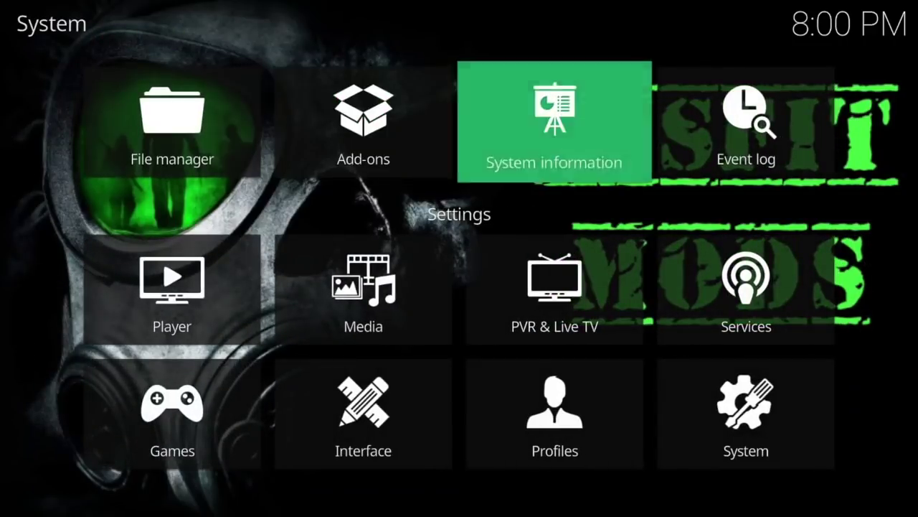
key("Right")
key("Down")
key("Down")
key("Return")
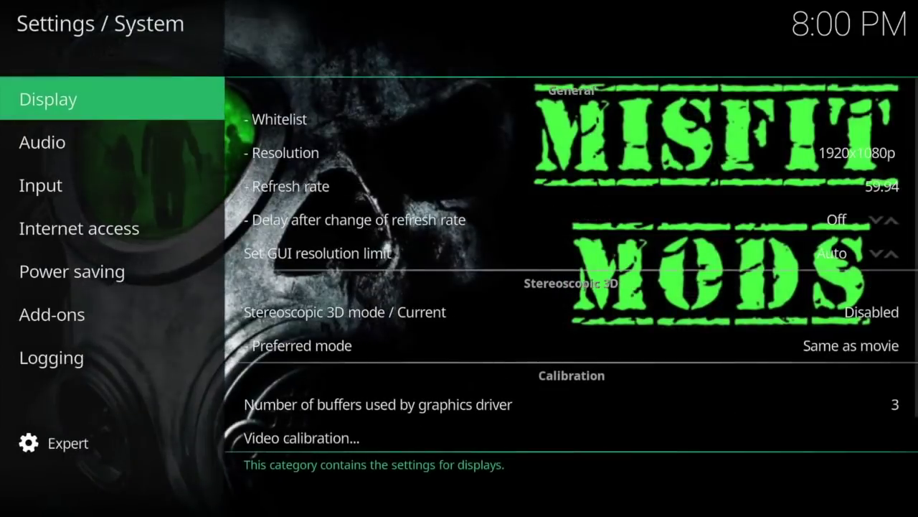
Under Add-ons, switch Unknown sources on and accept the warning with Yes
key("Down")
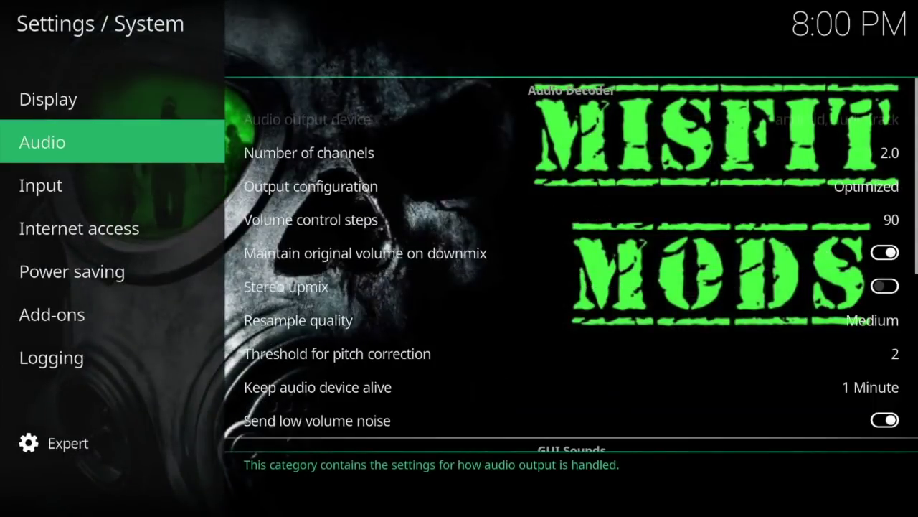
key("Down")
key("Down")
key("Down")
key("Down")
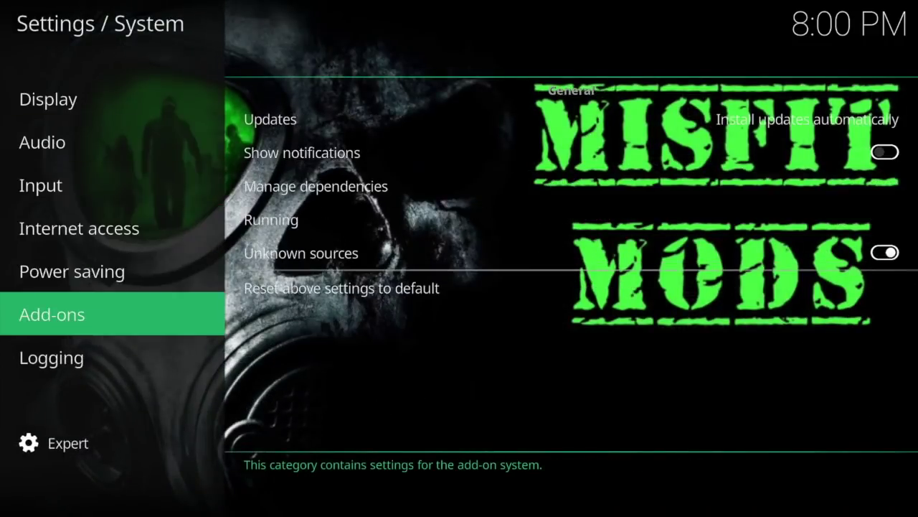
key("Right")
key("Down")
key("Down")
key("Down")
key("Down")
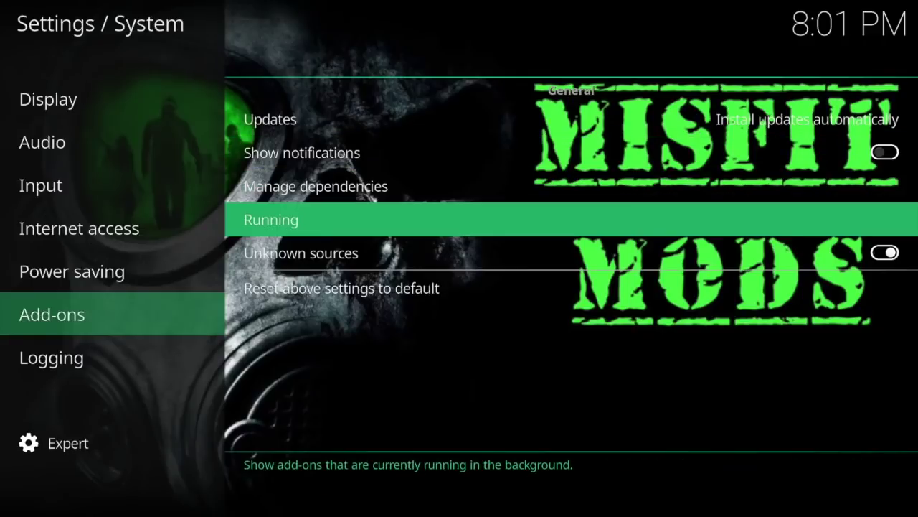
key("Return")
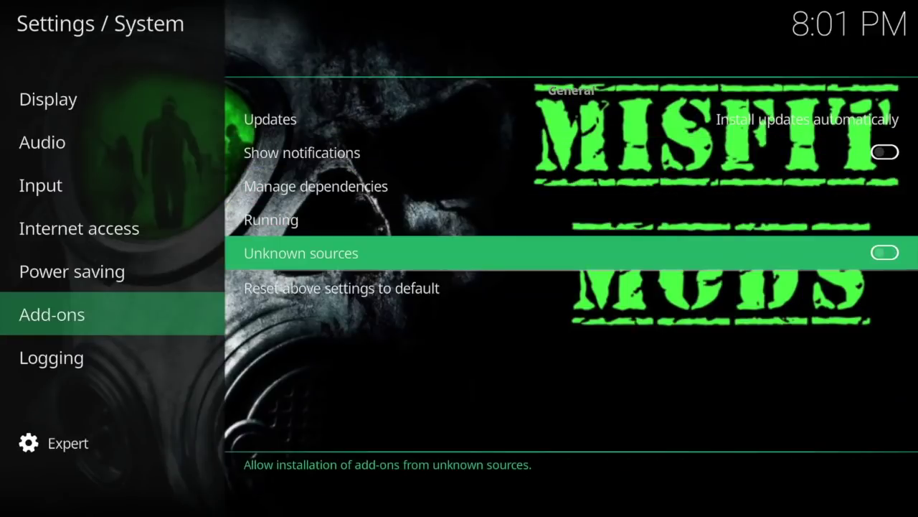
key("Return")
key("Left")
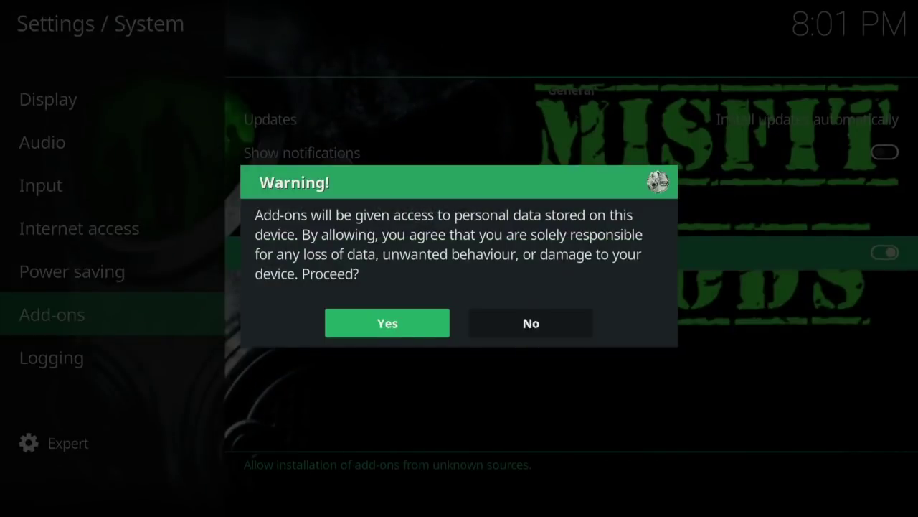
key("Return")
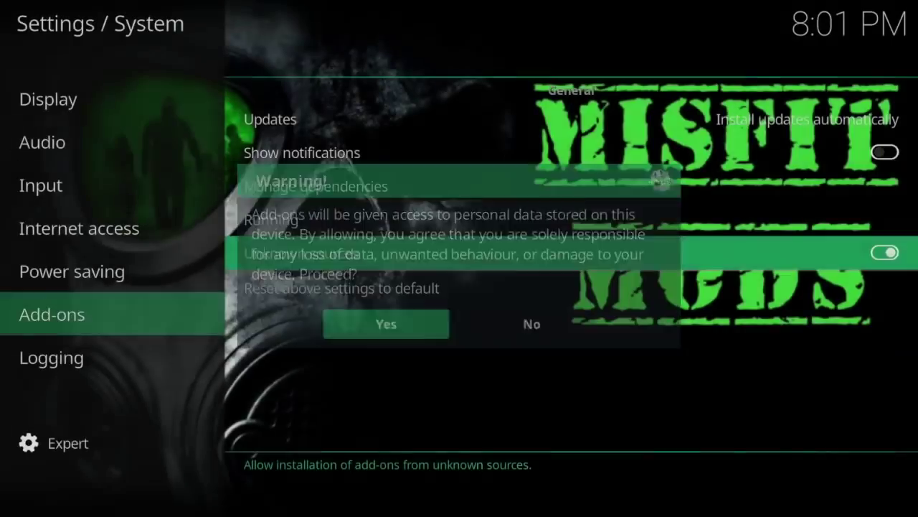
Cycle the System settings level back up to Expert
key("Left")
key("Down")
key("Down")
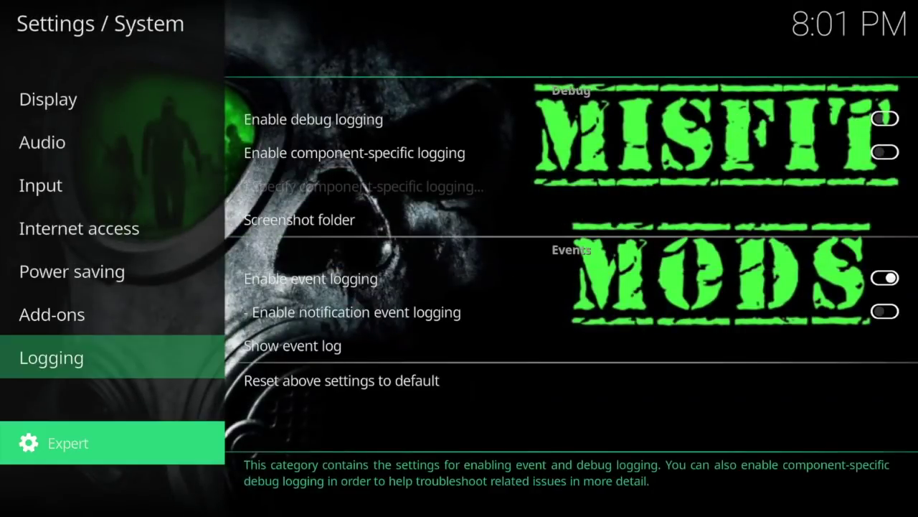
key("Return")
key("Return")
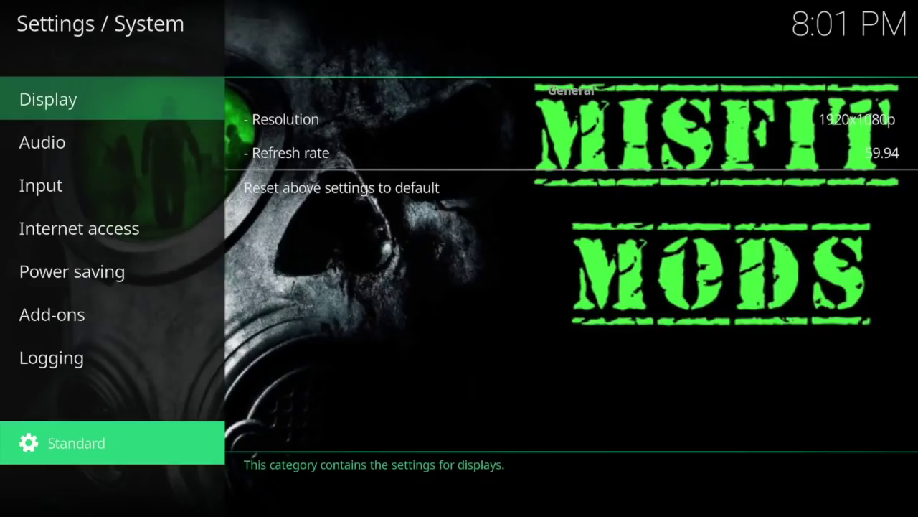
key("Return")
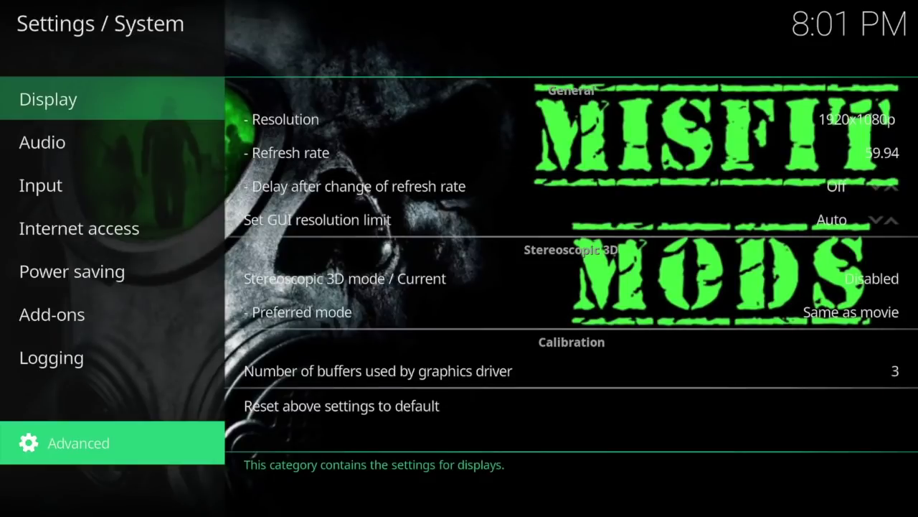
key("Return")
Start adding a new source in File manager and open its path entry
key("BackSpace")
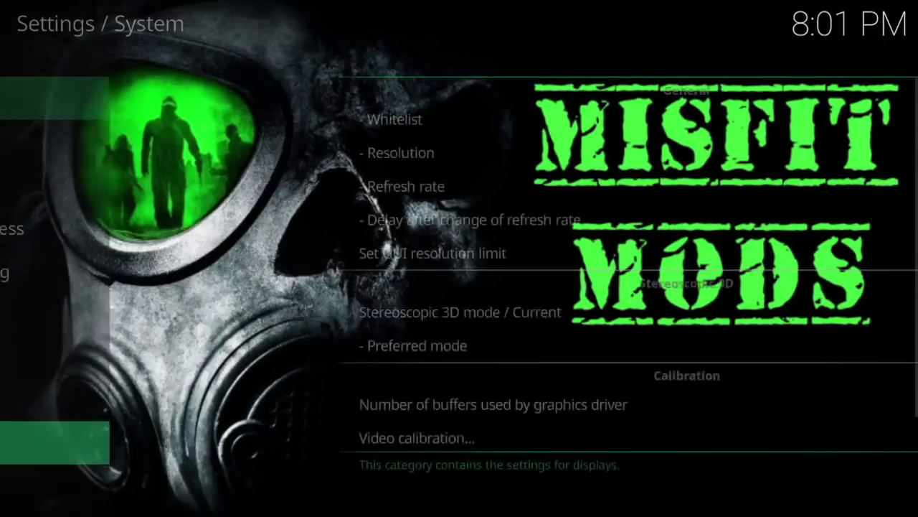
key("Up")
key("Up")
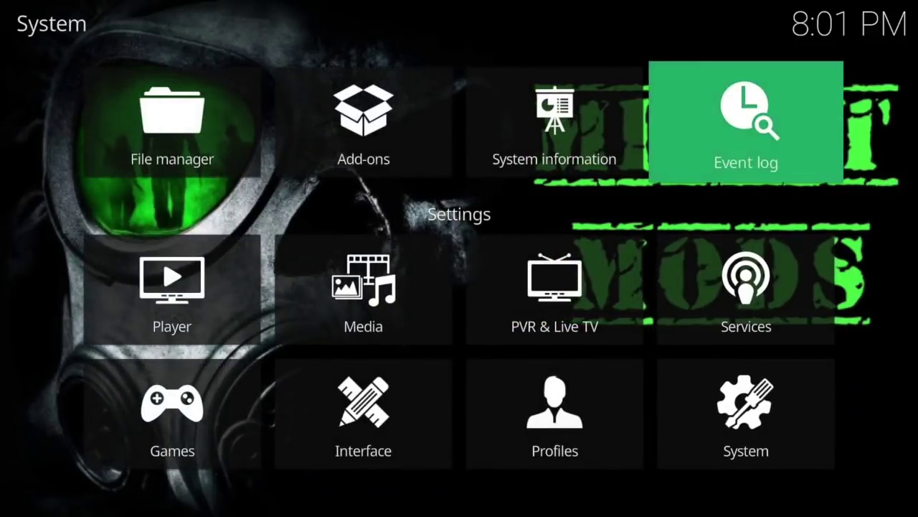
key("Left")
key("Left")
key("Left")
key("Return")
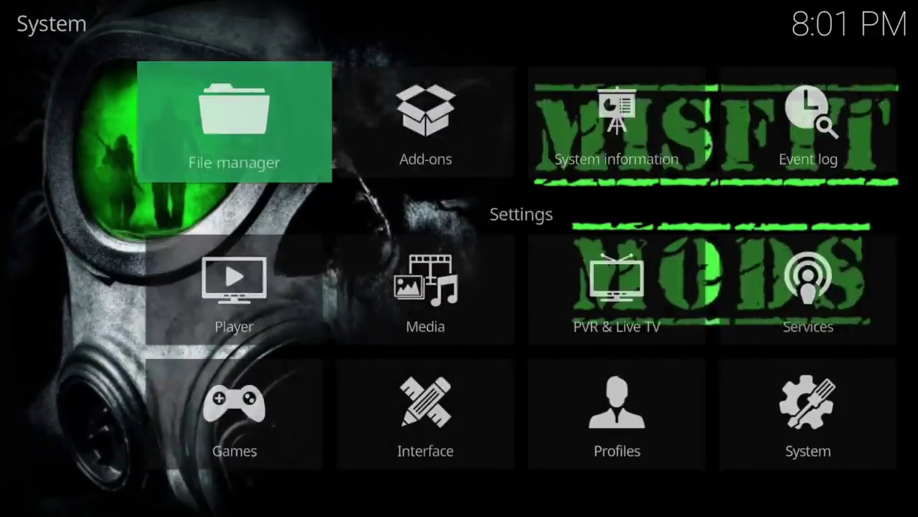
key("Down")
key("Down")
key("Down")
key("Down")
key("Down")
key("Down")
key("Down")
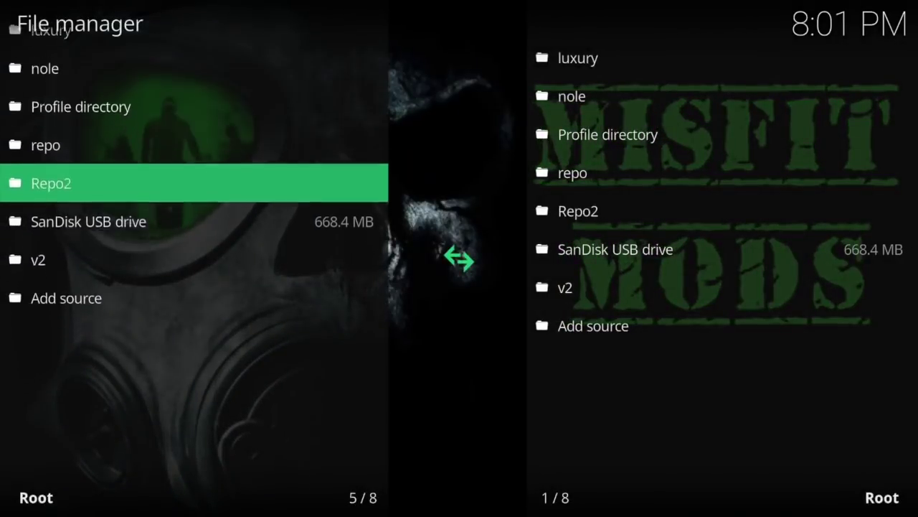
key("Return")
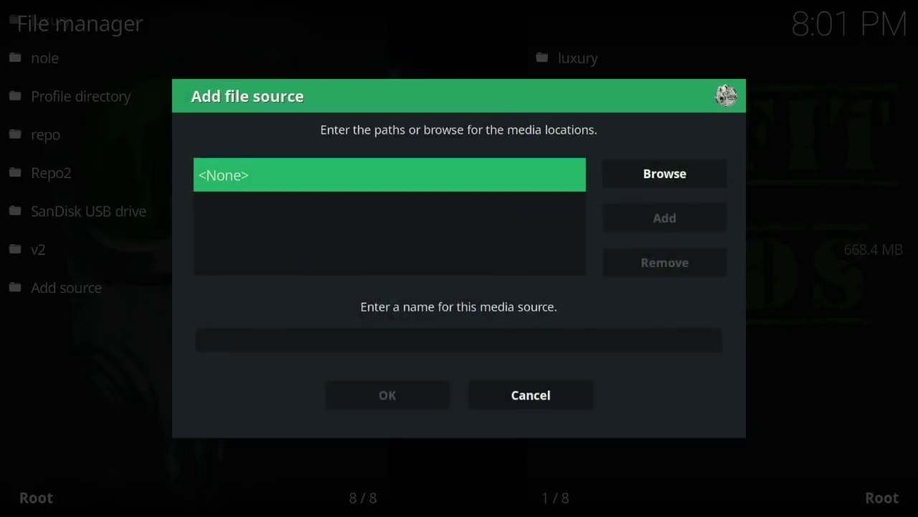
key("Return")
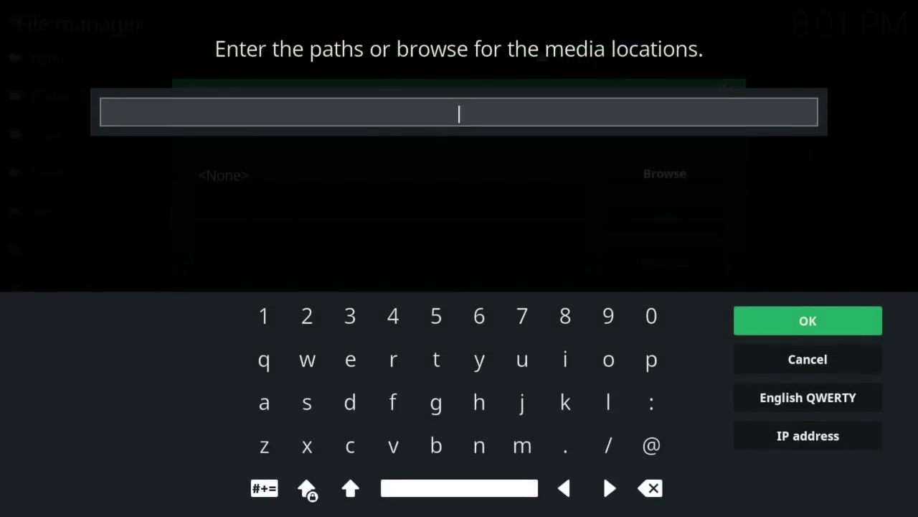
type("http://gen")
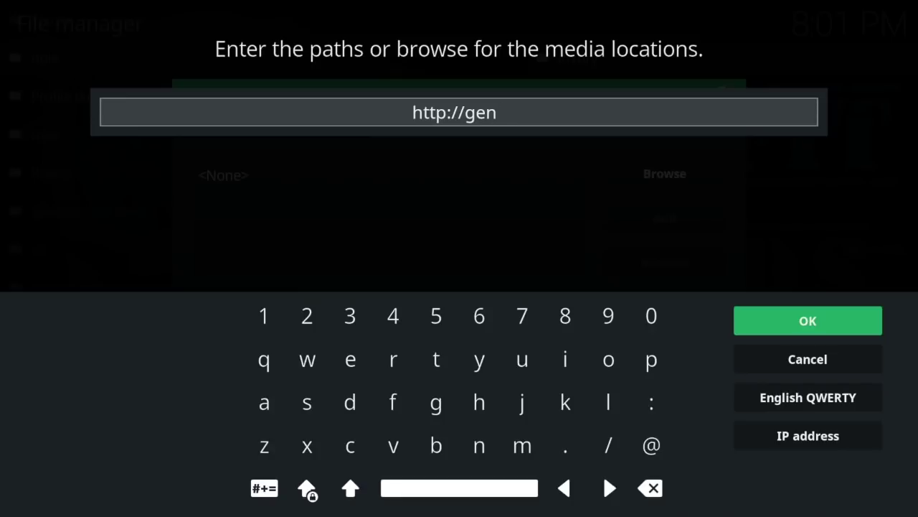
key("Left")
key("Down")
key("Down")
key("Down")
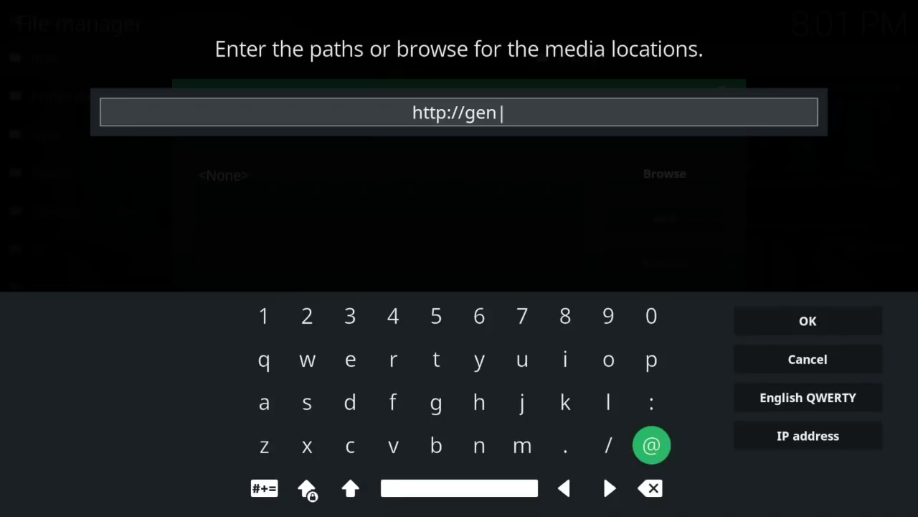
key("Left")
key("Left")
key("Left")
key("Left")
key("Left")
key("Left")
key("Left")
key("Left")
key("Left")
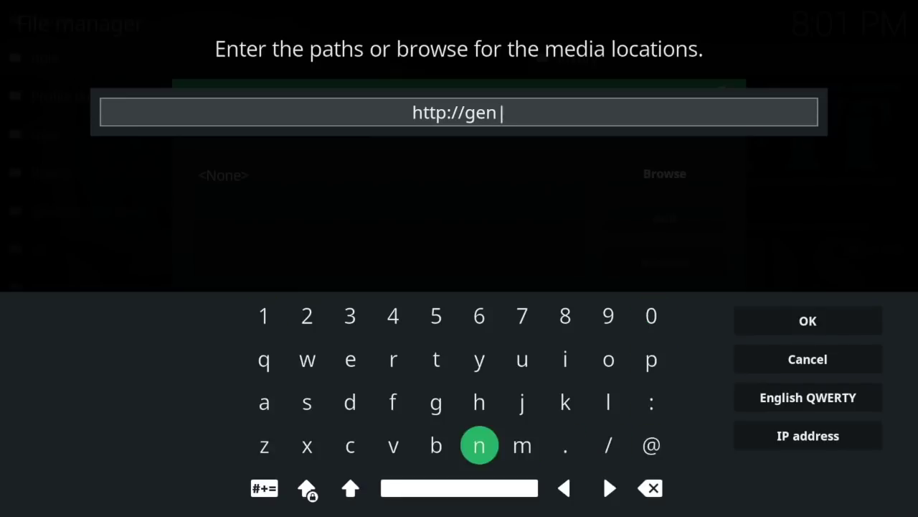
key("Down")
key("Return")
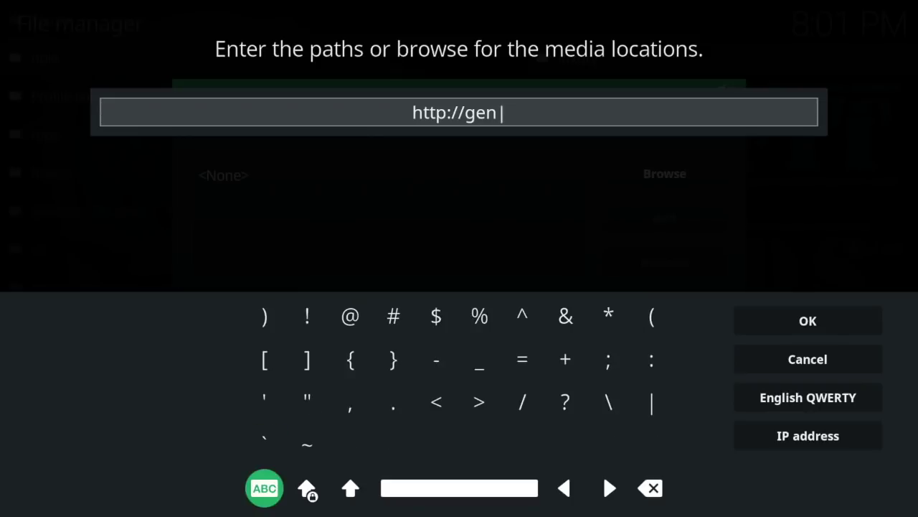
key("Up")
key("Up")
key("Up")
key("Right")
key("Right")
key("Right")
key("Right")
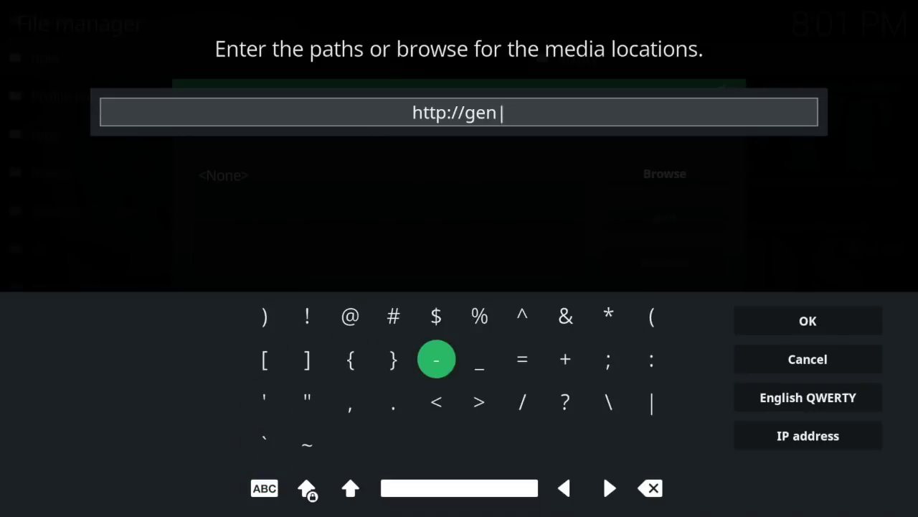
key("Return")
type("t")
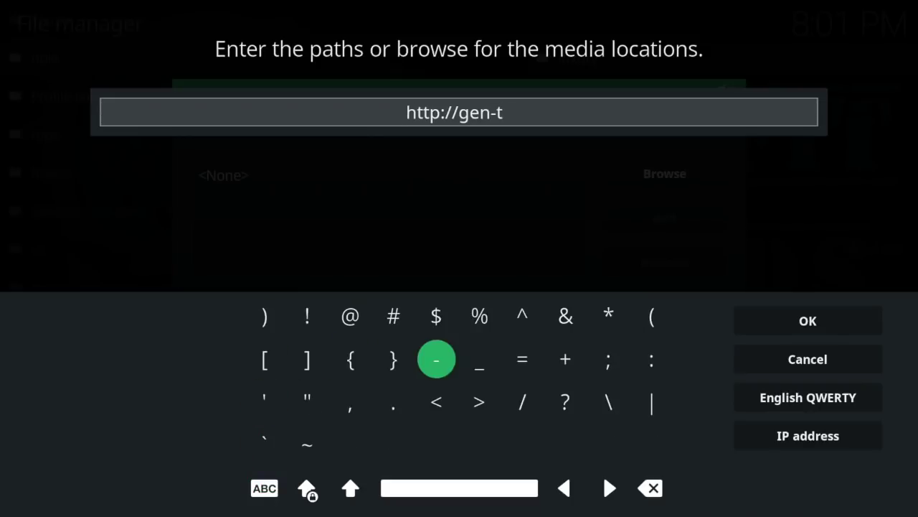
type("ec")
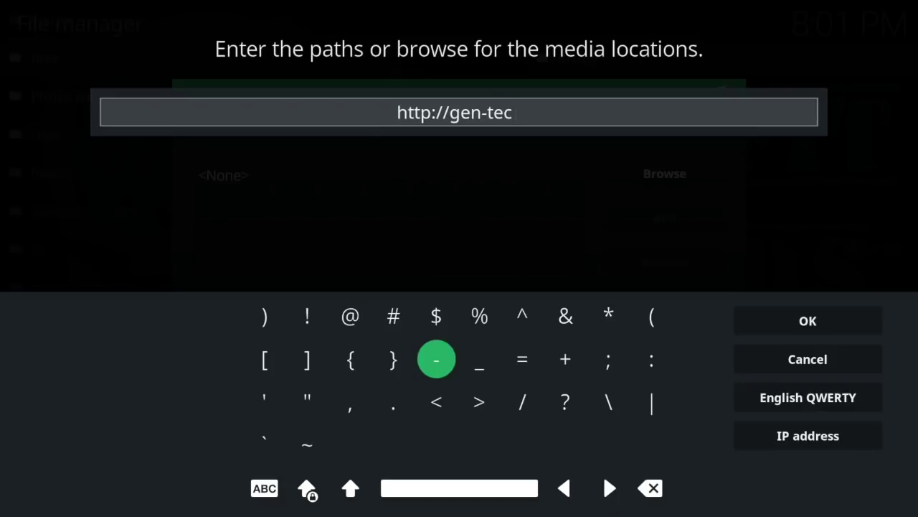
type(".co")
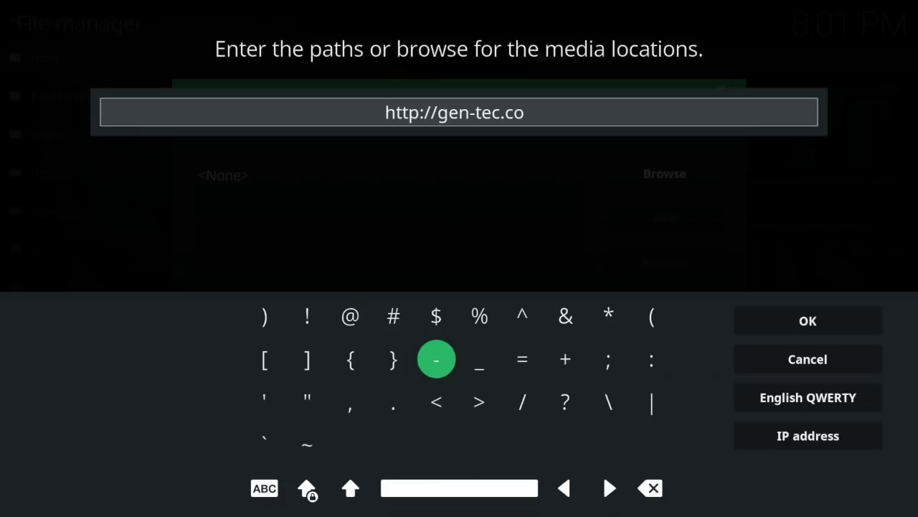
type("/")
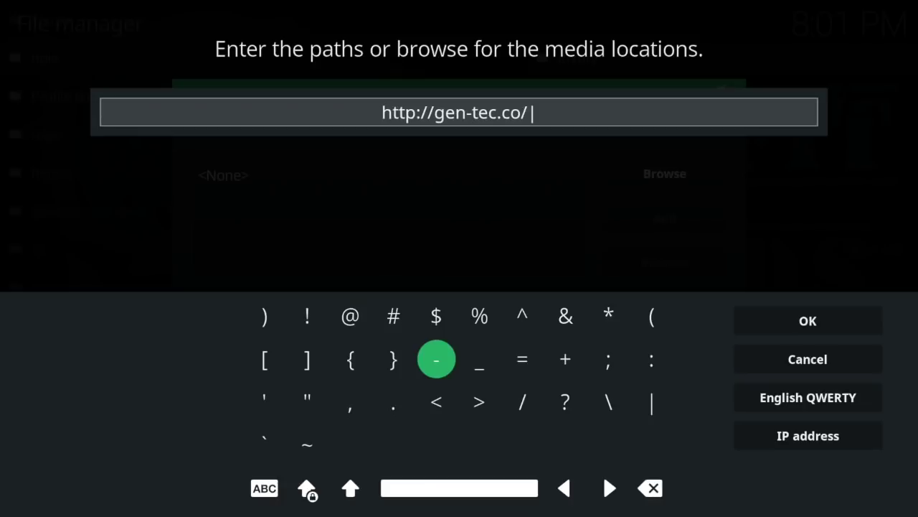
type("gen")
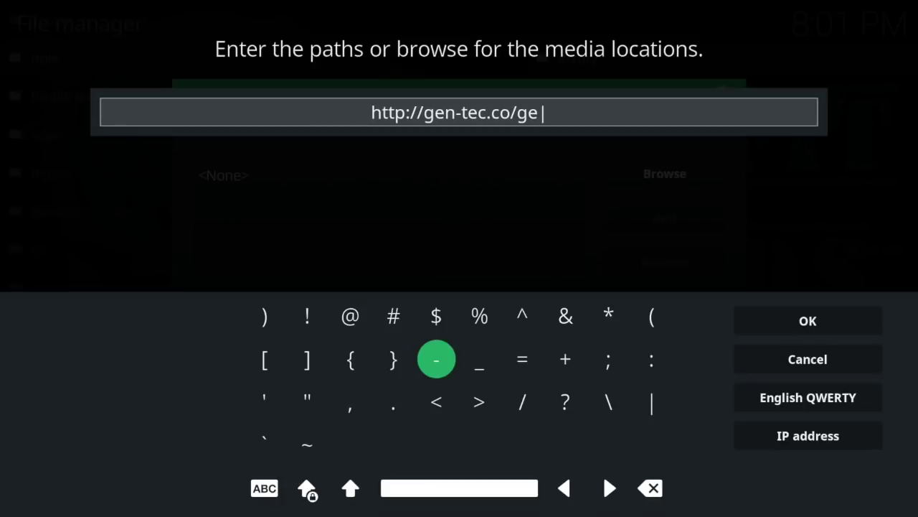
type("tec")
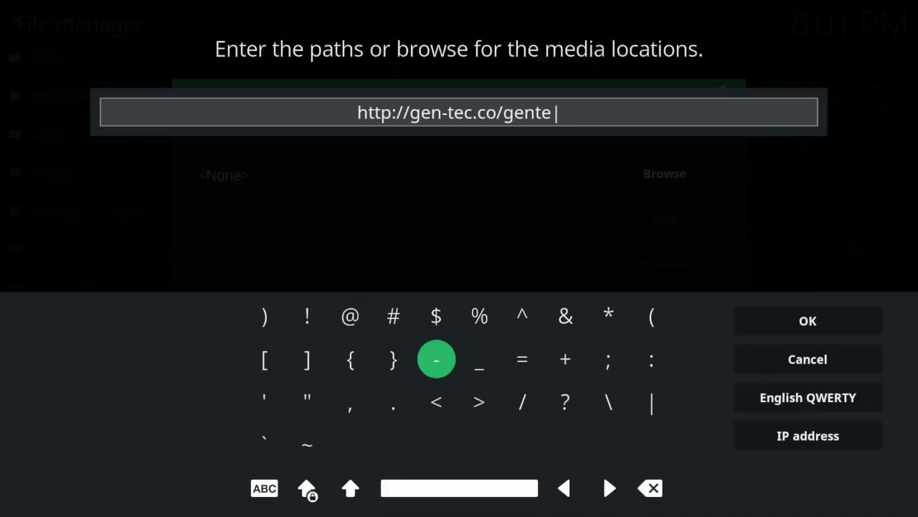
type("wi")
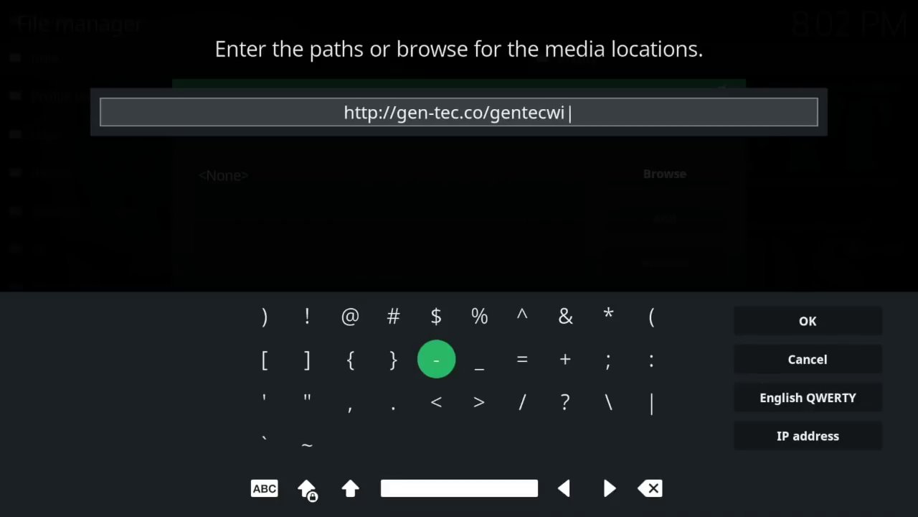
type("z")
key("Right")
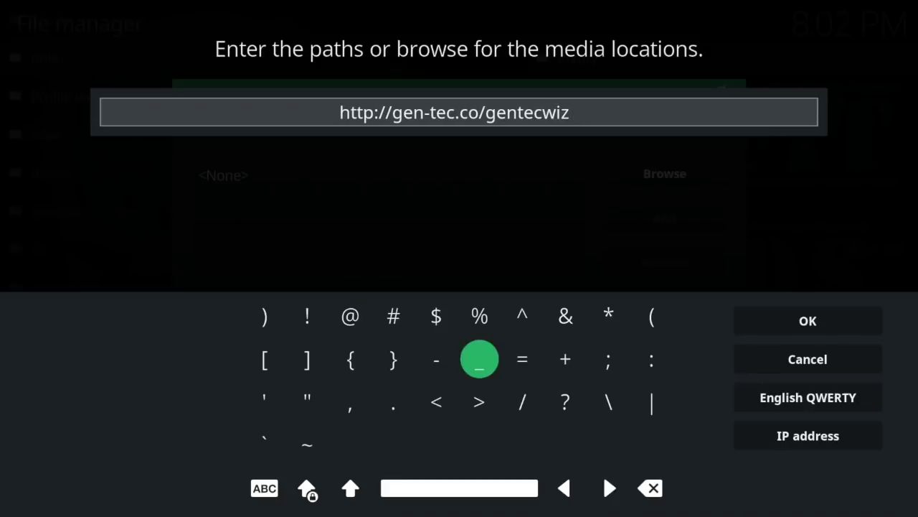
key("Right")
key("Right")
key("Right")
key("Right")
key("Right")
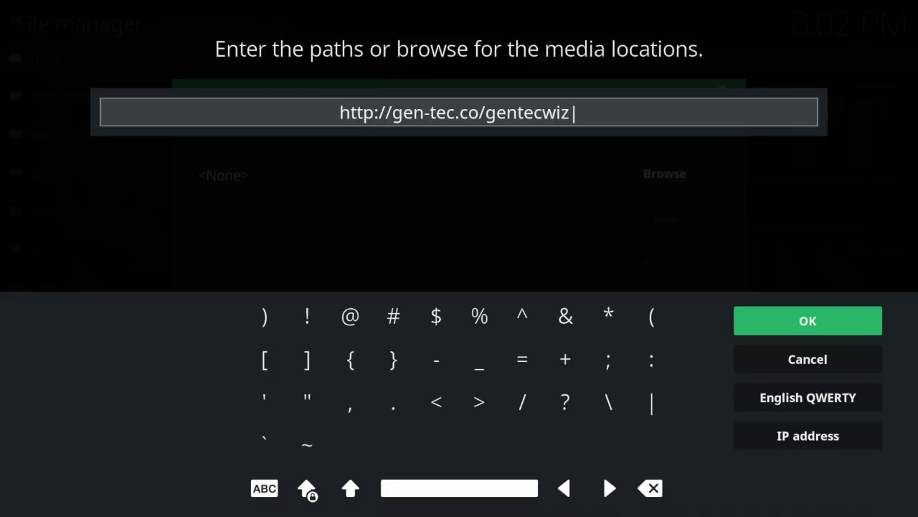
Confirm the path and save the new gentecwiz file source
key("Return")
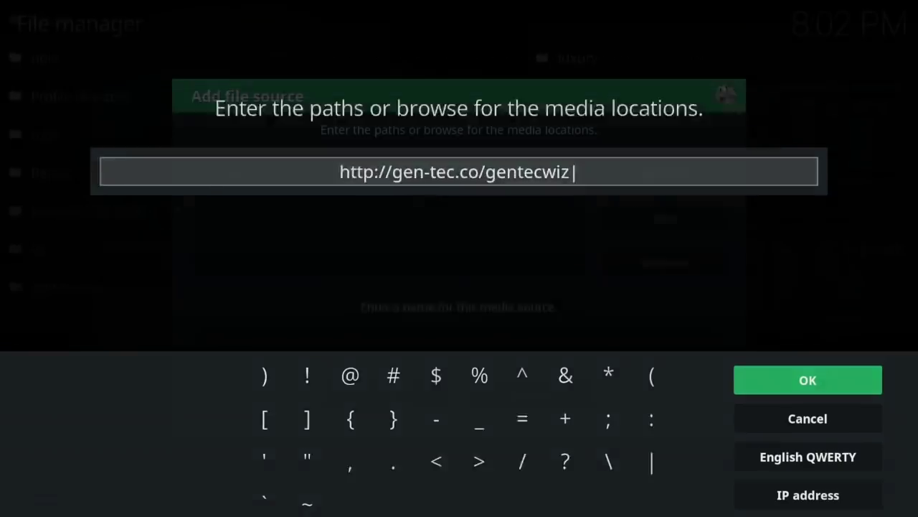
key("Down")
key("Down")
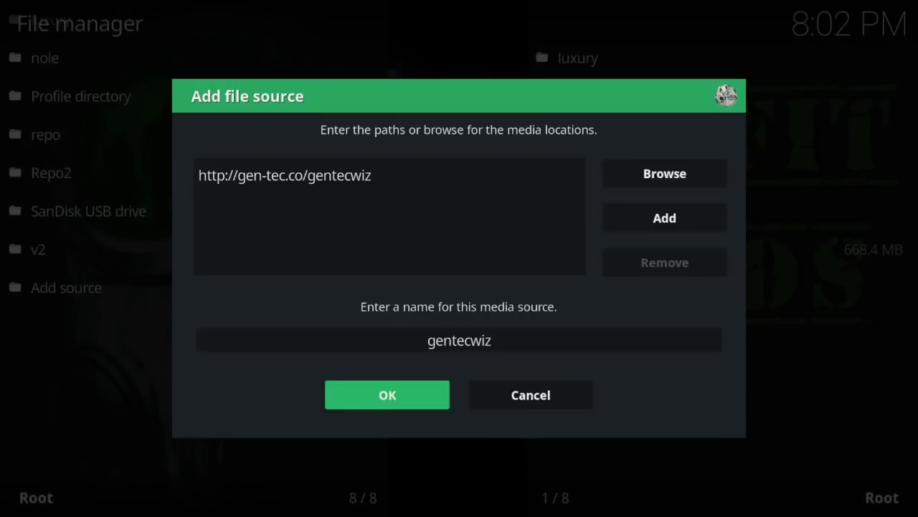
key("Return")
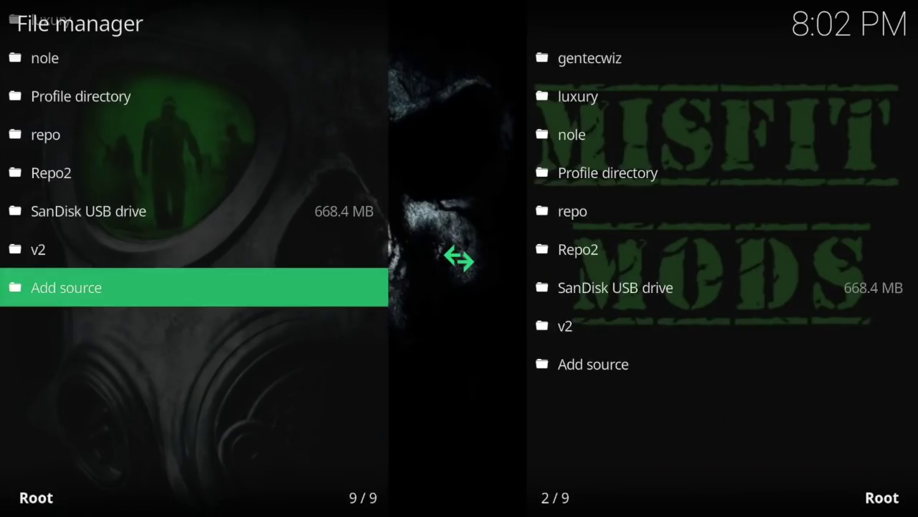
key("Escape")
key("Escape")
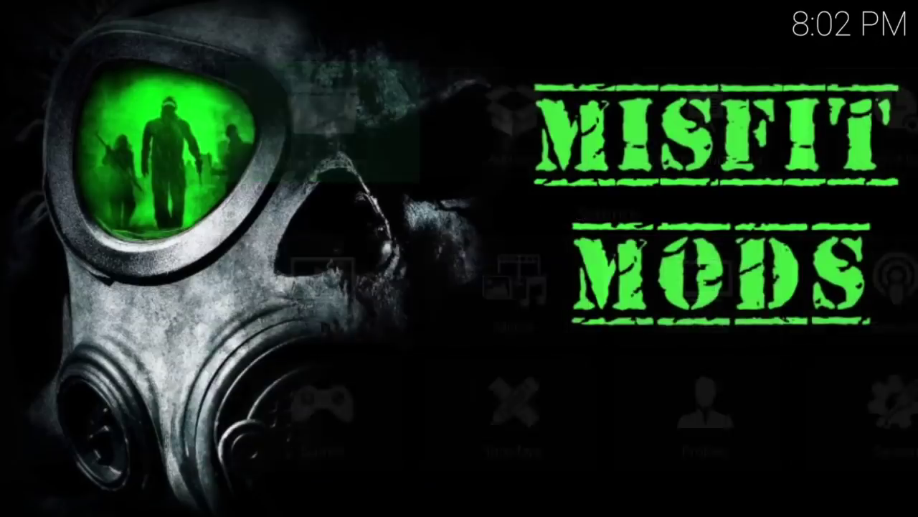
Install repository.StarTec-1.3.0.zip from gentecwiz > NEW REPO FOR GENTEC WIZARD via Install from zip file
key("Down")
key("Down")
key("Down")
key("Down")
key("Down")
key("Down")
key("Down")
key("Down")
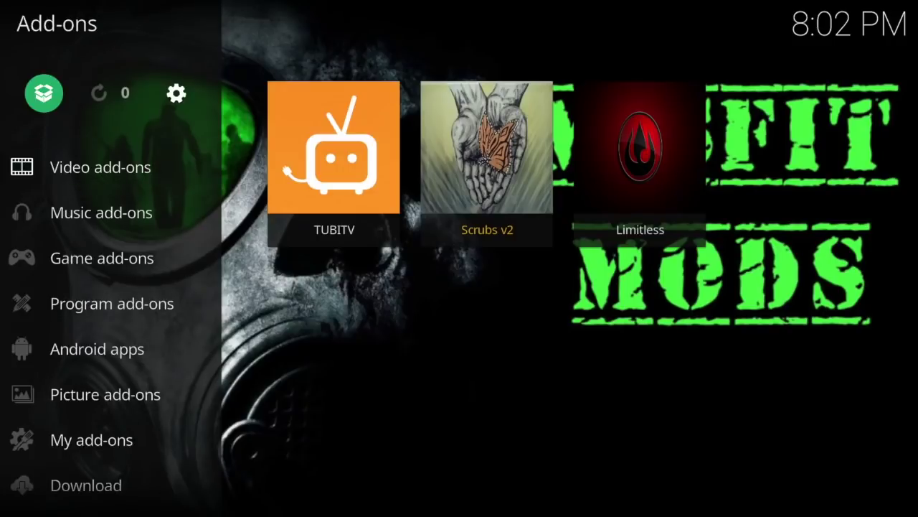
key("Return")
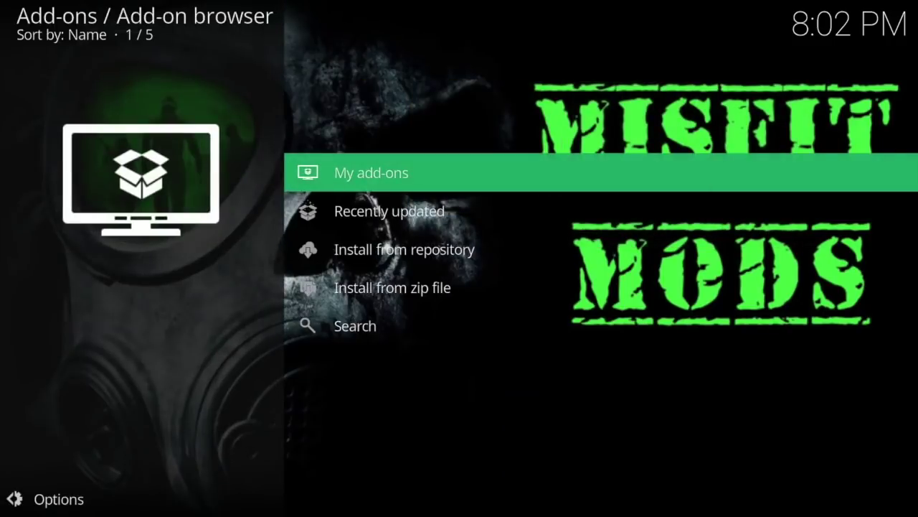
key("Down")
key("Down")
key("Down")
key("Return")
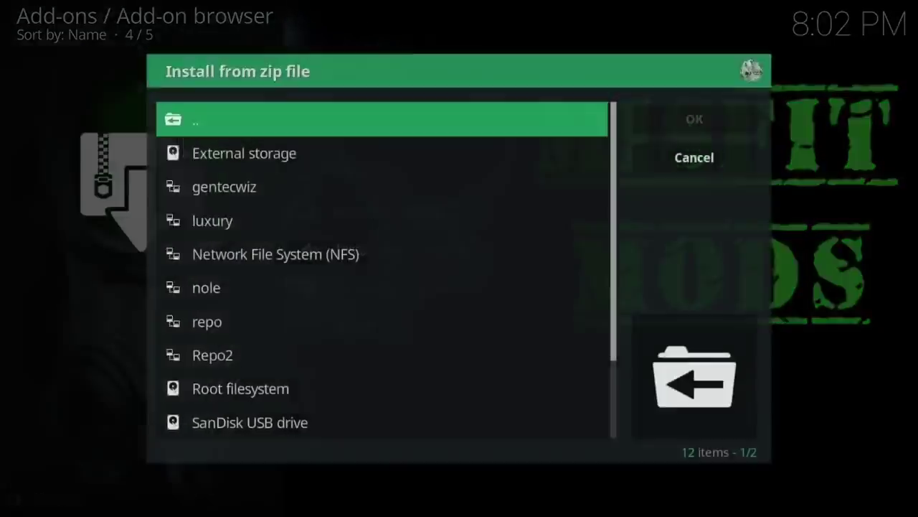
key("Down")
key("Down")
key("Return")
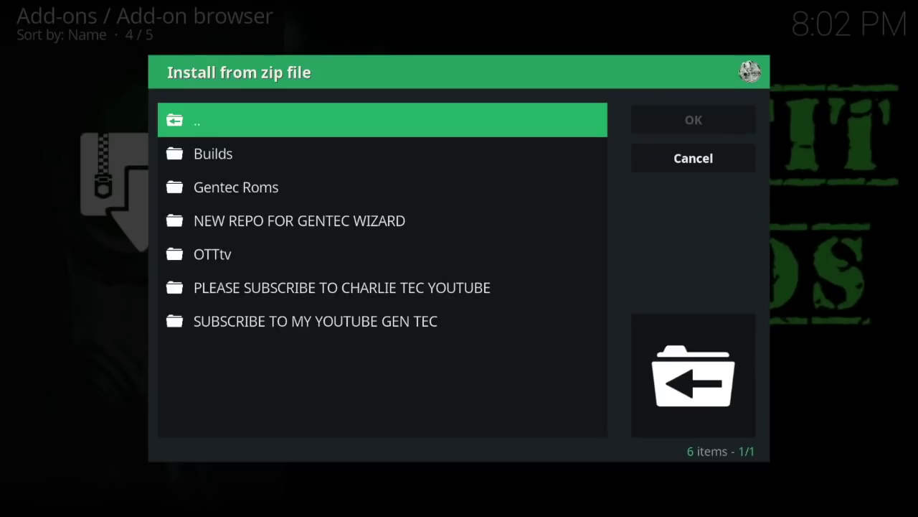
key("Down")
key("Down")
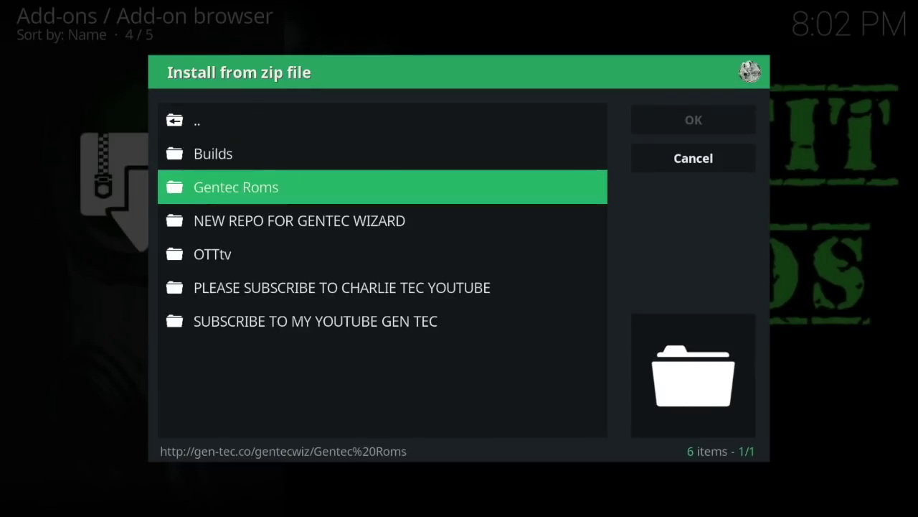
key("Down")
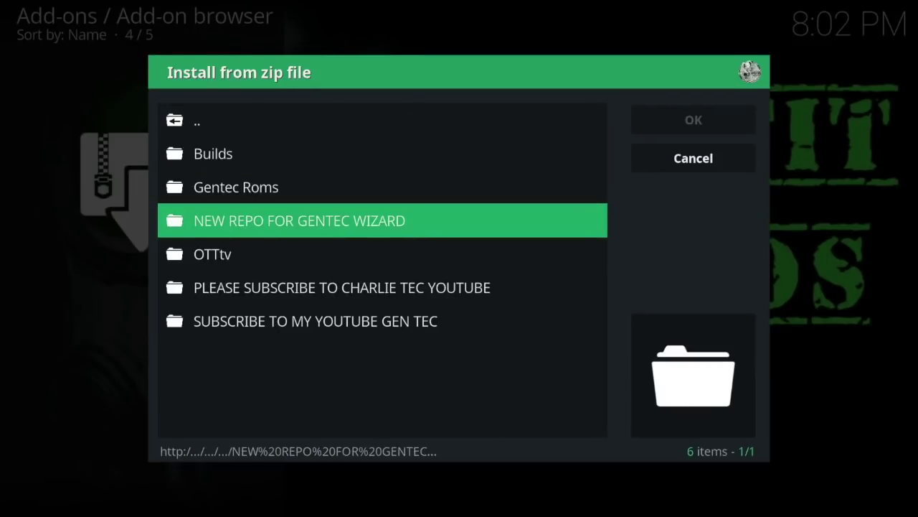
key("Return")
key("Down")
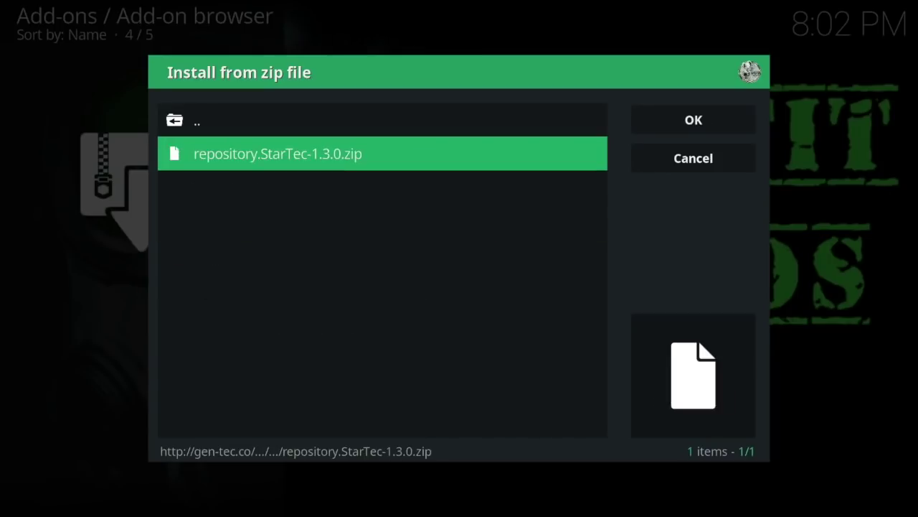
key("Return")
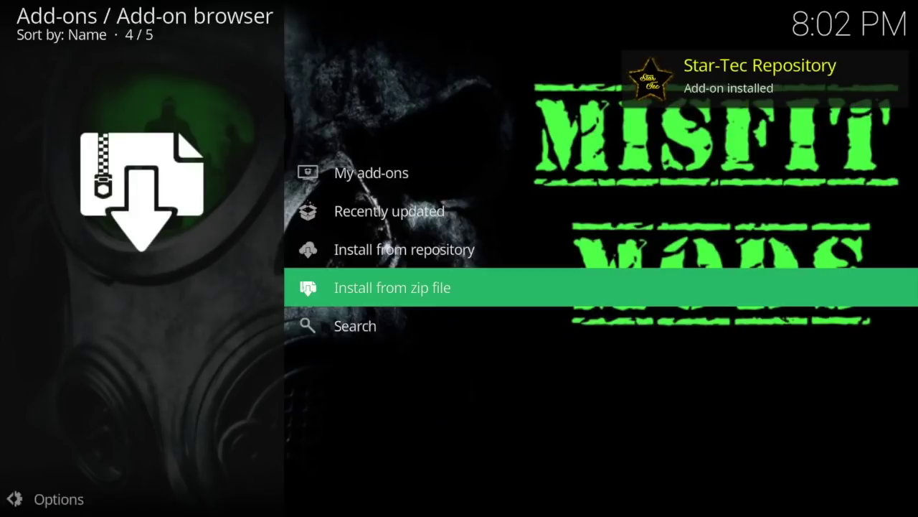
key("Up")
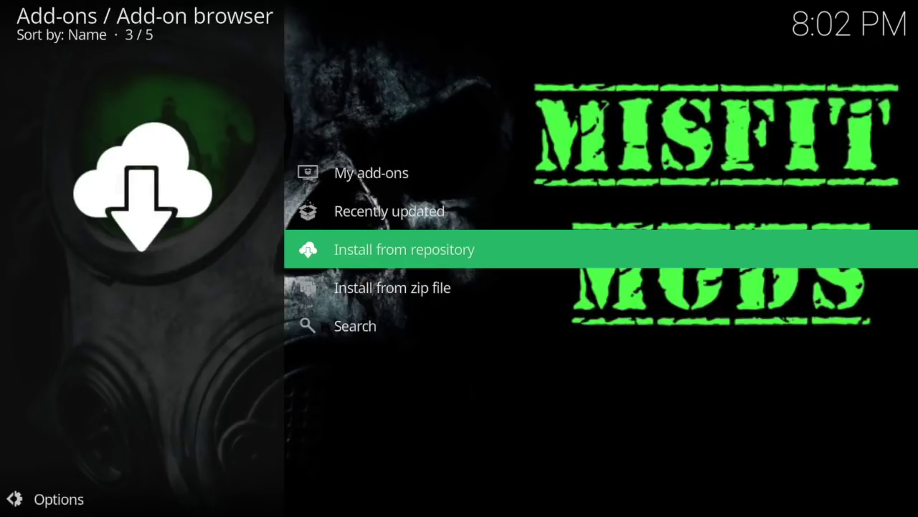
Open the Star-Tec Repository's Video add-ons and highlight StarTec AIO 3.0.9
key("Return")
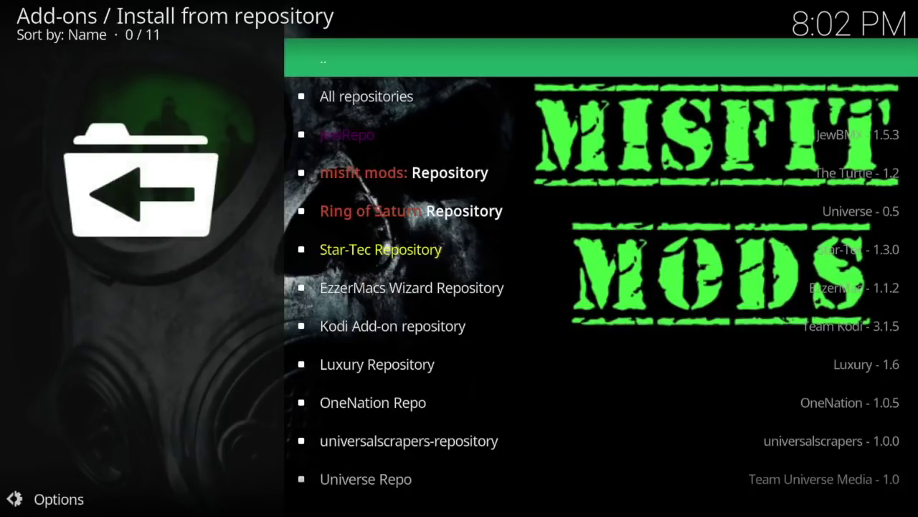
key("Down")
key("Down")
key("Down")
key("Down")
key("Down")
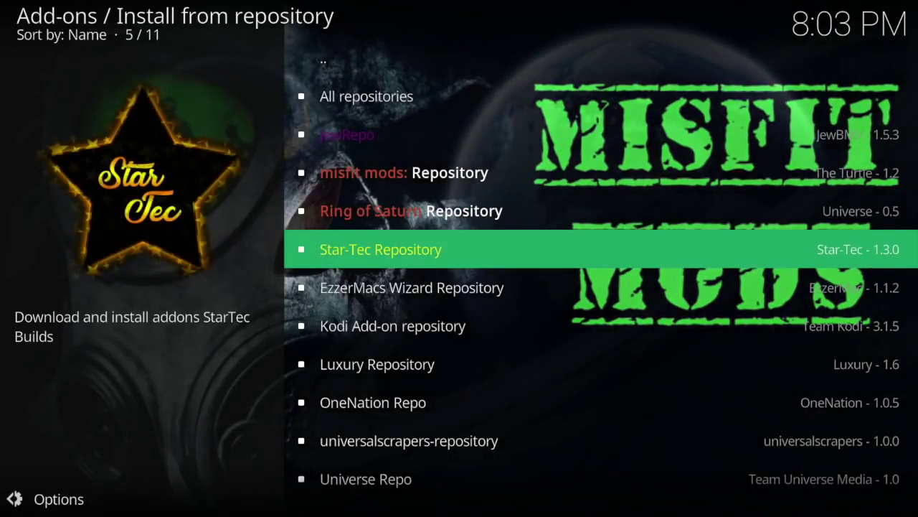
key("Return")
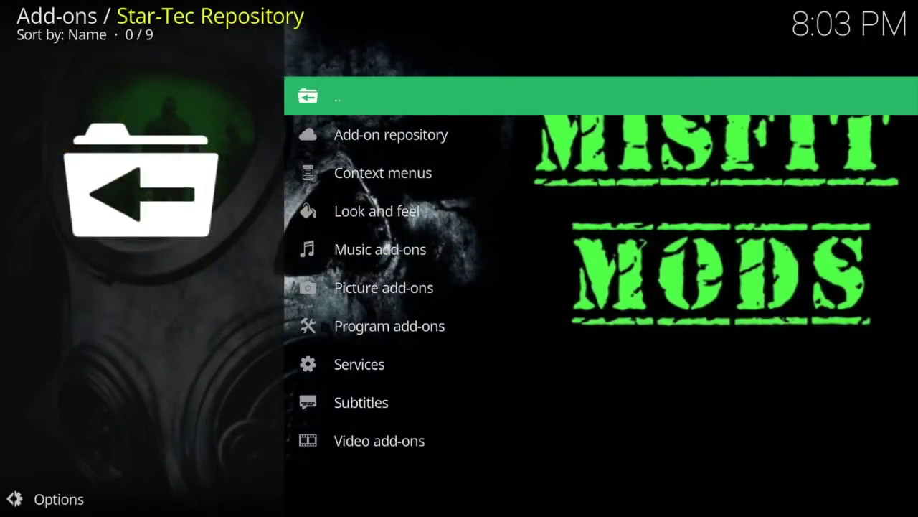
key("Up")
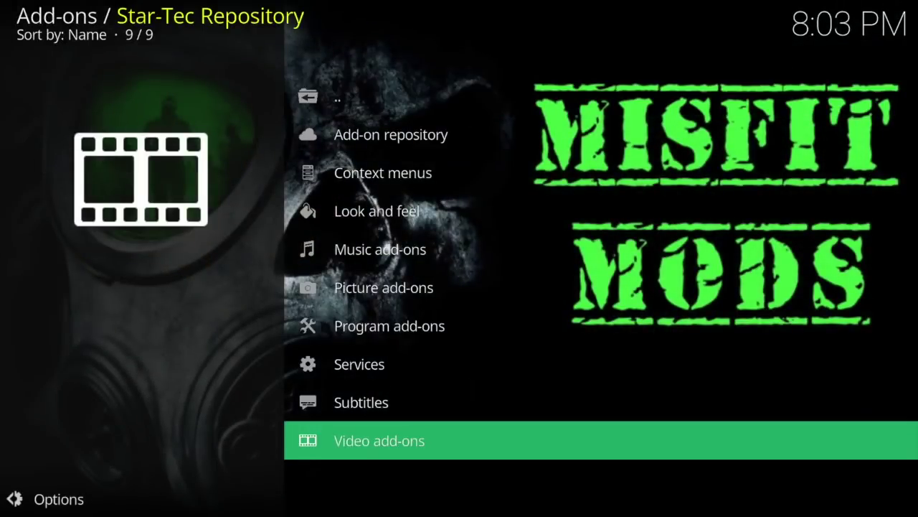
key("Return")
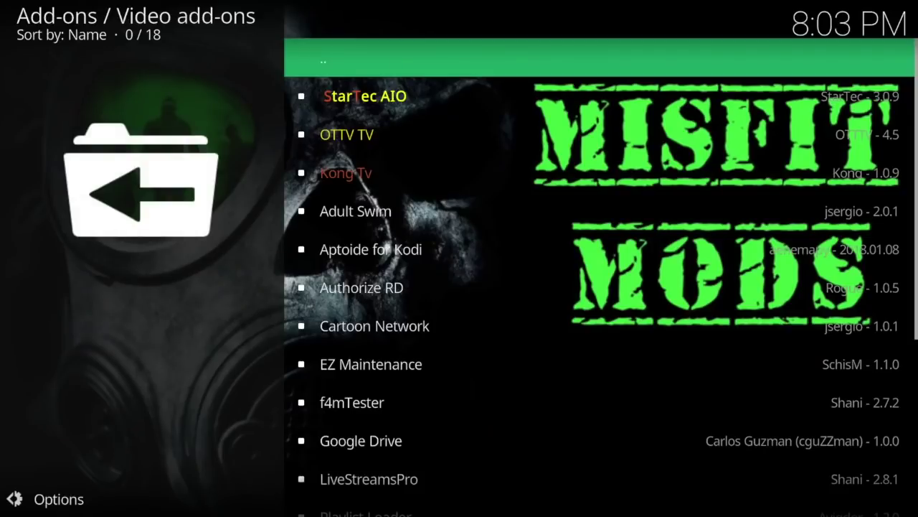
key("Down")
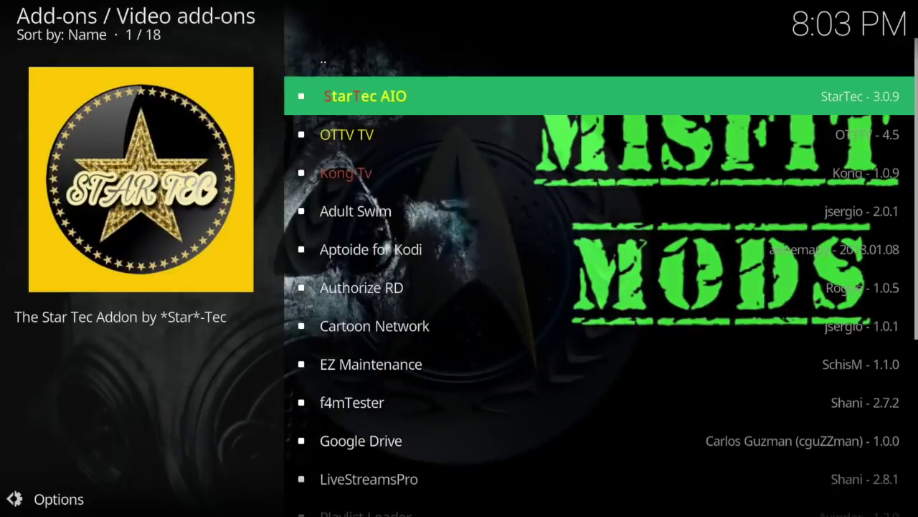
key("Return")
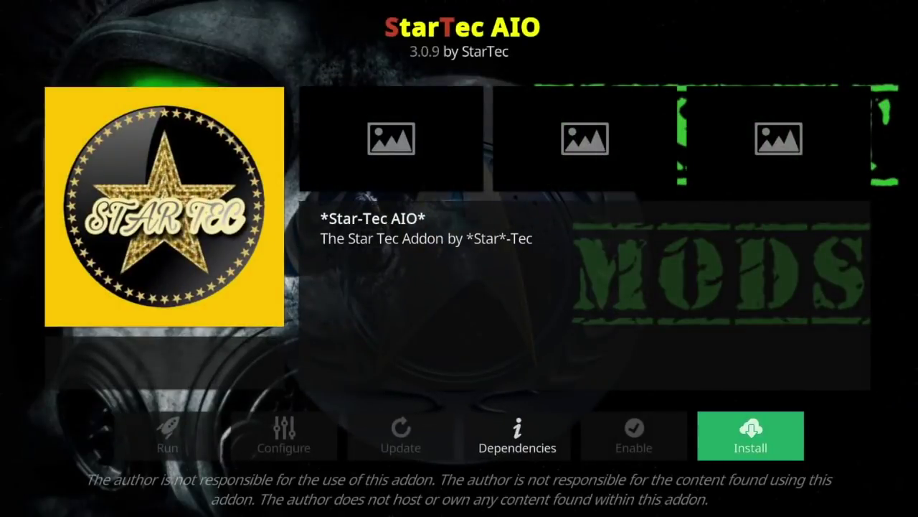
key("Return")
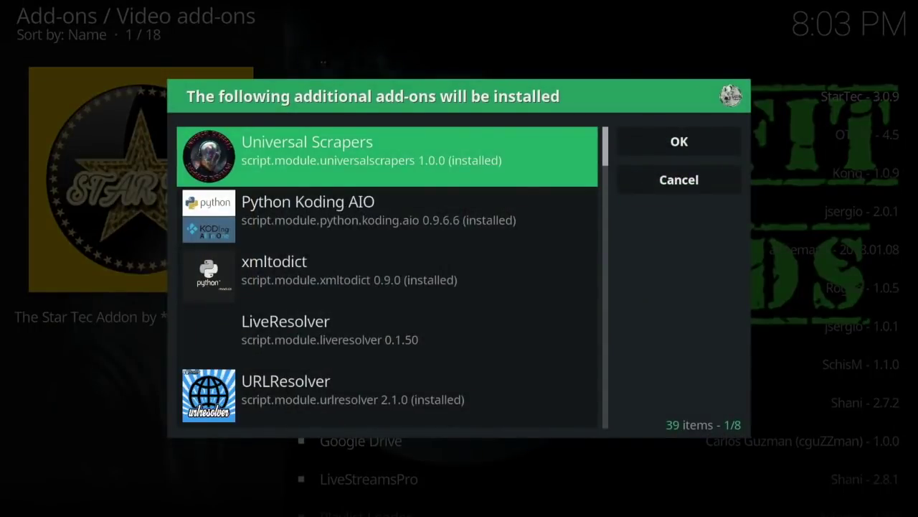
left_click(679, 142)
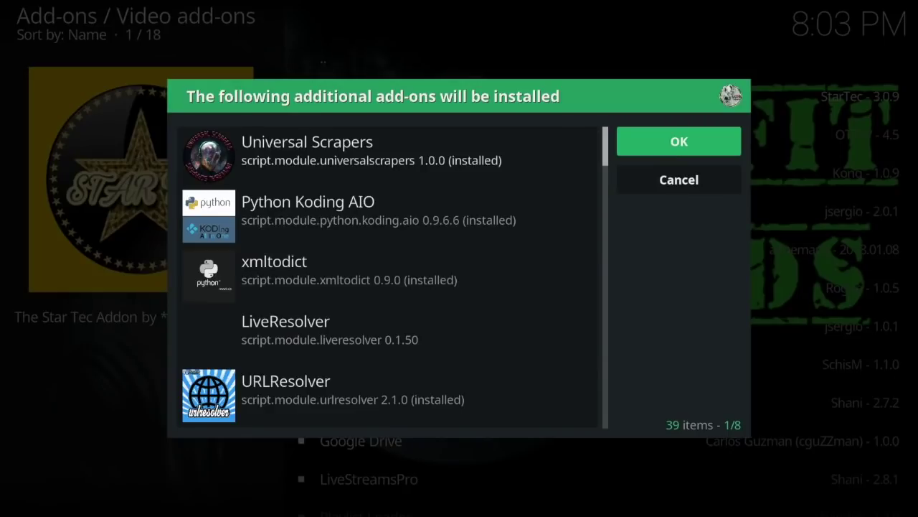
key("Left")
key("Left")
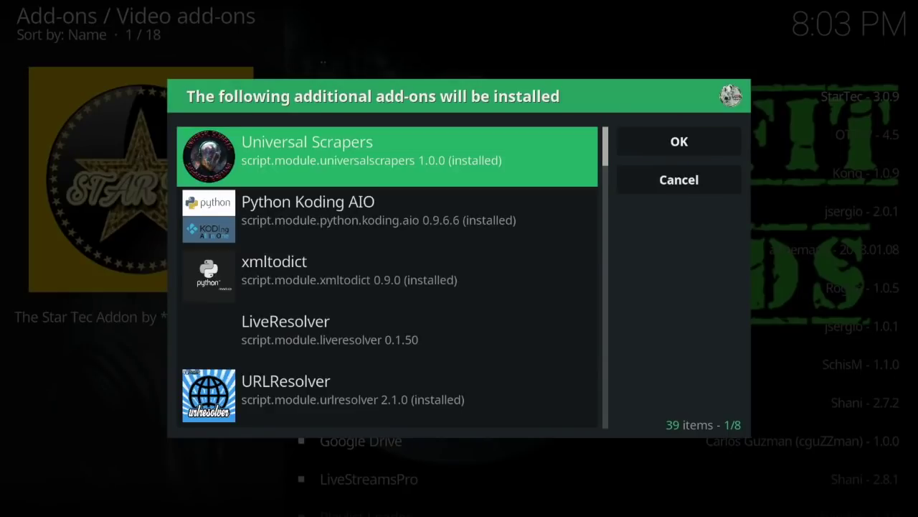
key("Down")
key("Down")
key("Down")
key("Down")
key("Down")
key("Down")
key("Down")
key("Down")
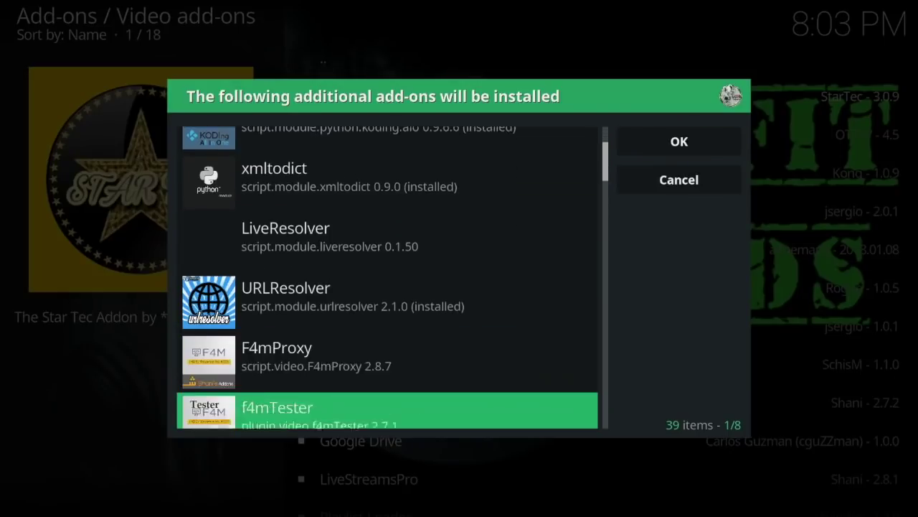
key("Down")
key("Down")
key("Down")
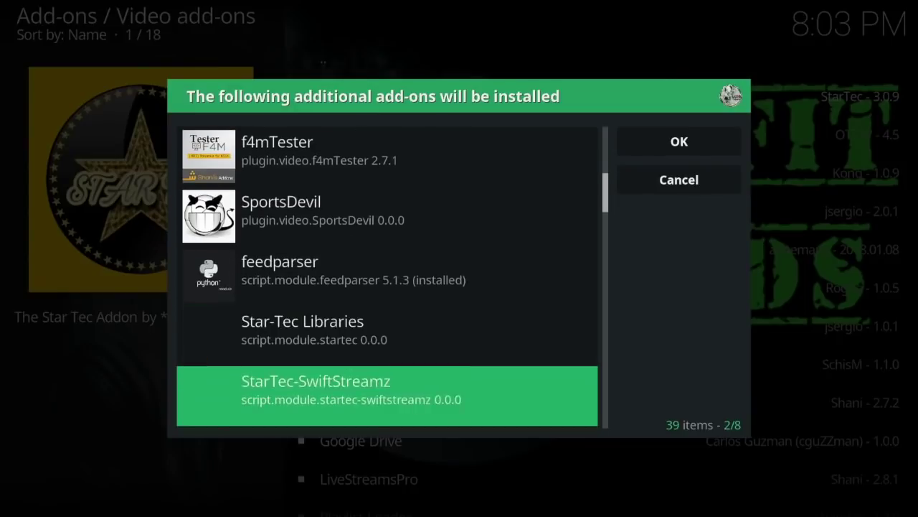
key("Down")
key("Down")
key("Down")
key("Down")
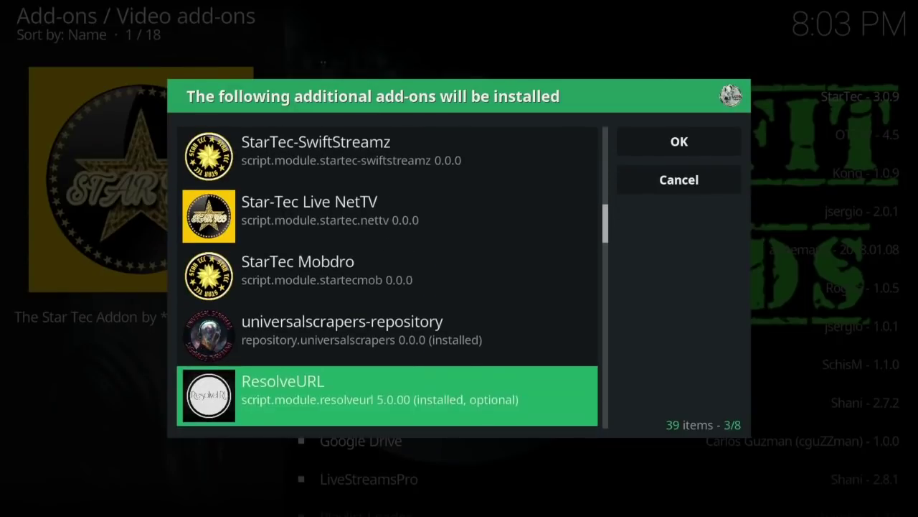
key("Down")
key("Down")
key("Down")
key("Down")
key("Down")
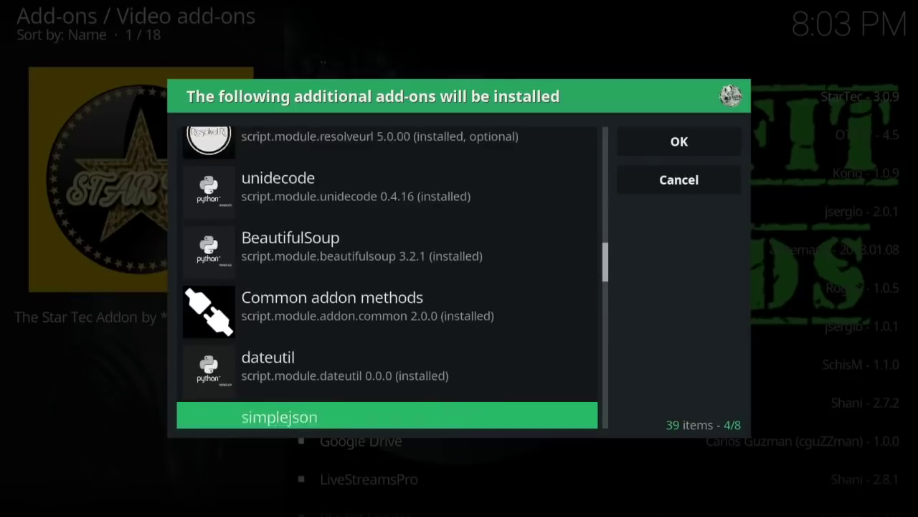
key("Down")
key("Down")
key("Down")
key("Down")
key("Down")
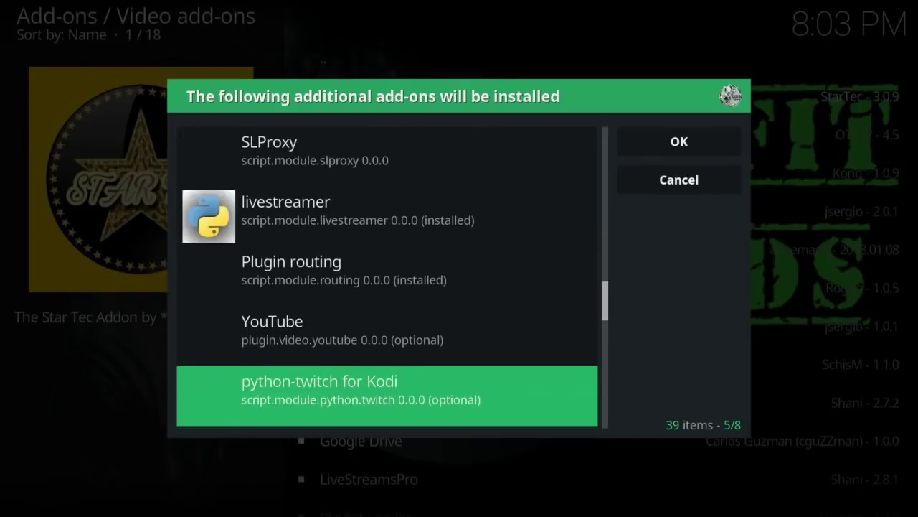
key("Down")
key("Down")
key("Down")
key("Down")
key("Down")
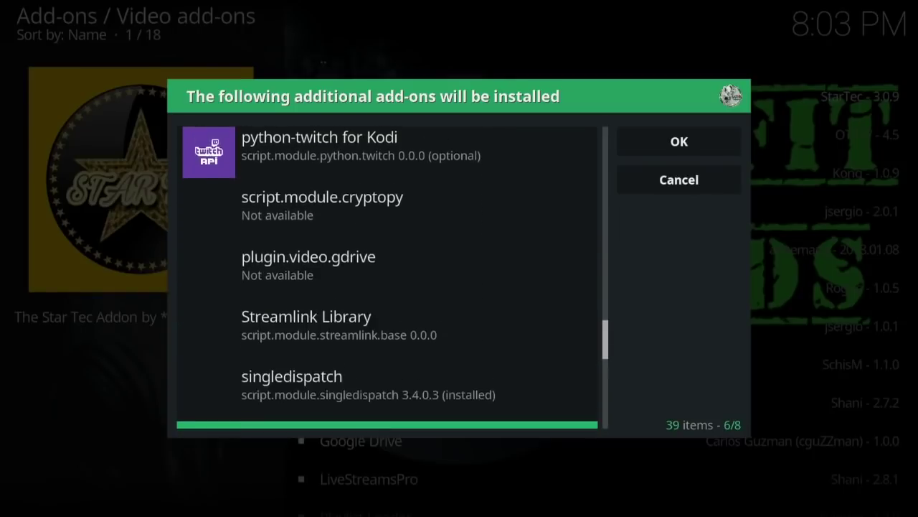
key("Down")
key("Down")
key("Down")
key("Down")
key("Down")
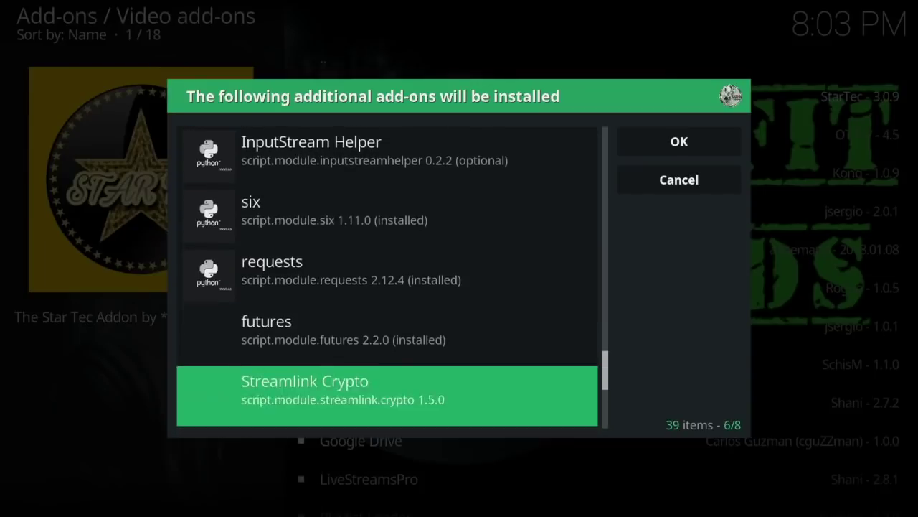
key("Down")
key("Down")
key("Down")
key("Down")
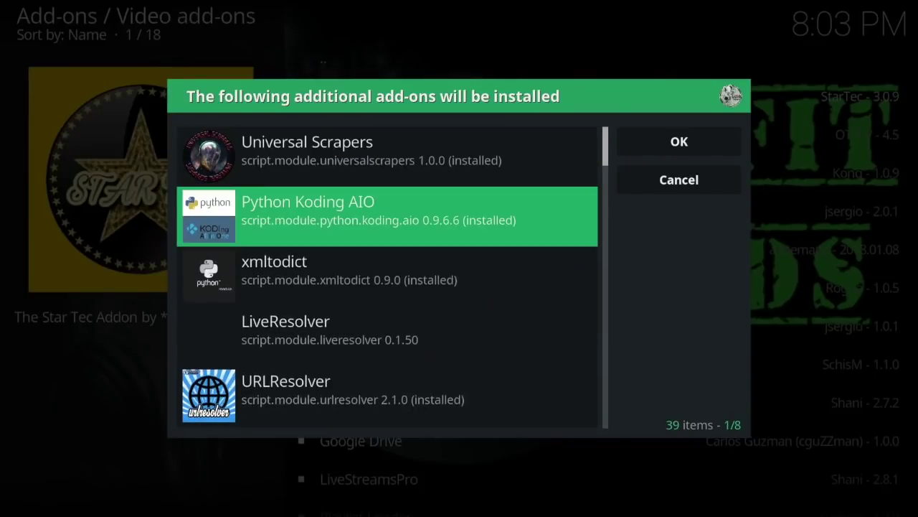
key("Up")
key("Right")
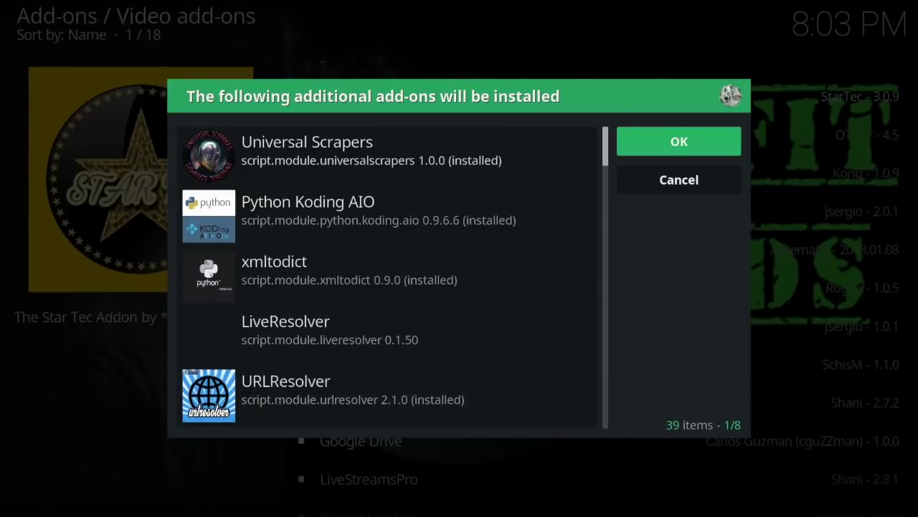
key("Return")
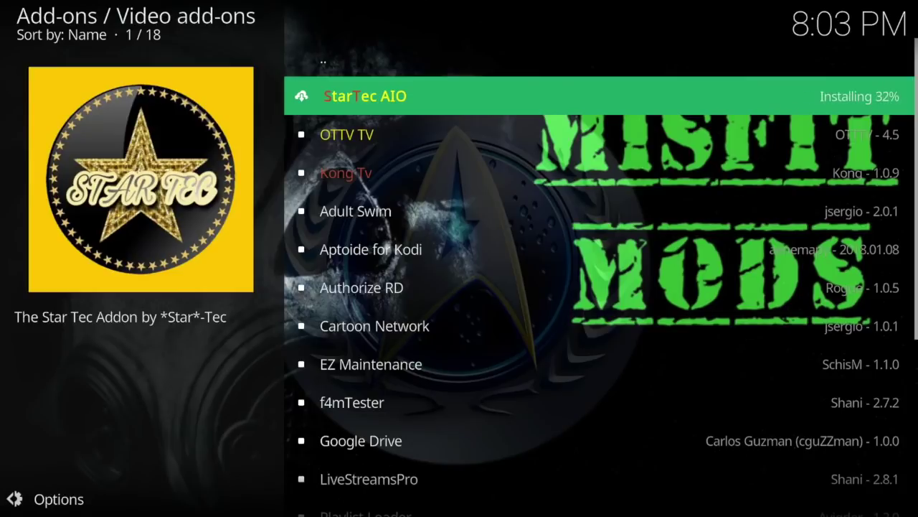
Browse the Video add-ons list while StarTec AIO 3.0.9 and its dependencies install
key("Down")
key("Down")
key("Down")
key("Down")
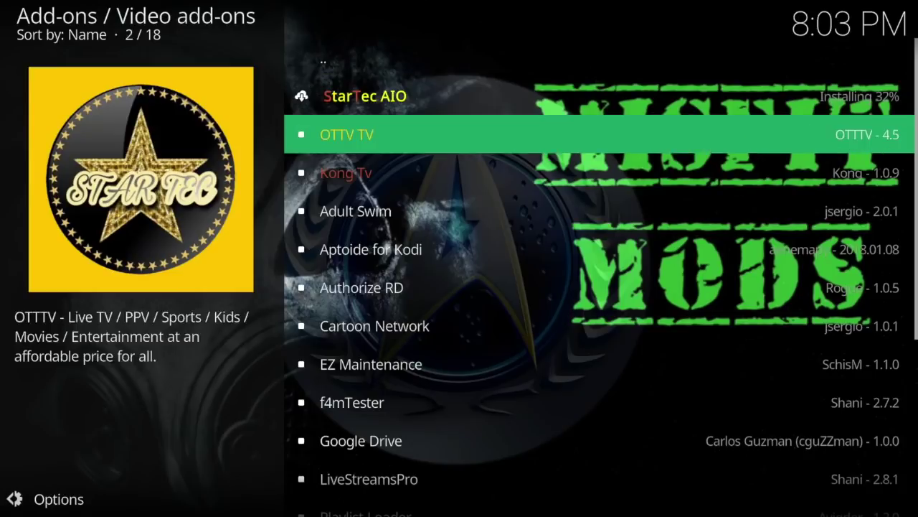
key("Down")
key("Down")
key("Down")
key("Down")
key("Down")
key("Down")
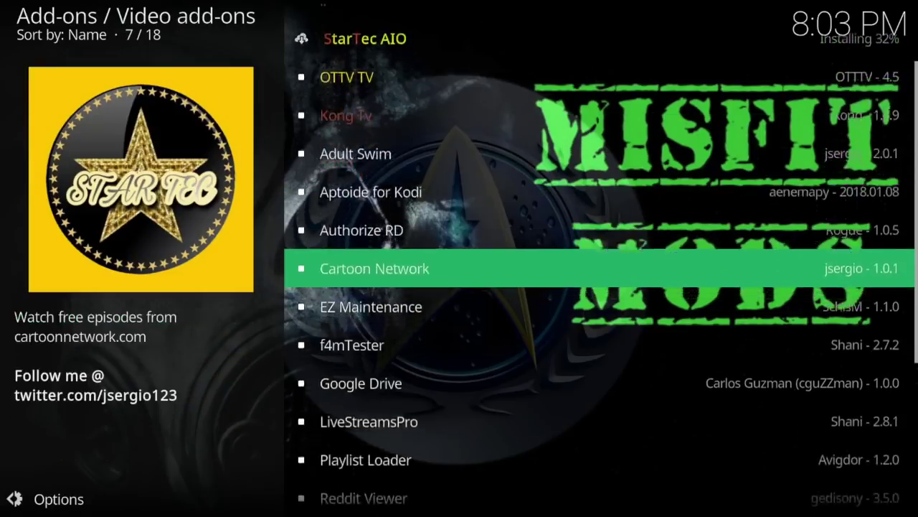
key("Down")
key("Down")
key("Down")
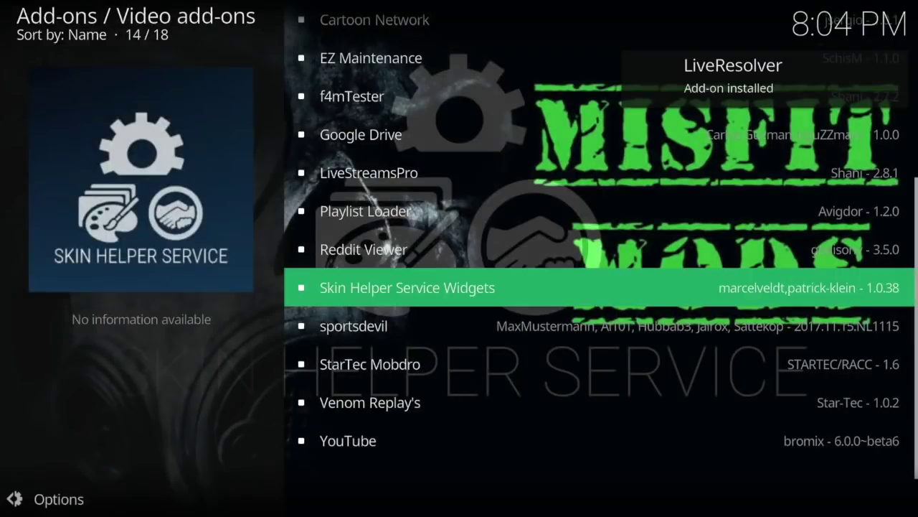
key("Down")
key("Down")
key("Down")
key("Down")
key("Down")
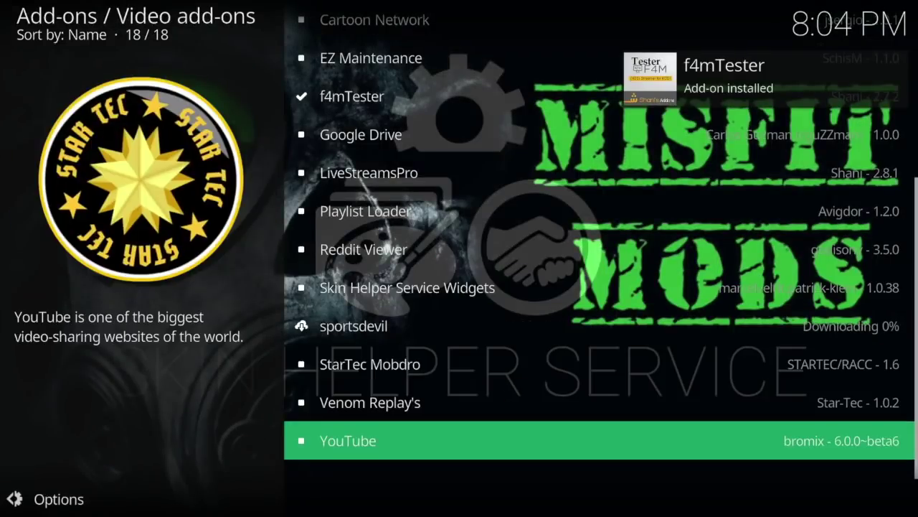
key("Down")
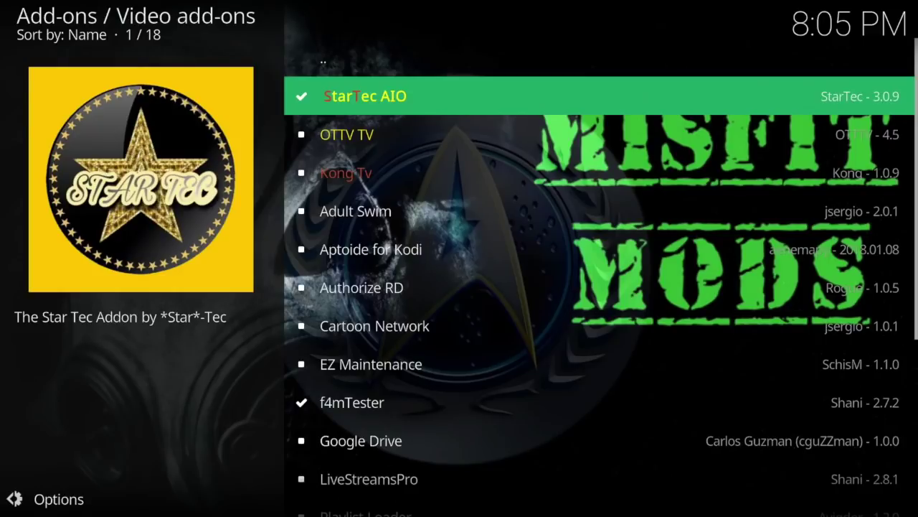
key("c")
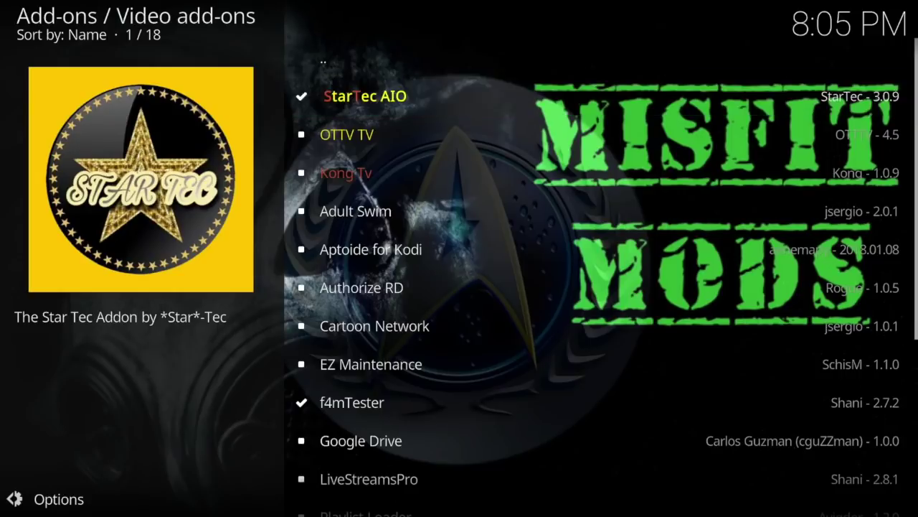
key("Down")
key("Down")
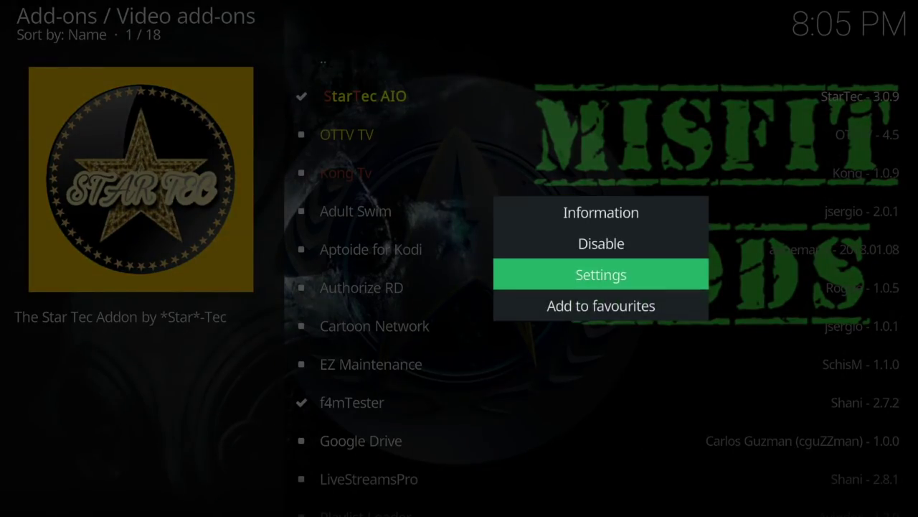
key("Return")
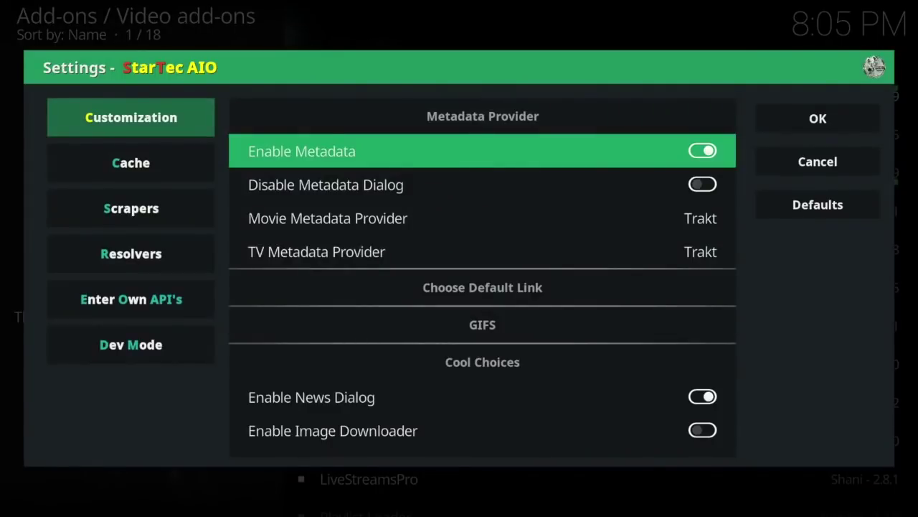
key("Left")
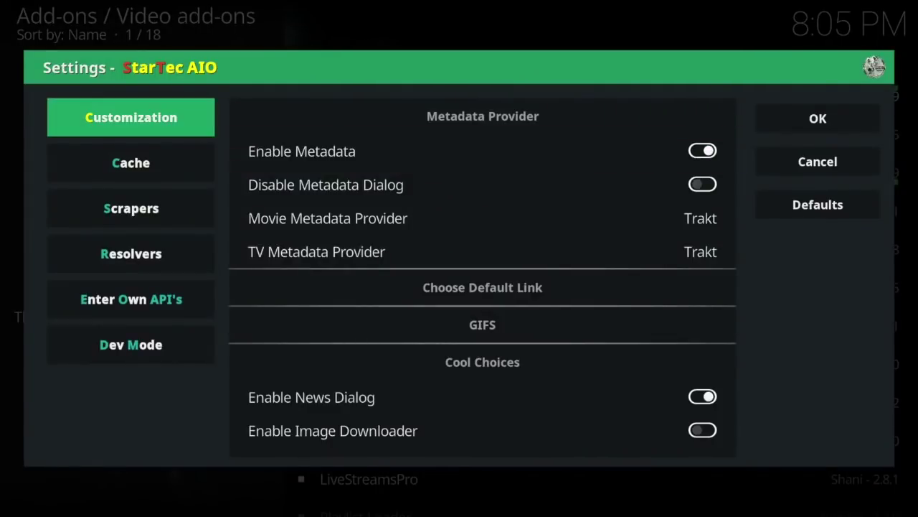
key("Down")
key("Down")
key("Down")
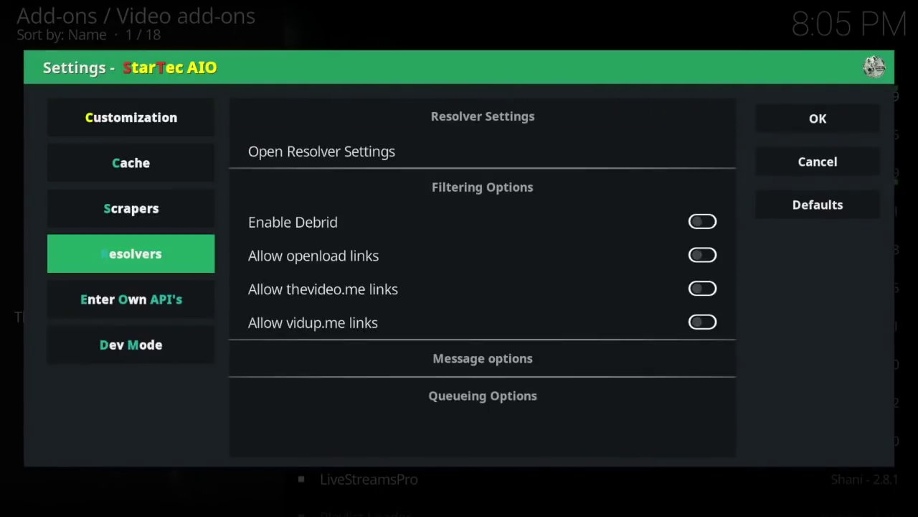
key("Down")
key("Down")
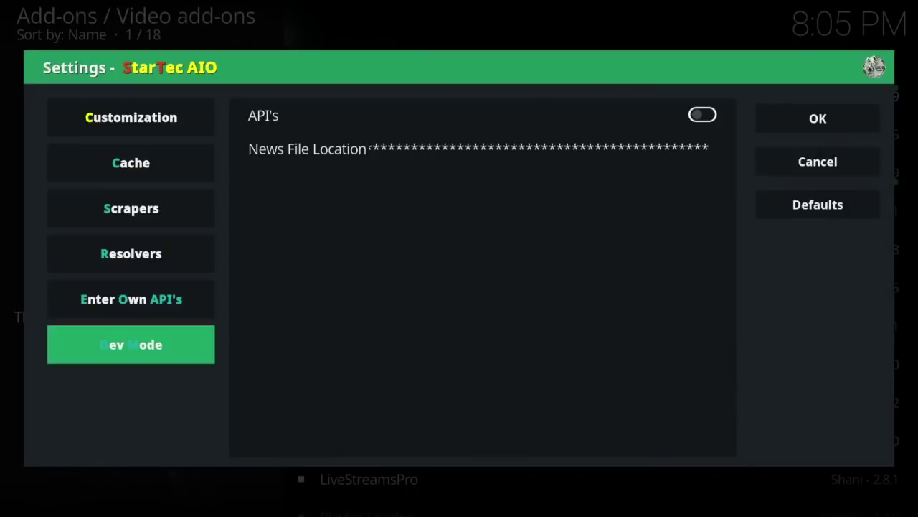
key("Right")
key("Right")
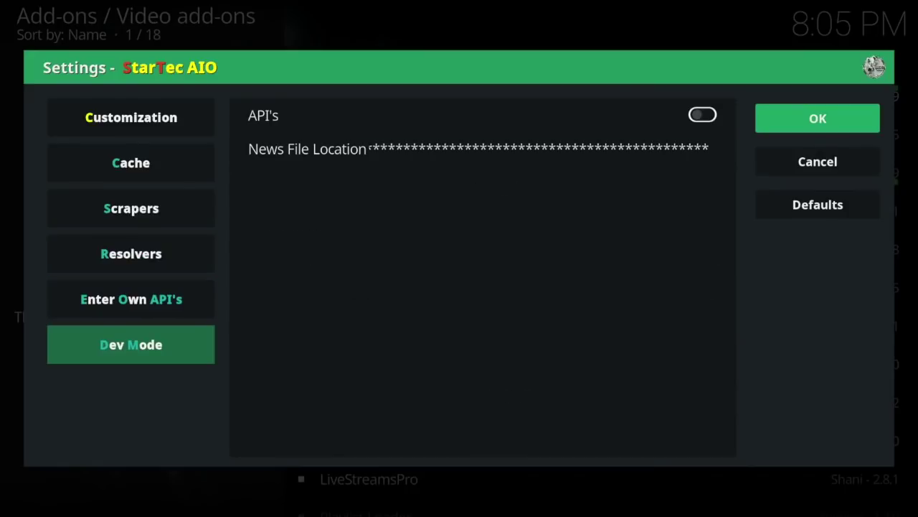
key("Return")
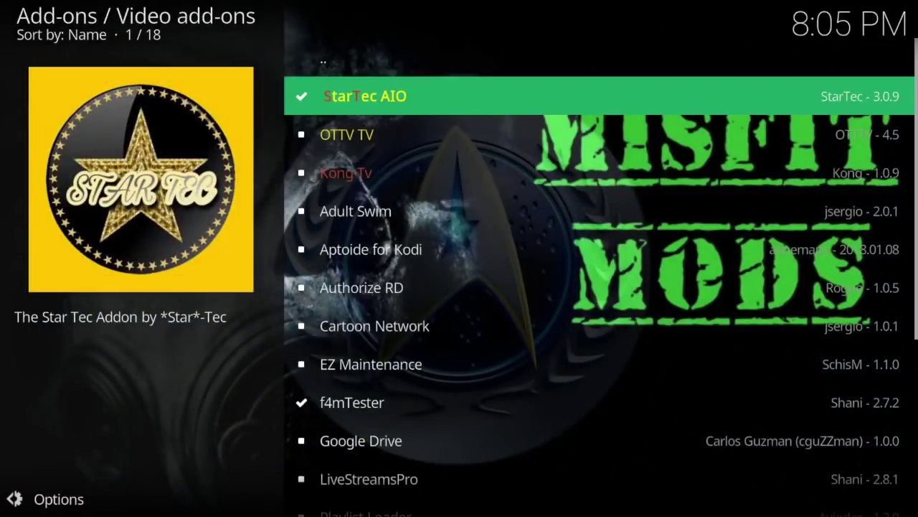
Open the repository's Program add-ons and install StarTec Portal V2
key("BackSpace")
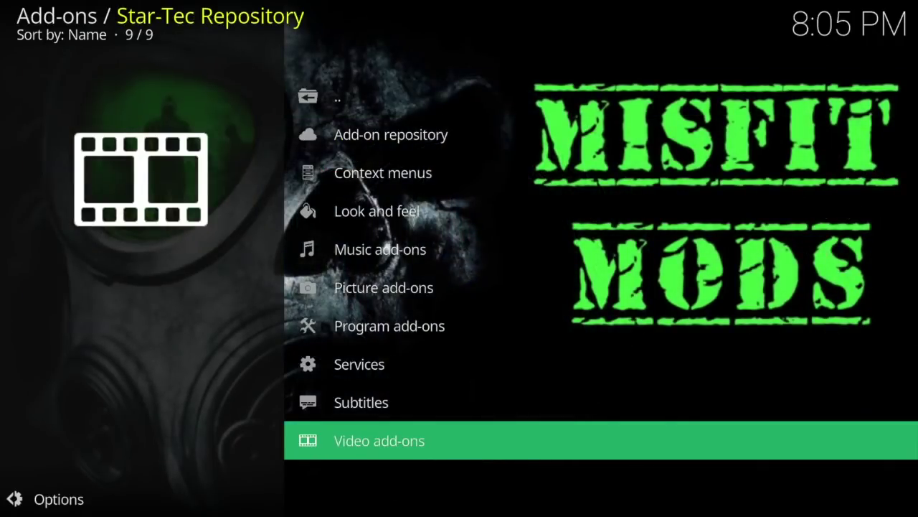
key("Up")
key("Up")
key("Up")
key("Return")
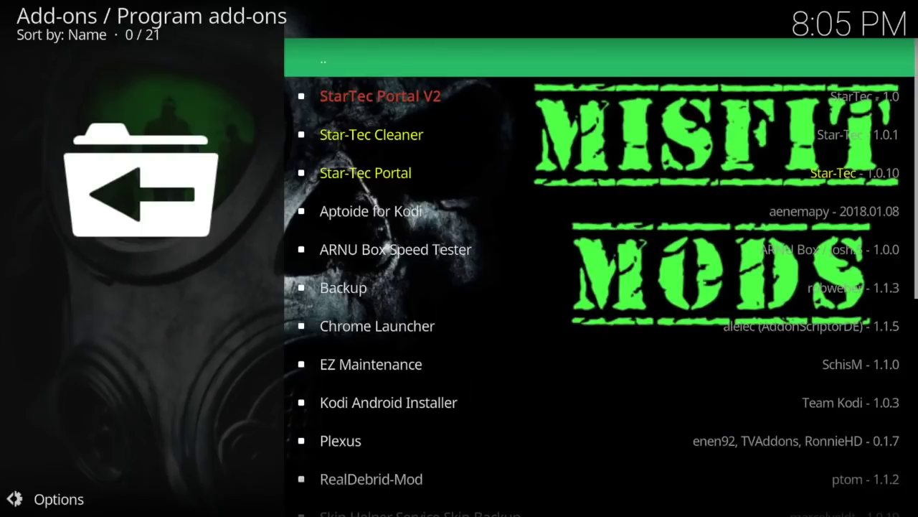
key("Down")
key("Down")
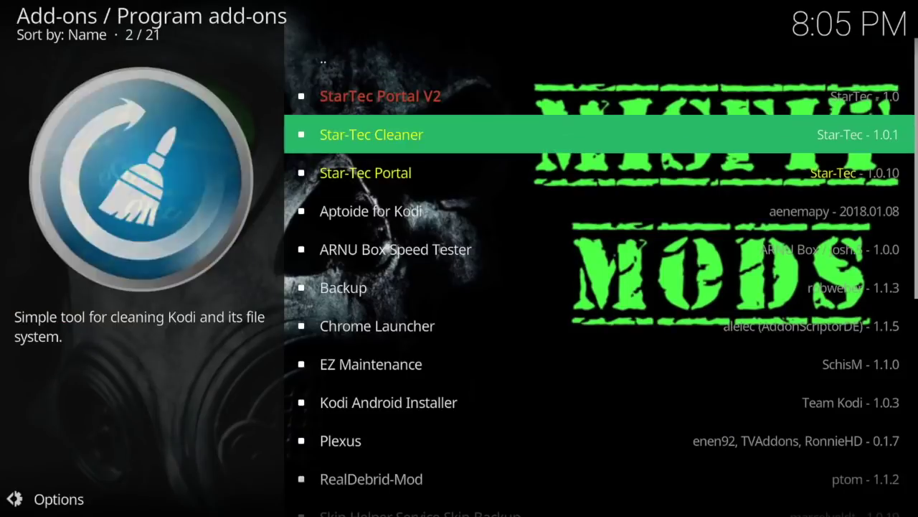
key("Down")
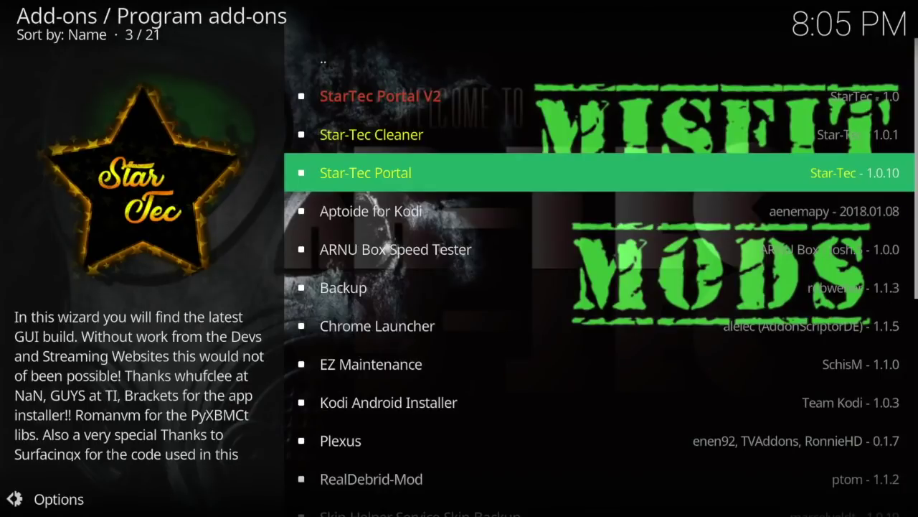
key("Up")
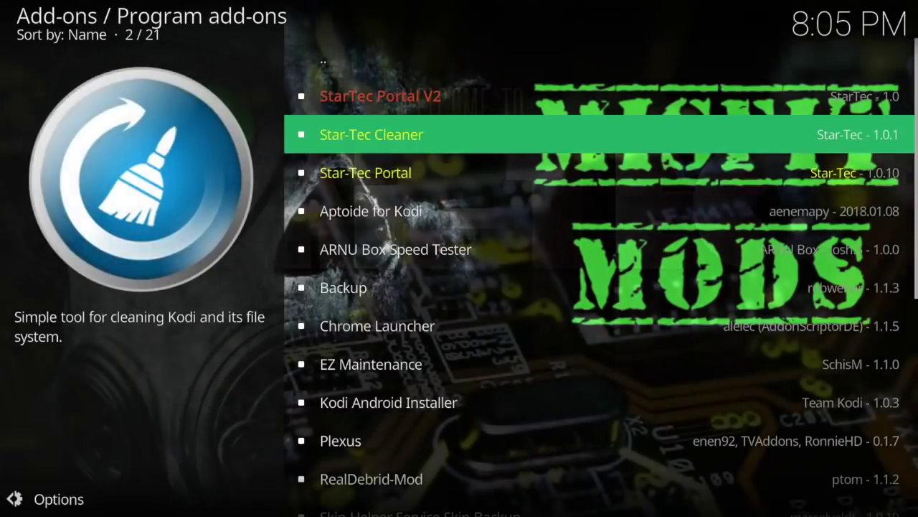
key("Up")
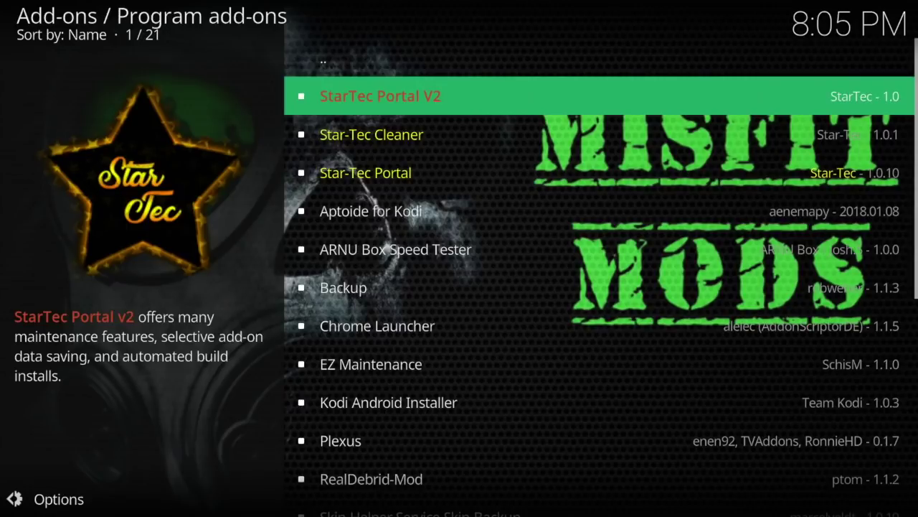
key("Down")
key("Up")
key("Return")
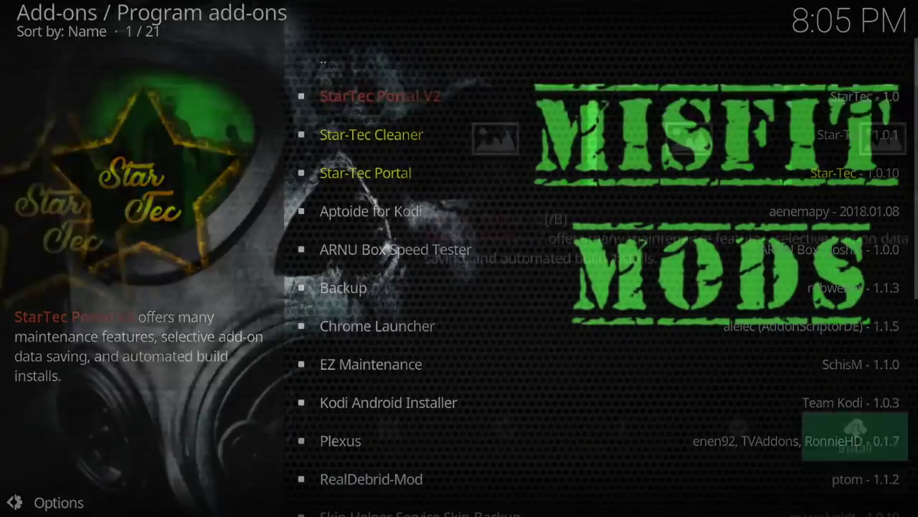
key("Return")
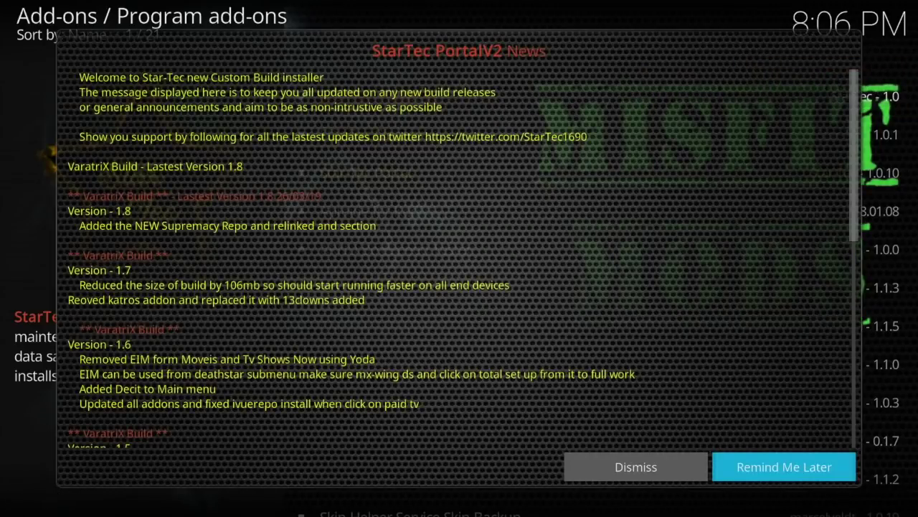
Dismiss the news and untick Real Debrid, Favourites.xml and Whitelist in the wizard
key("Left")
key("Return")
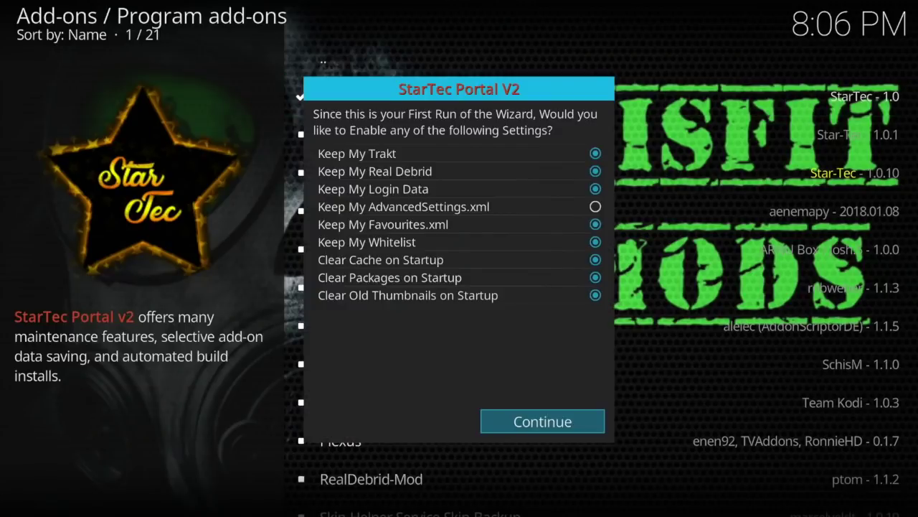
key("Up")
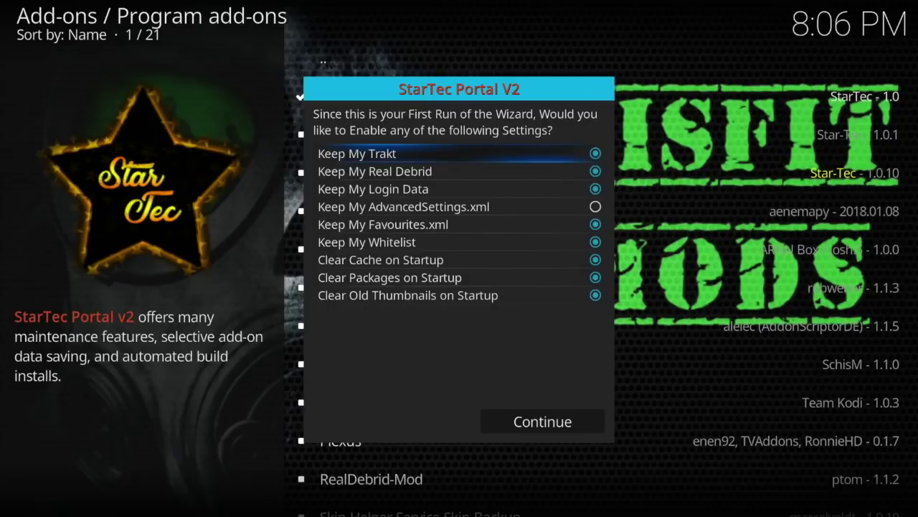
key("Down")
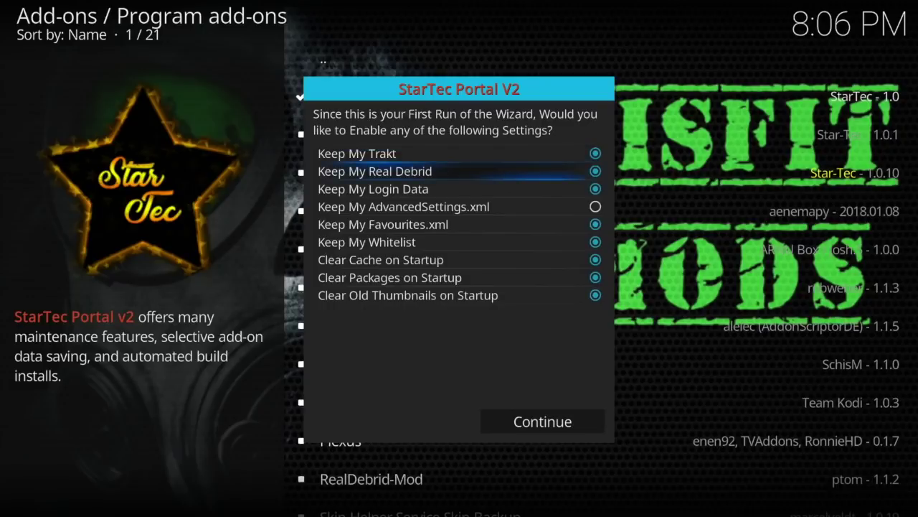
key("Return")
key("Down")
key("Down")
key("Down")
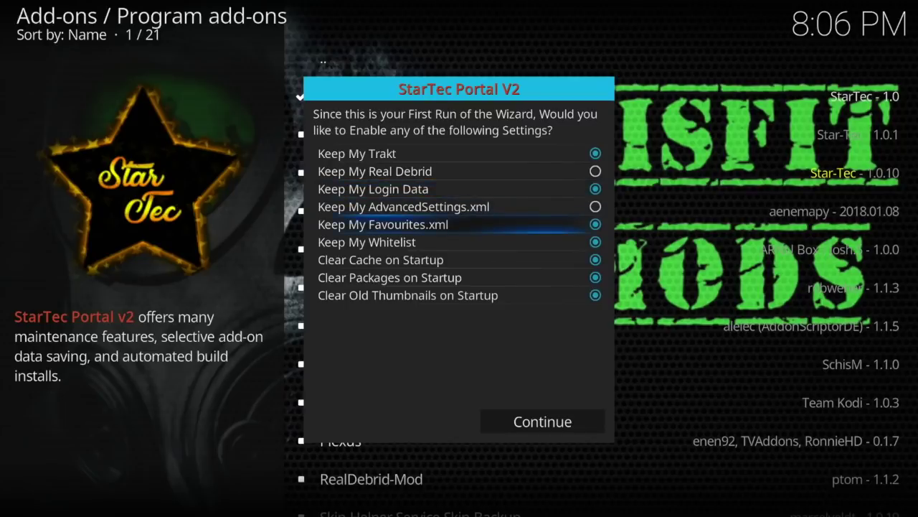
key("Return")
key("Down")
key("Return")
Continue the wizard keeping Trakt and Login Data, then Ignore the no-build prompt
key("Down")
key("Down")
key("Down")
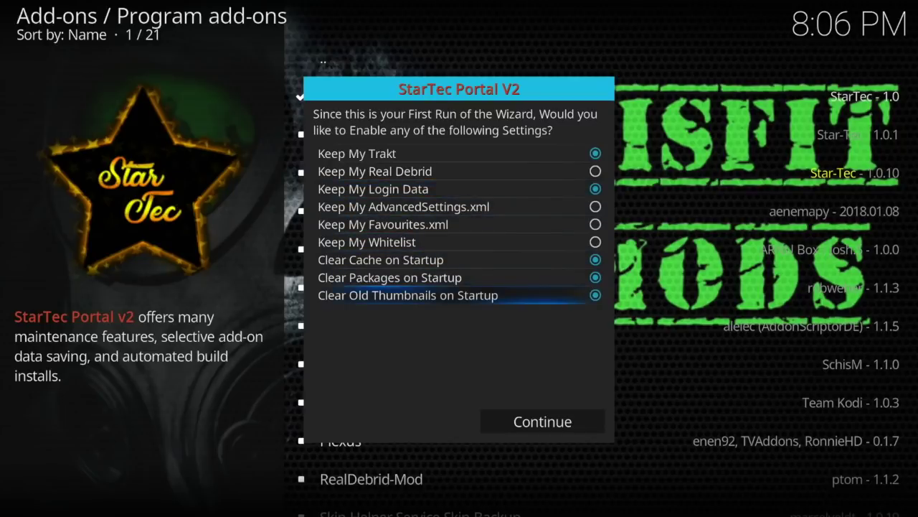
key("Down")
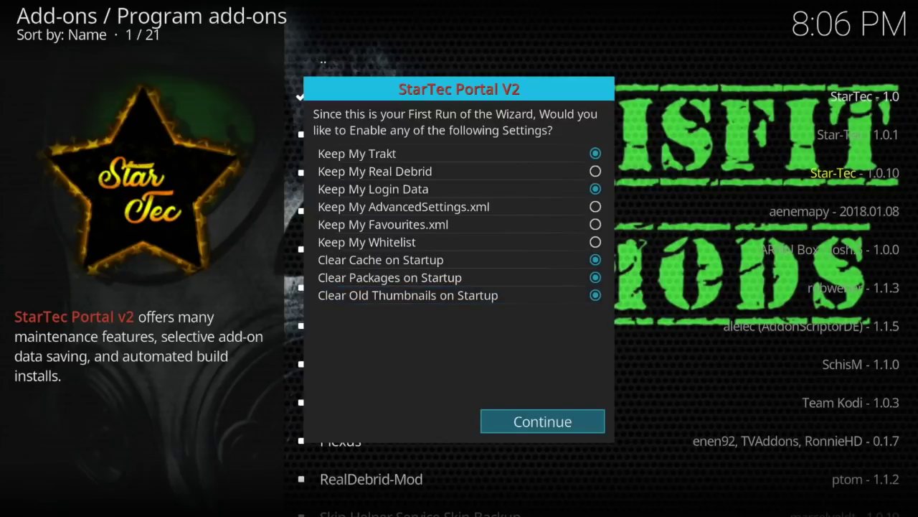
key("Return")
key("Right")
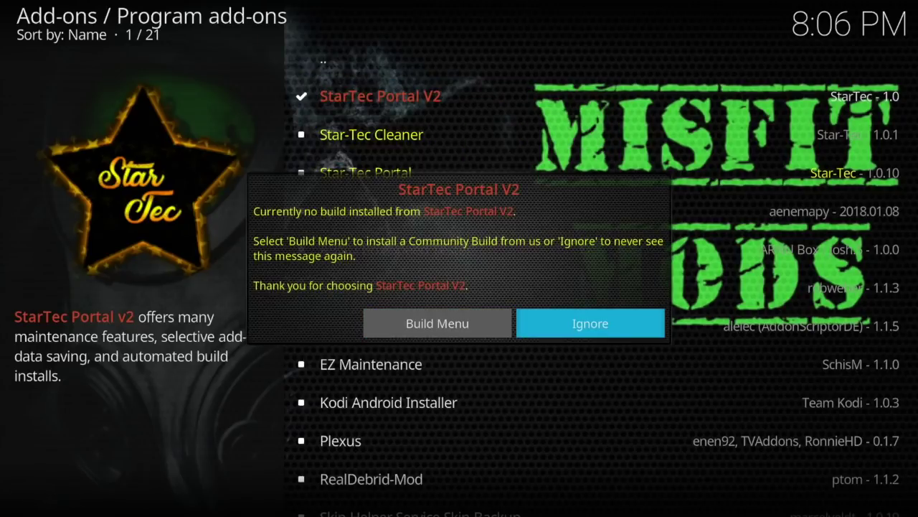
key("Return")
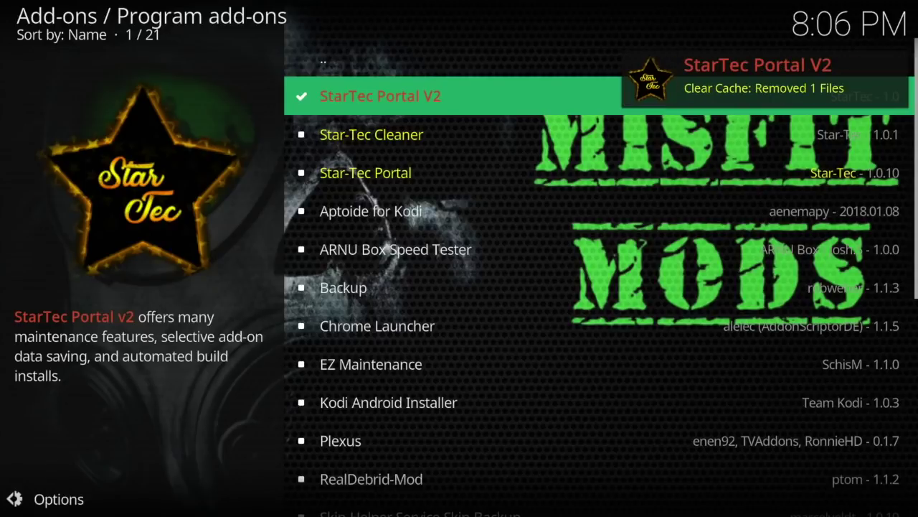
Launch StarTec Portal V2 and open its Maintenance tools
key("Return")
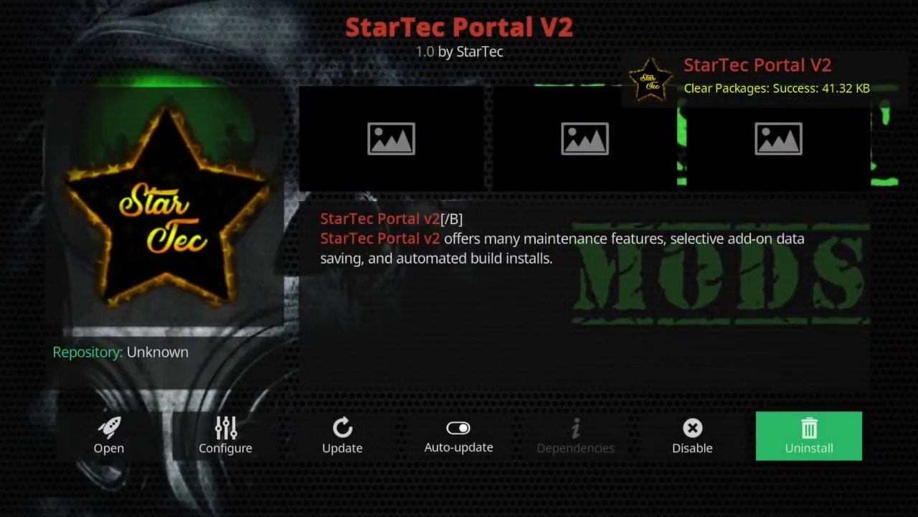
left_click(109, 434)
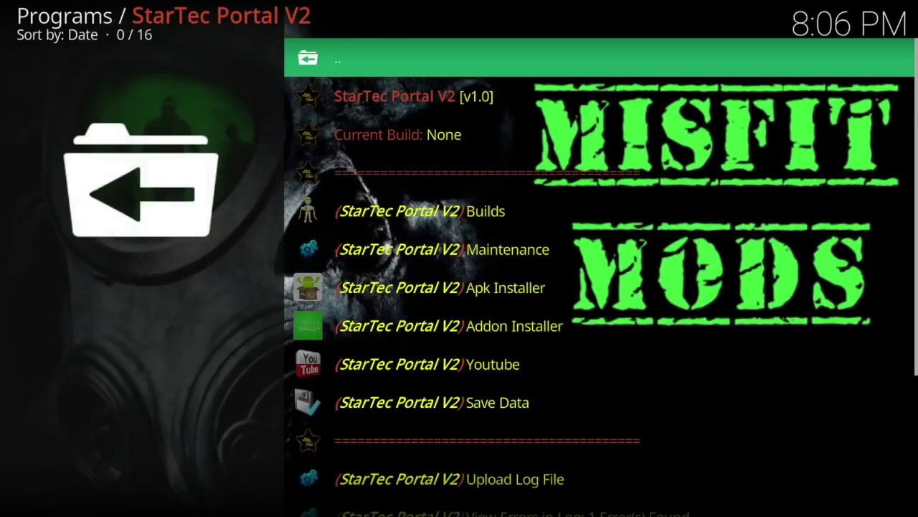
key("Down")
key("Down")
key("Down")
key("Down")
key("Down")
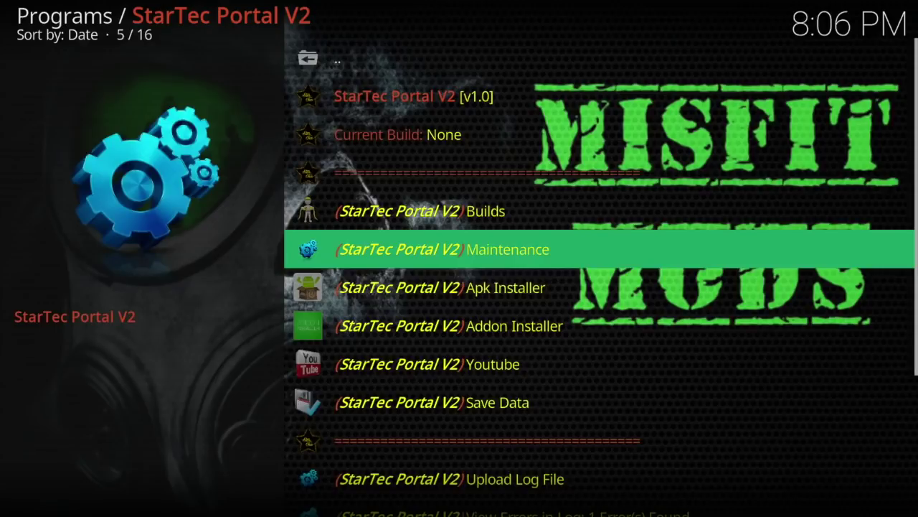
key("Return")
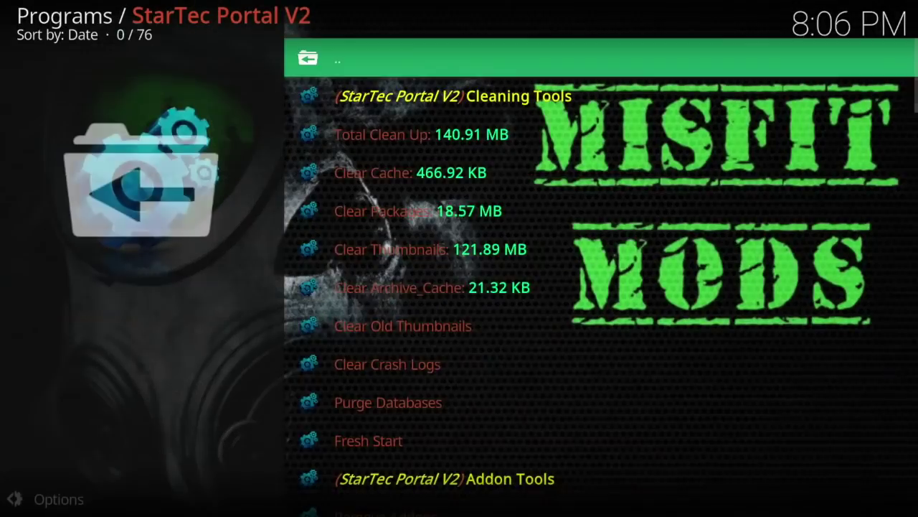
Run Total Clean Up with Clean All twice, clearing cache, packages and thumbnails
key("Down")
key("Down")
key("Down")
key("Down")
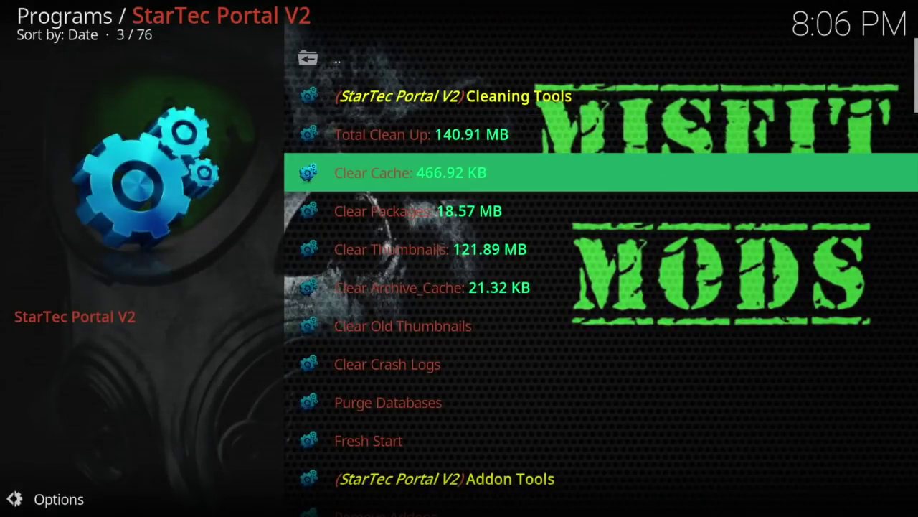
key("Up")
key("Up")
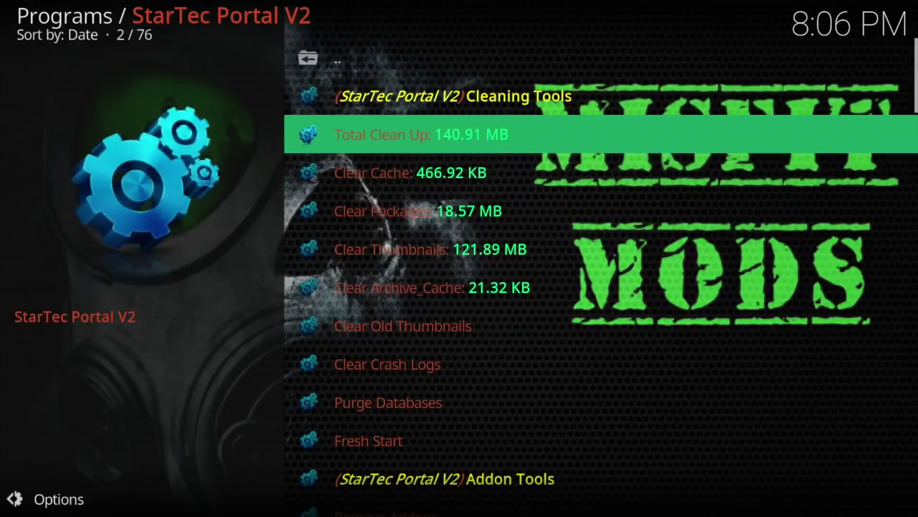
key("Return")
key("Left")
key("Return")
key("Down")
key("Down")
key("Down")
key("Down")
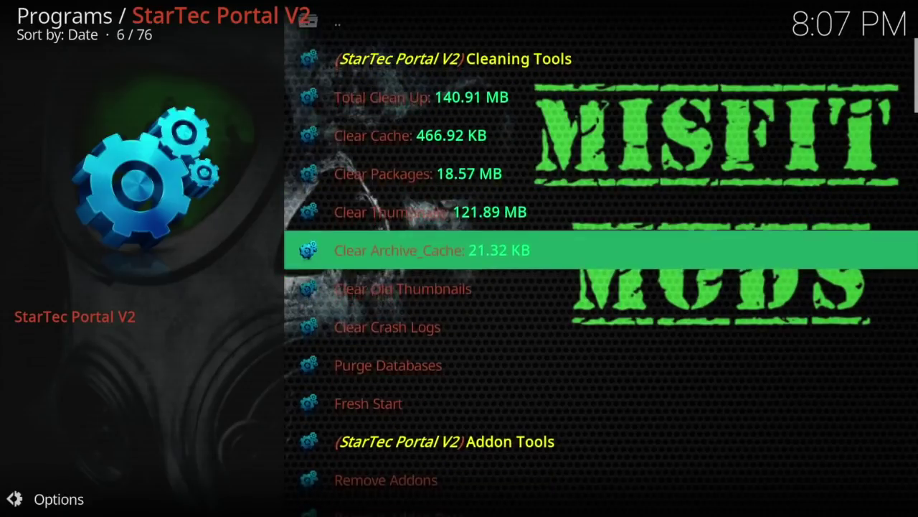
key("Up")
key("Up")
key("Up")
key("Up")
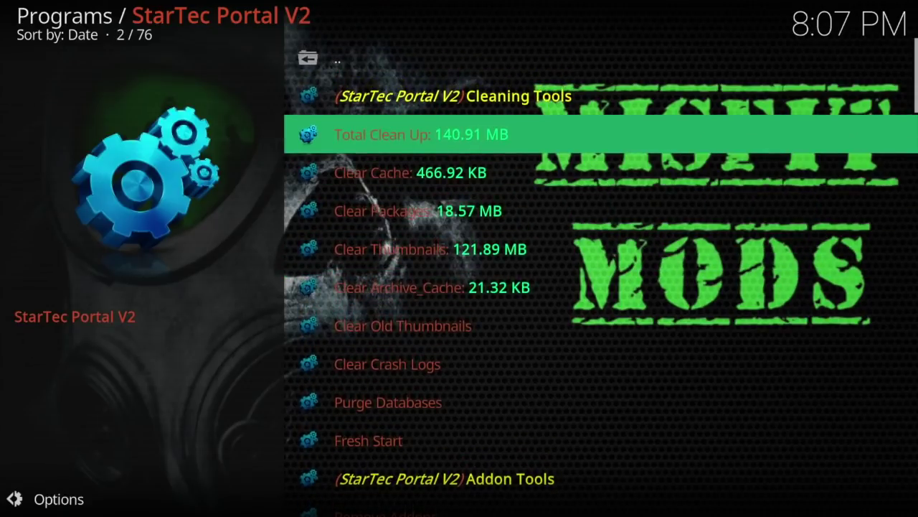
key("Return")
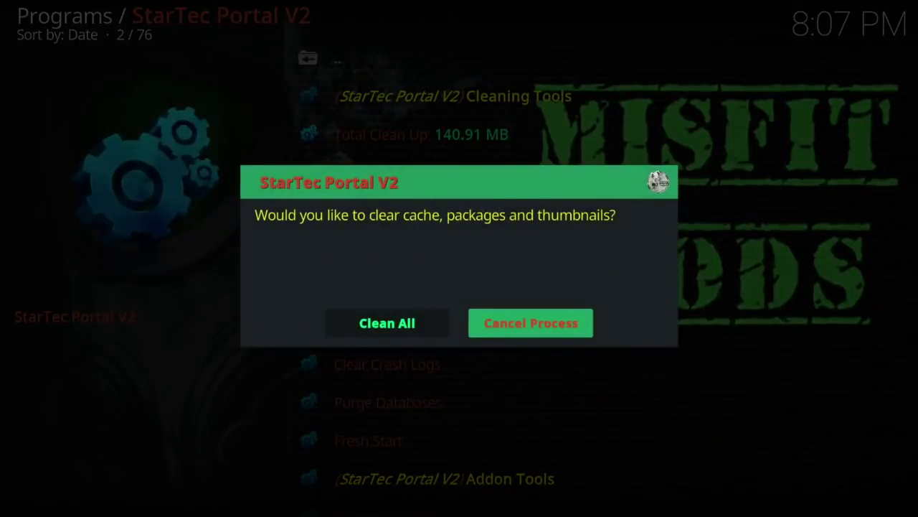
key("Left")
key("Return")
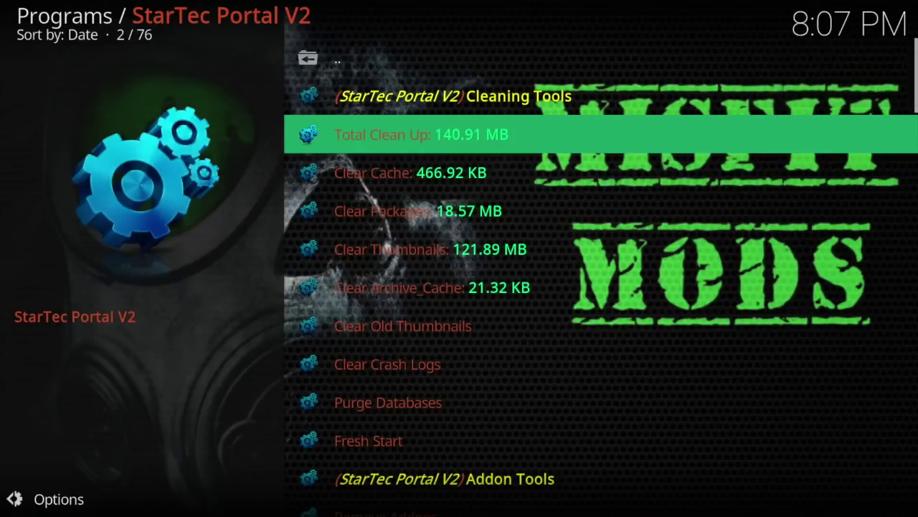
key("Down")
key("Down")
key("Down")
key("Down")
key("Down")
key("Down")
key("Down")
key("Down")
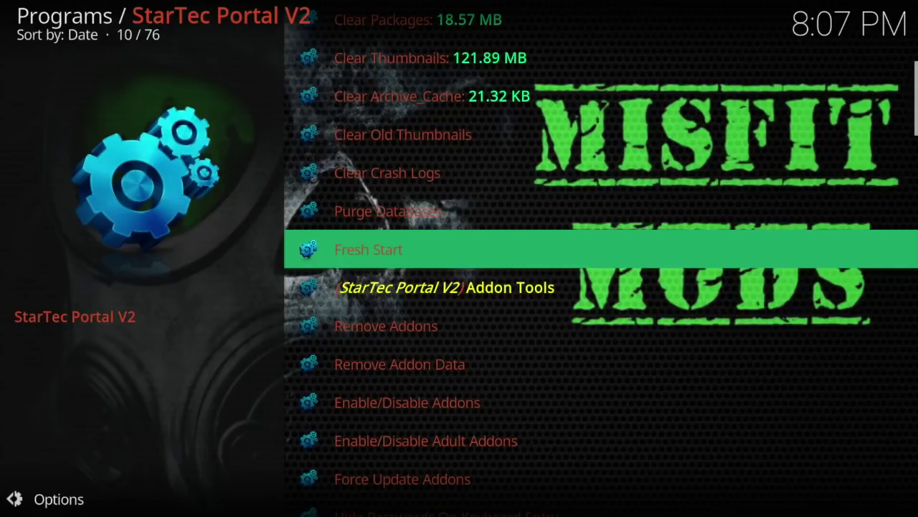
key("Down")
key("Down")
key("Down")
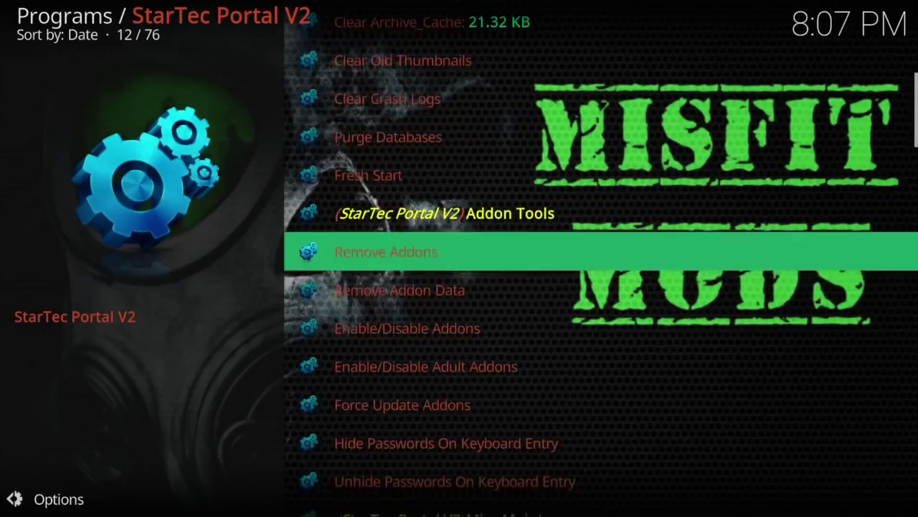
key("Down")
key("Down")
key("Down")
key("Down")
key("Down")
key("Down")
key("Down")
key("Down")
key("Down")
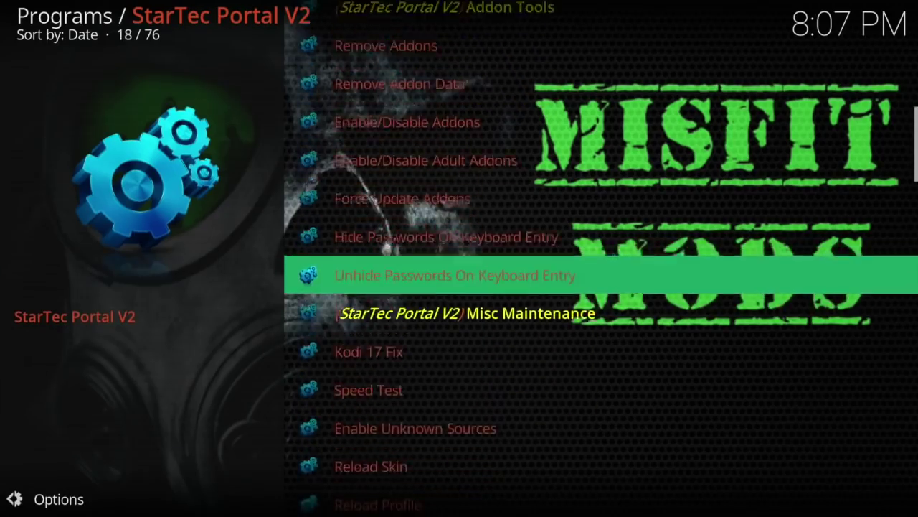
key("Down")
key("Down")
key("Down")
key("Down")
key("Down")
key("Down")
key("Down")
key("Down")
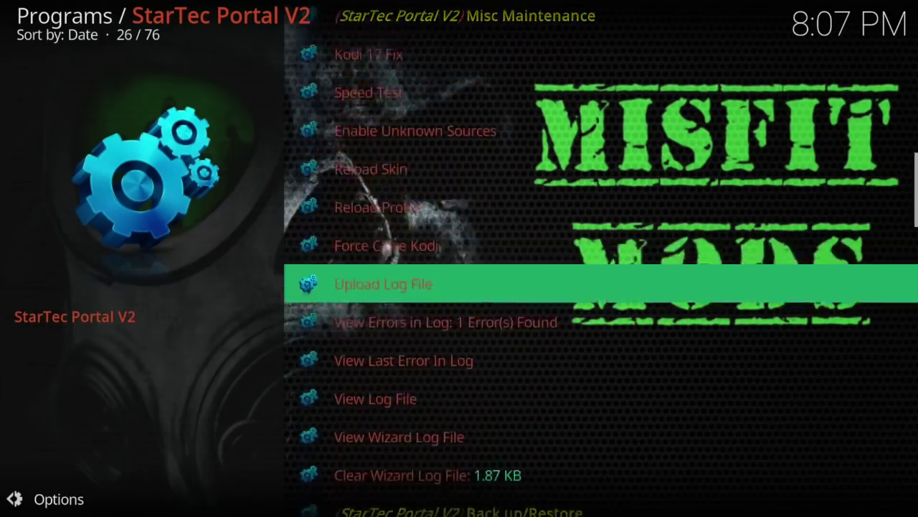
key("Down")
key("Down")
key("Down")
key("Down")
key("Down")
key("Down")
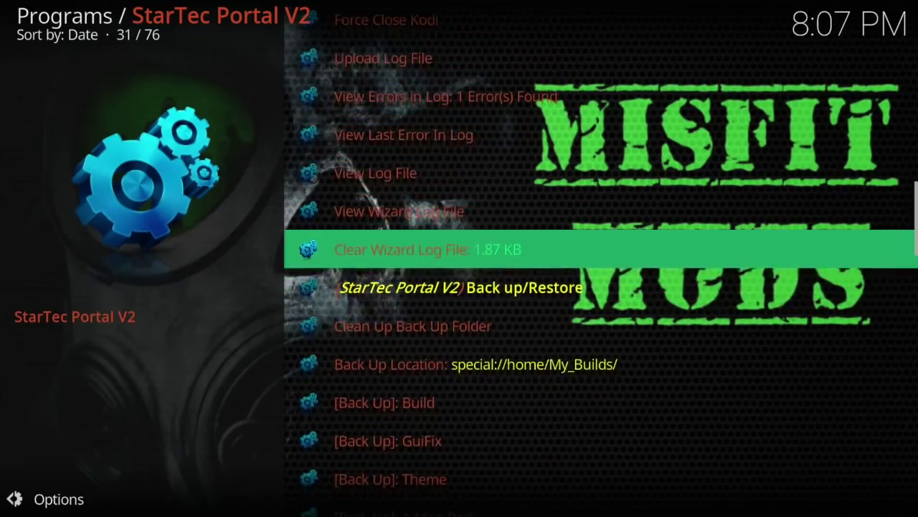
key("Down")
key("Down")
key("Down")
key("Down")
key("Down")
key("Down")
key("Down")
key("Down")
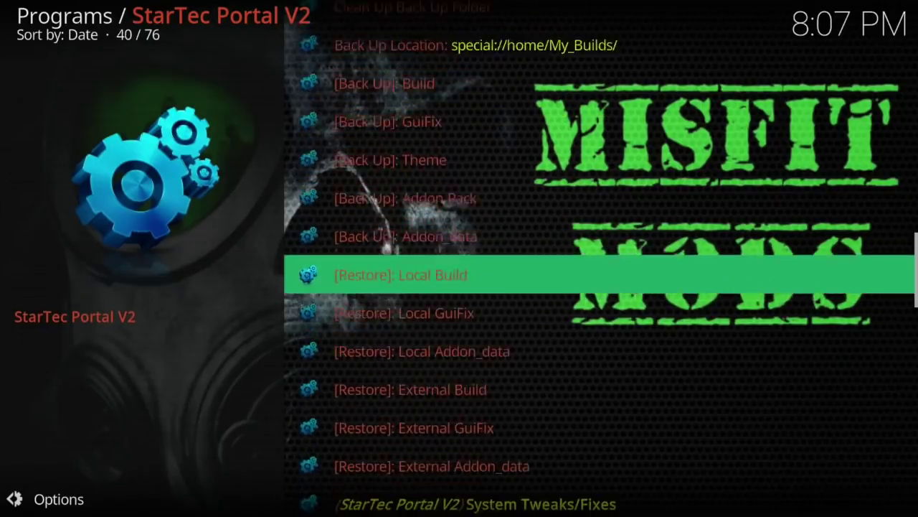
key("Down")
key("Down")
key("Down")
key("Down")
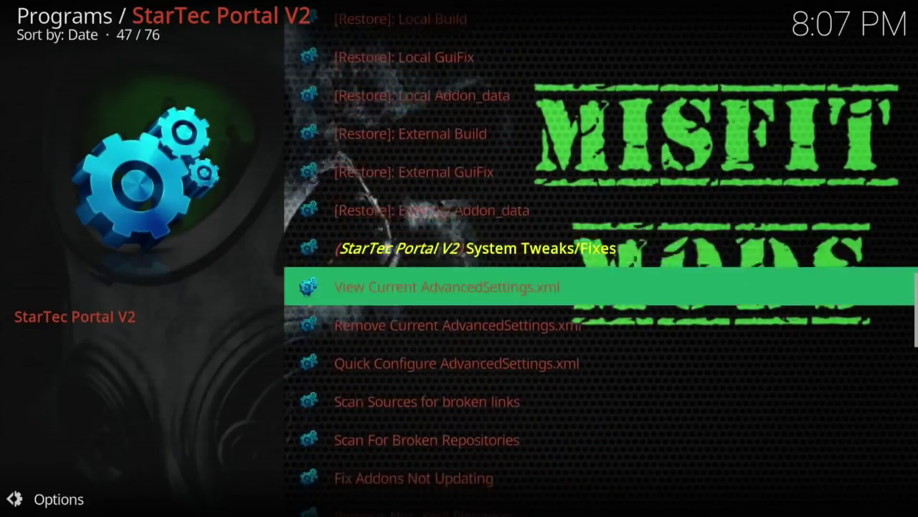
key("Down")
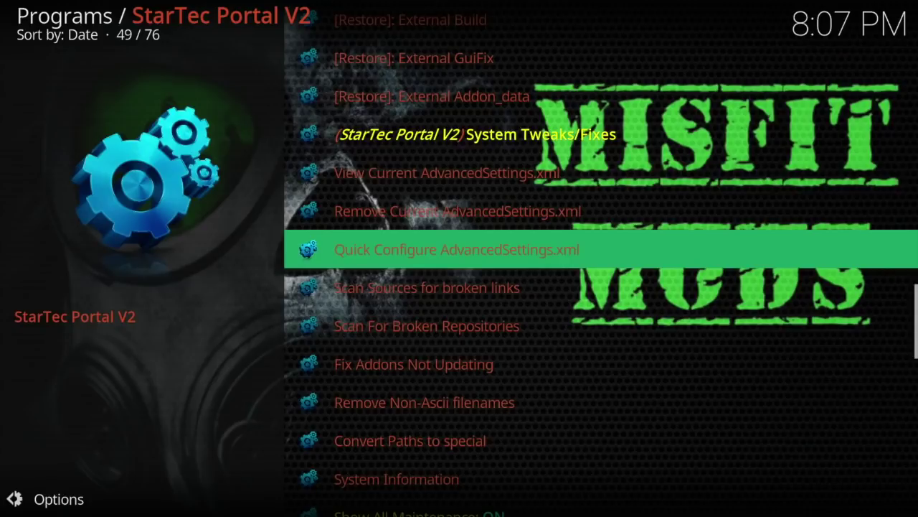
Write the advanced settings file with the advanced settings configurator
key("Return")
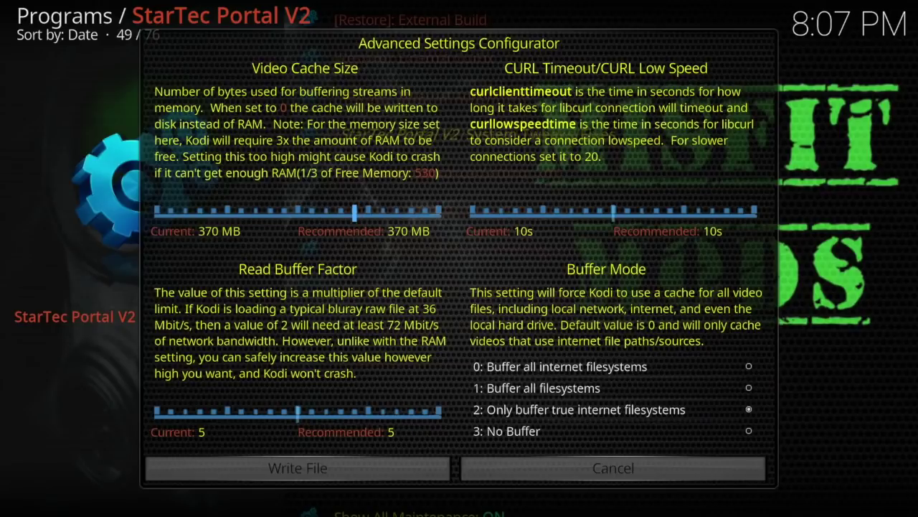
key("Down")
key("Down")
key("Down")
key("Down")
key("Down")
key("Down")
key("Down")
key("Return")
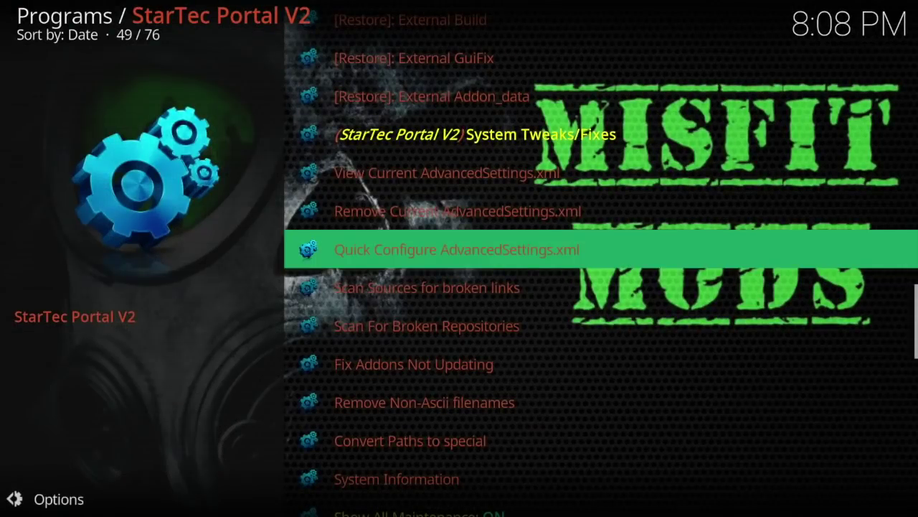
key("Up")
key("Up")
key("Down")
key("Up")
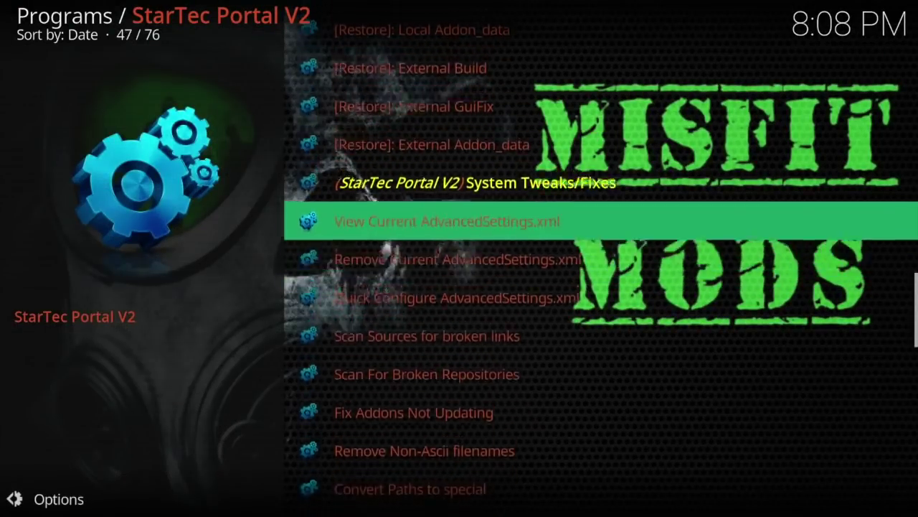
key("Down")
key("Up")
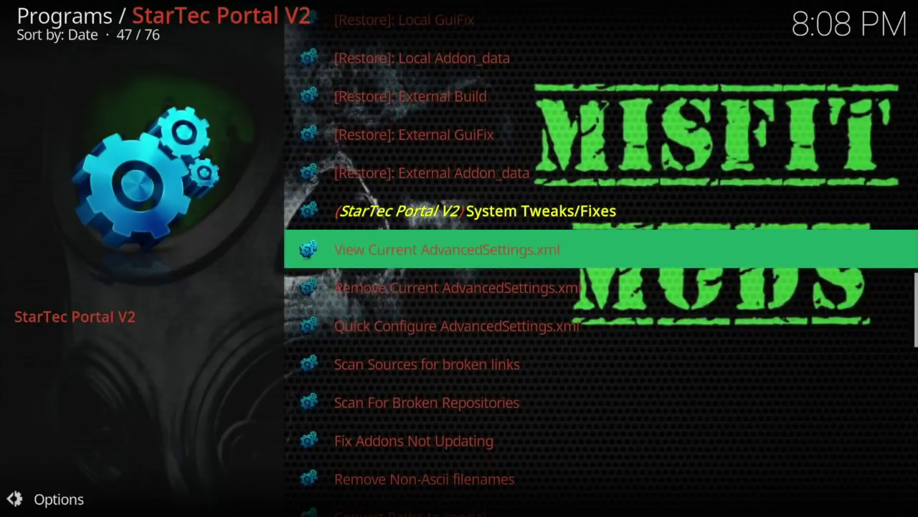
Back out of Maintenance and StarTec Portal V2 to the Star-Tec Repository categories
key("BackSpace")
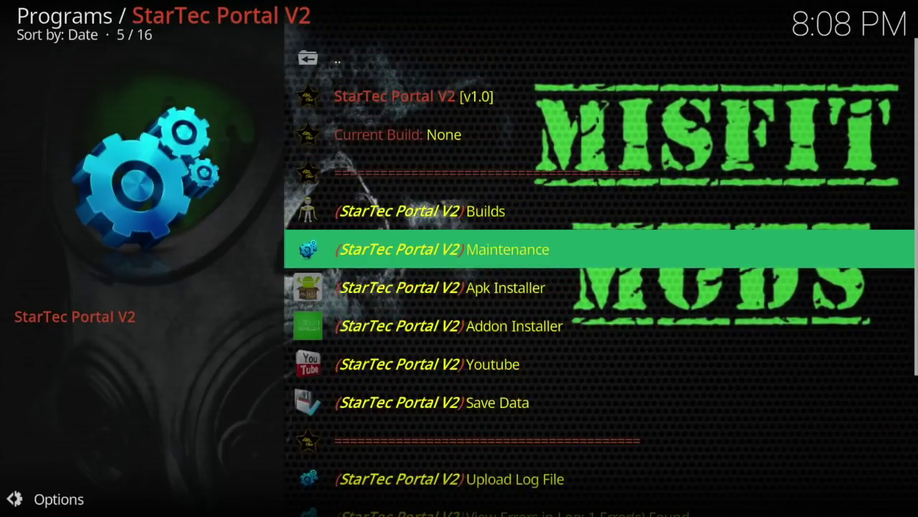
key("Down")
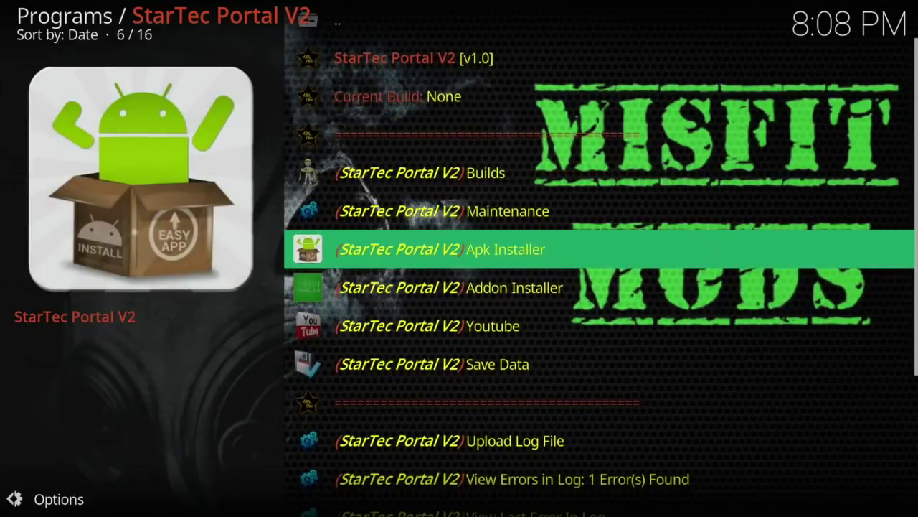
key("BackSpace")
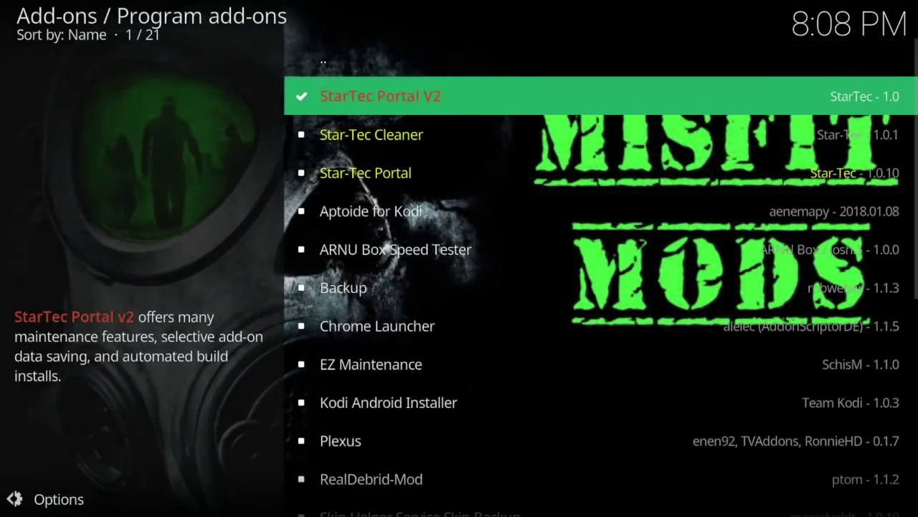
key("BackSpace")
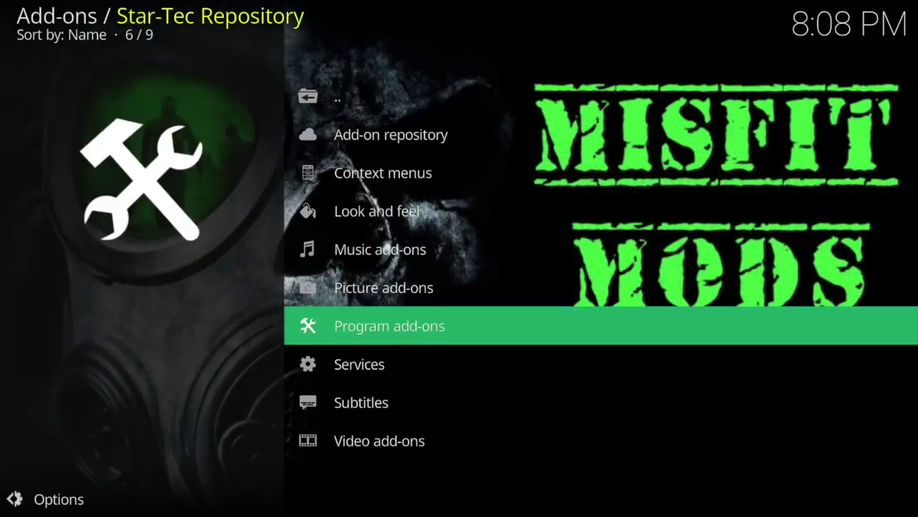
Return to the Add-on browser and move across the installed video add-ons toward StarTec AIO
key("BackSpace")
key("BackSpace")
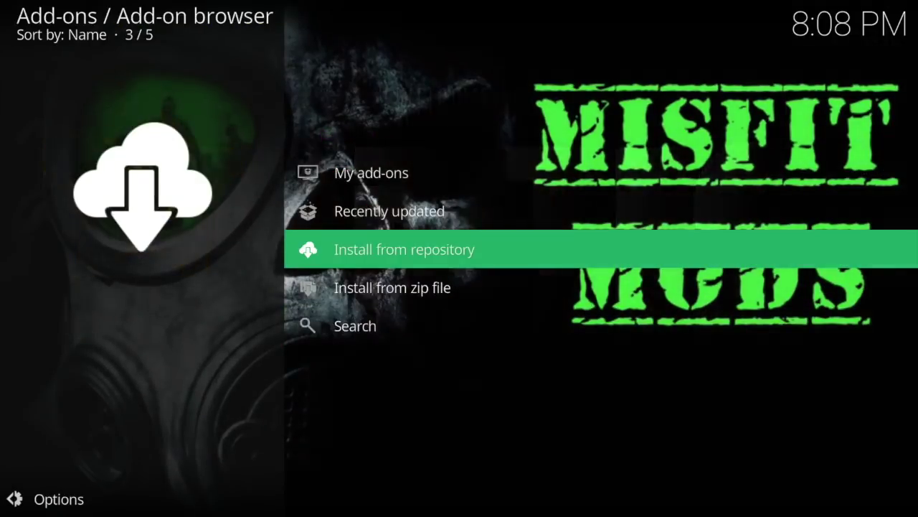
key("BackSpace")
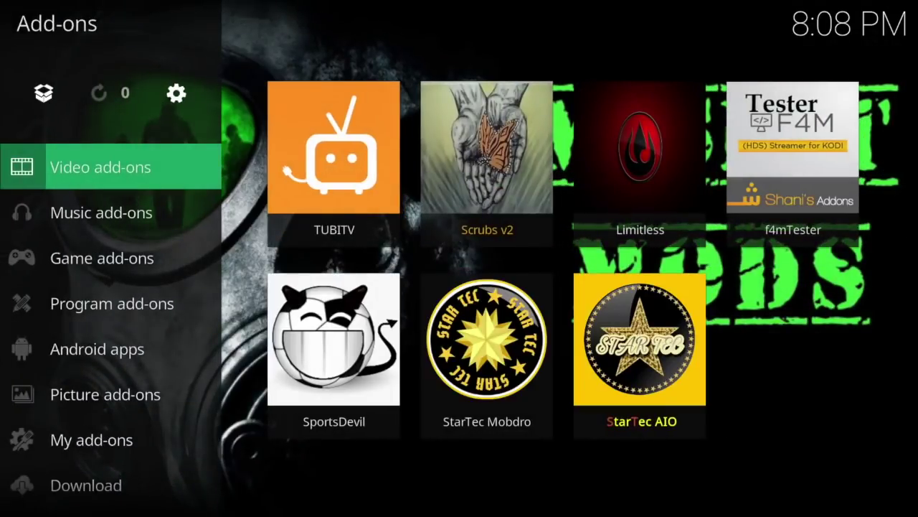
key("Right")
key("Down")
key("Right")
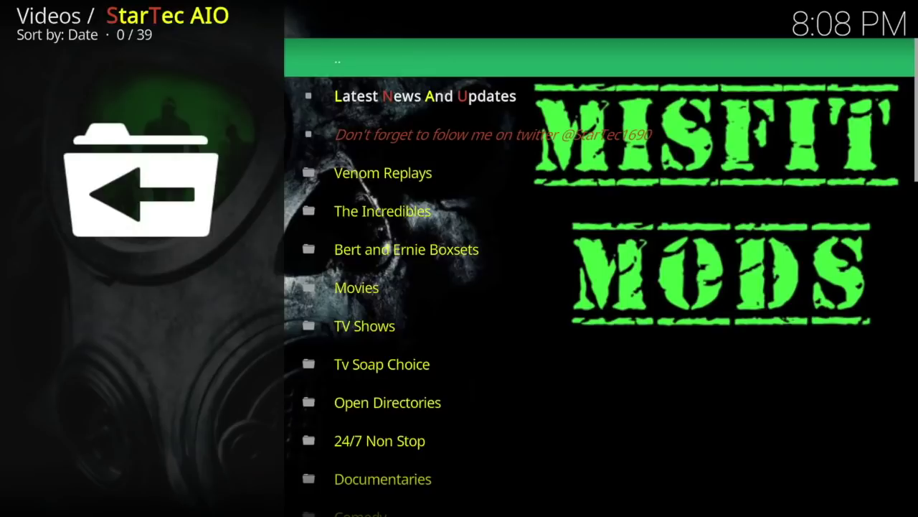
Open the Latest News And Updates notice in StarTec AIO
key("Down")
key("Down")
key("Up")
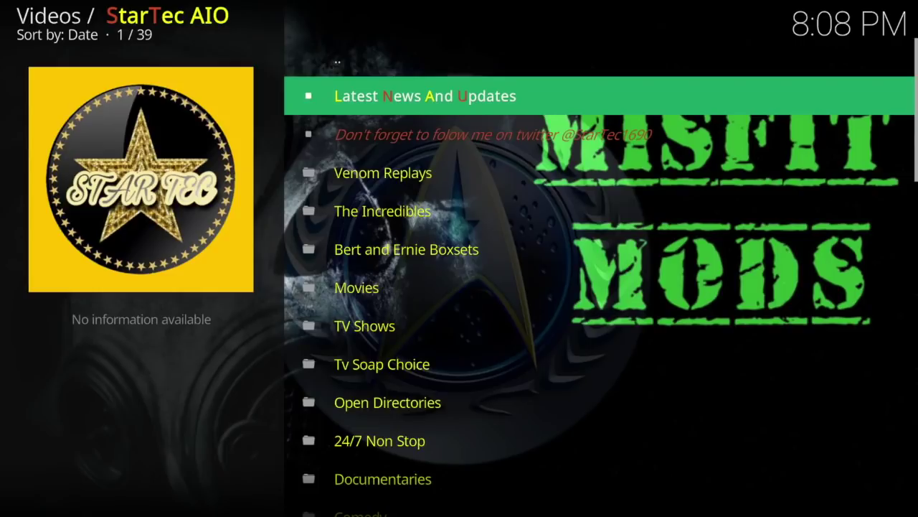
key("Return")
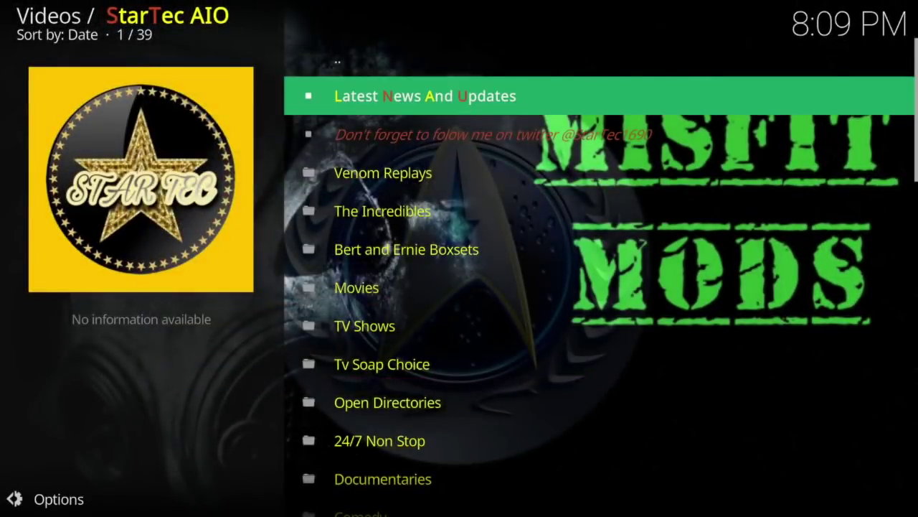
Browse the StarTec AIO categories and open the Movies category
key("Down")
key("Down")
key("Down")
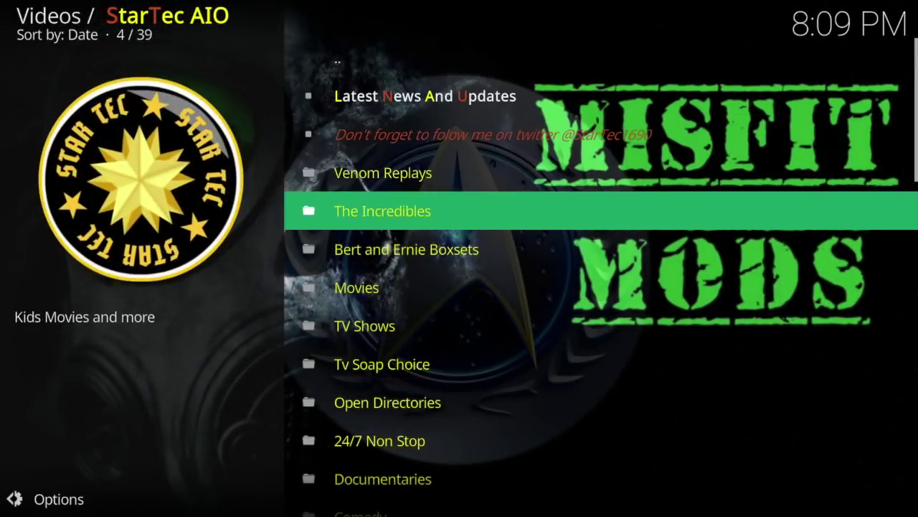
key("Down")
key("Down")
key("Down")
key("Down")
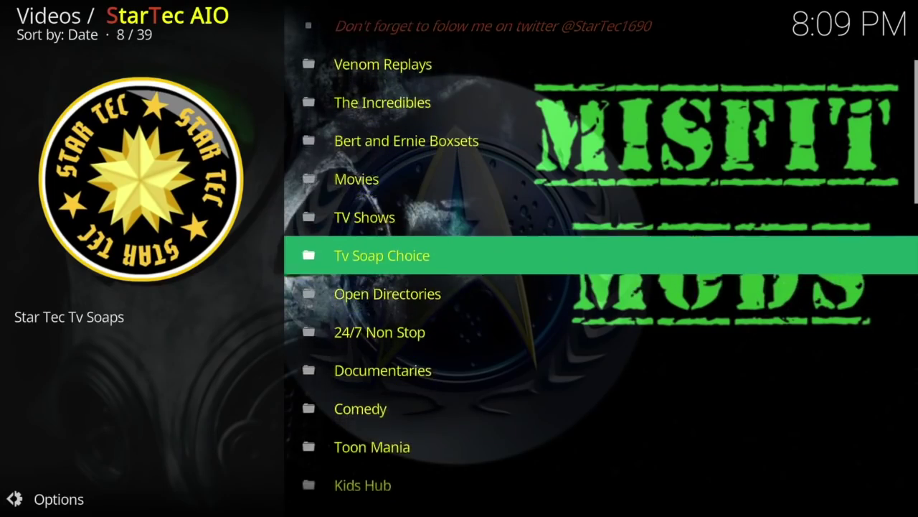
key("Down")
key("Down")
key("Down")
key("Down")
key("Down")
key("Down")
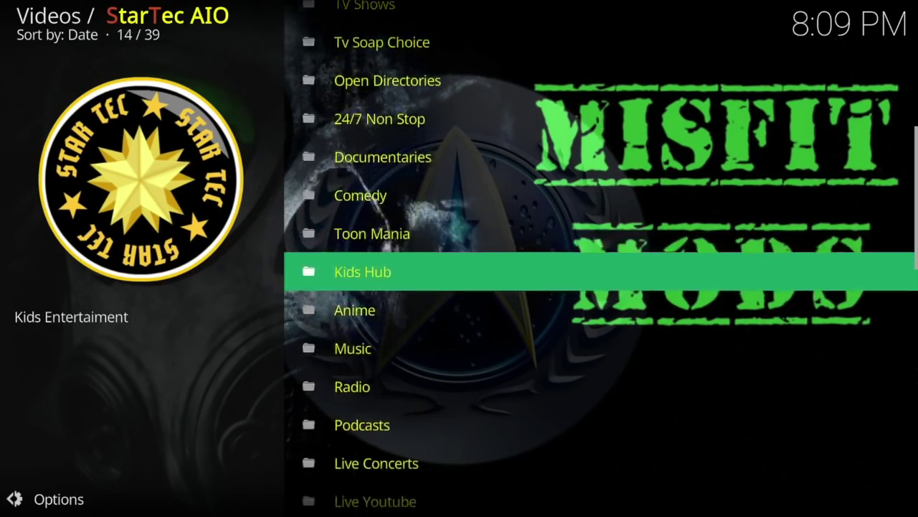
key("Down")
key("Down")
key("Down")
key("Down")
key("Down")
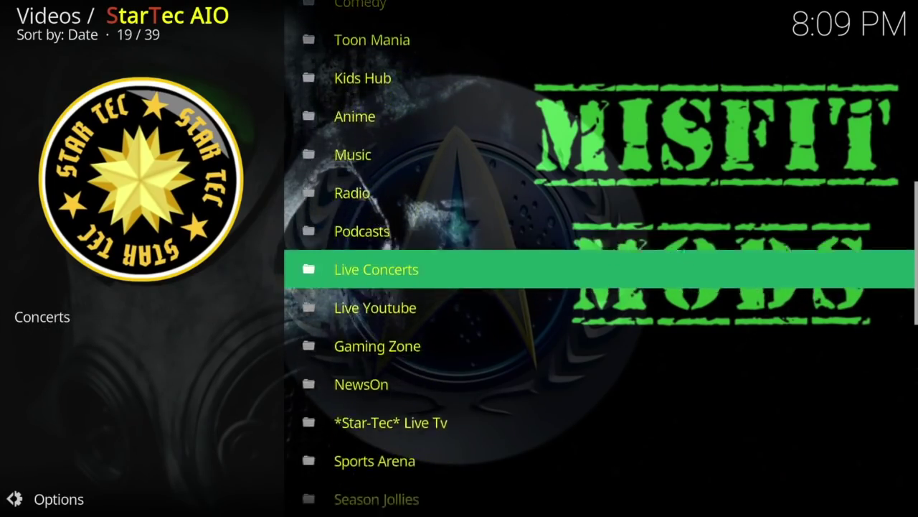
key("Down")
key("Down")
key("Down")
key("Down")
key("Down")
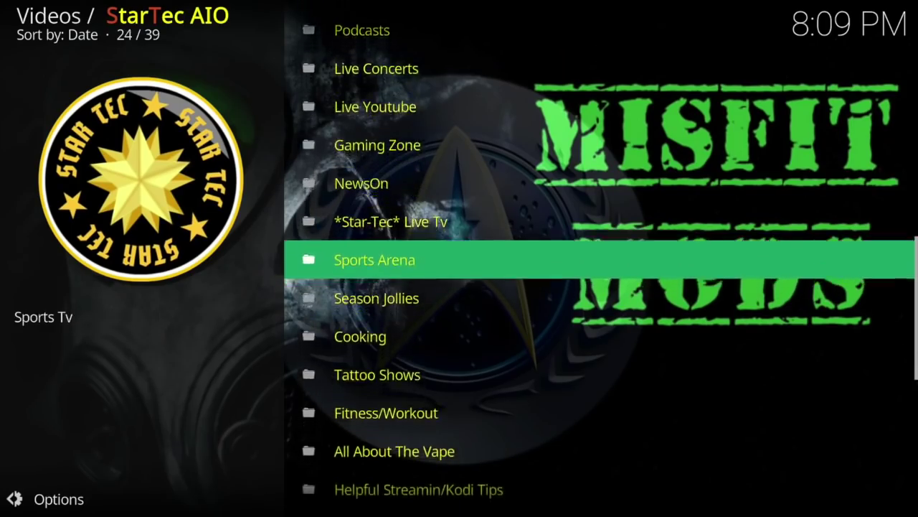
key("Down")
key("Down")
key("Down")
key("Down")
key("Down")
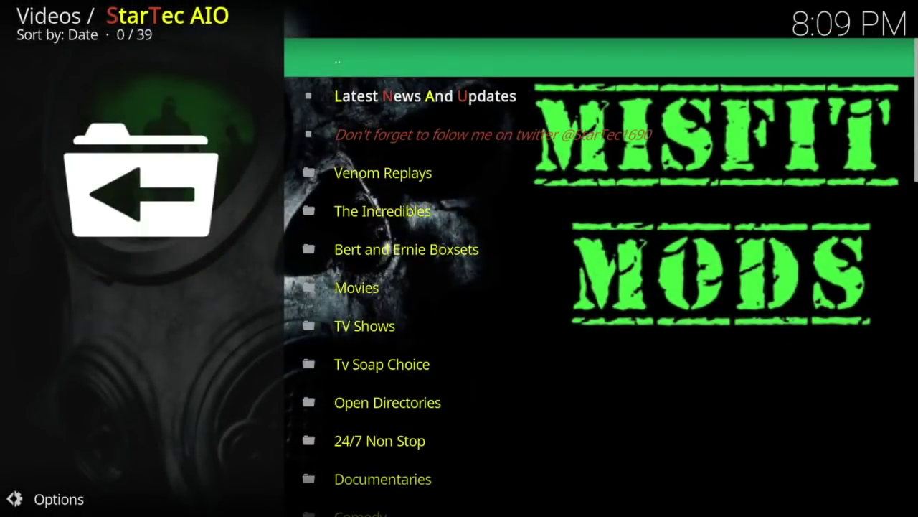
key("Down")
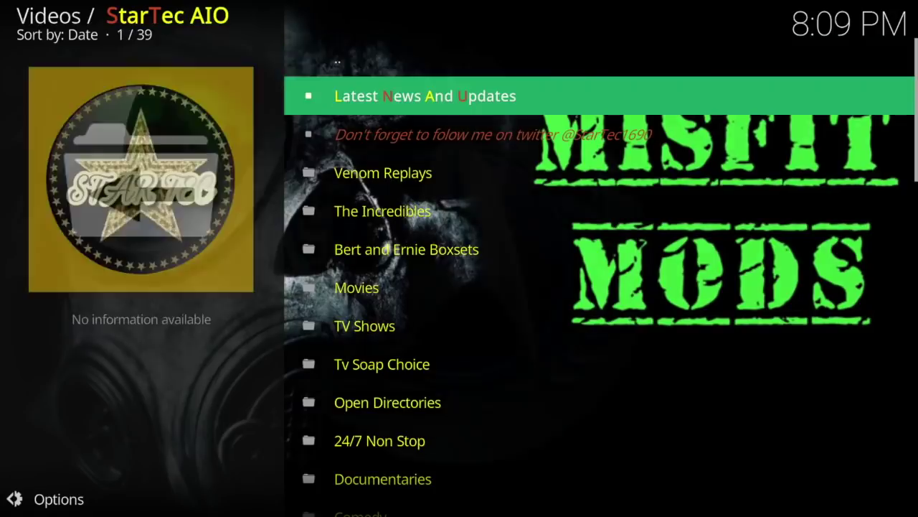
key("Down")
key("Down")
key("Down")
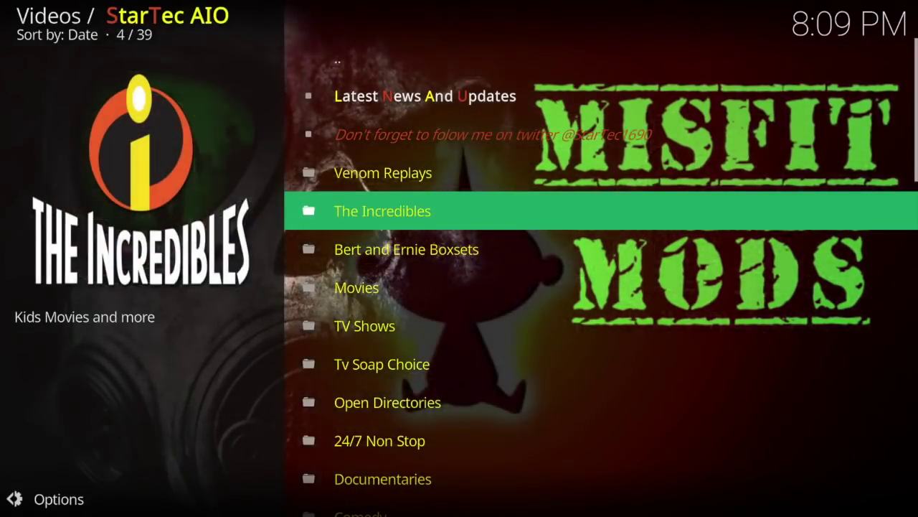
key("Down")
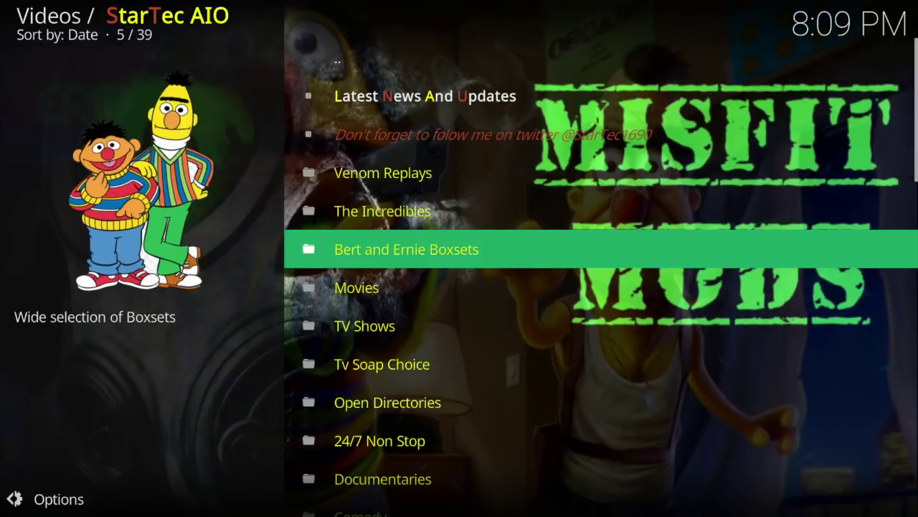
key("Down")
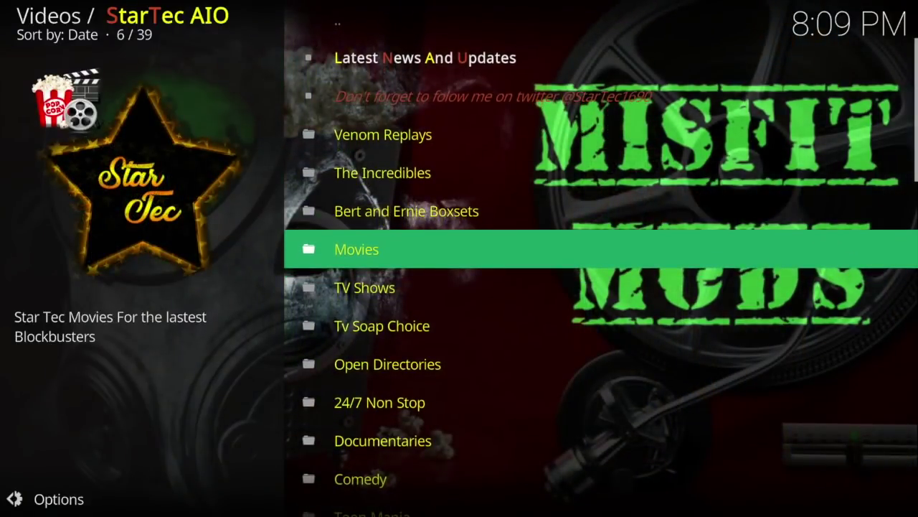
key("Down")
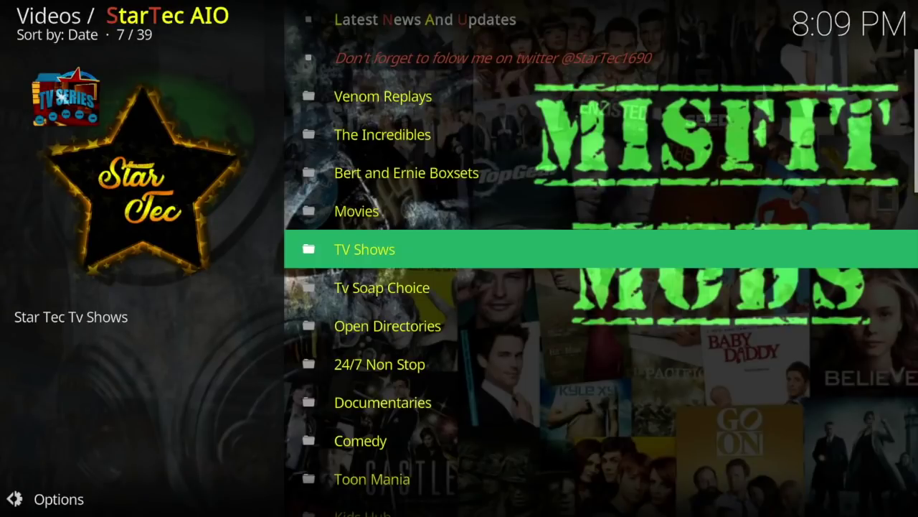
key("Up")
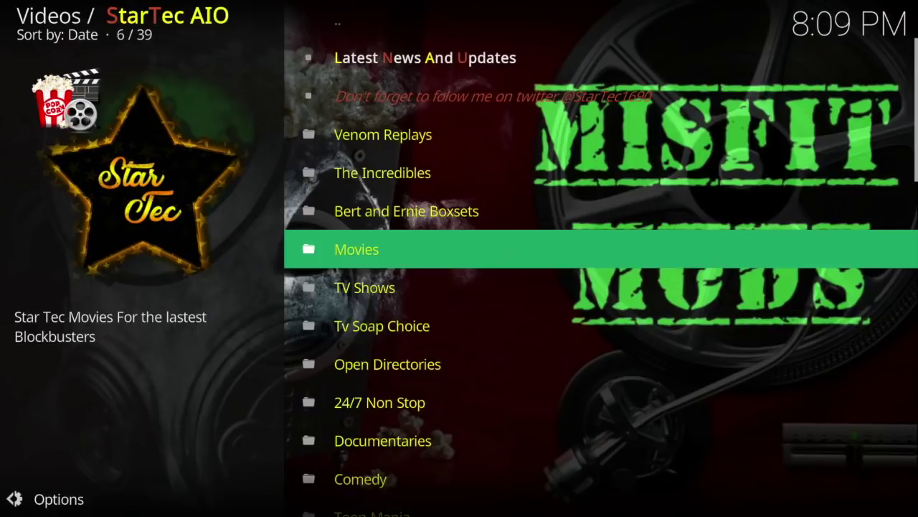
key("Return")
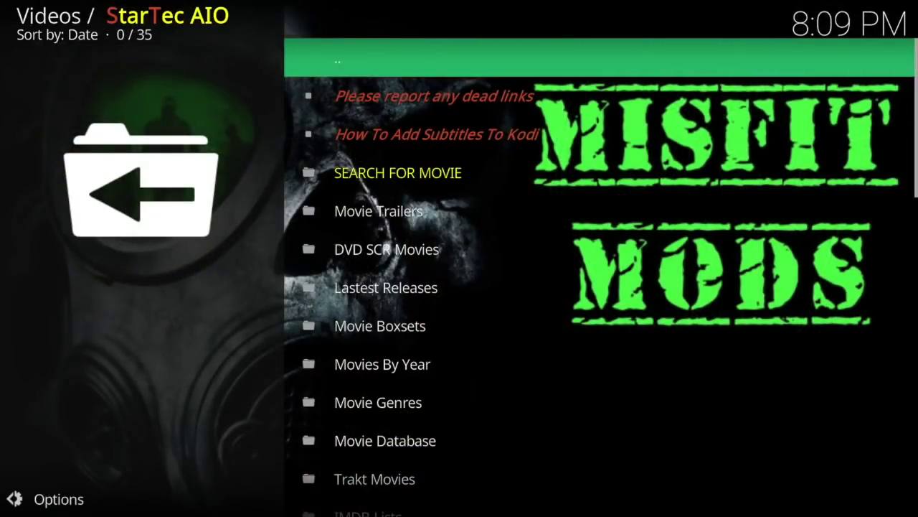
Open DVD SCR Movies, then its 2018 DVD SCR Movies folder
key("Down")
key("Down")
key("Down")
key("Down")
key("Down")
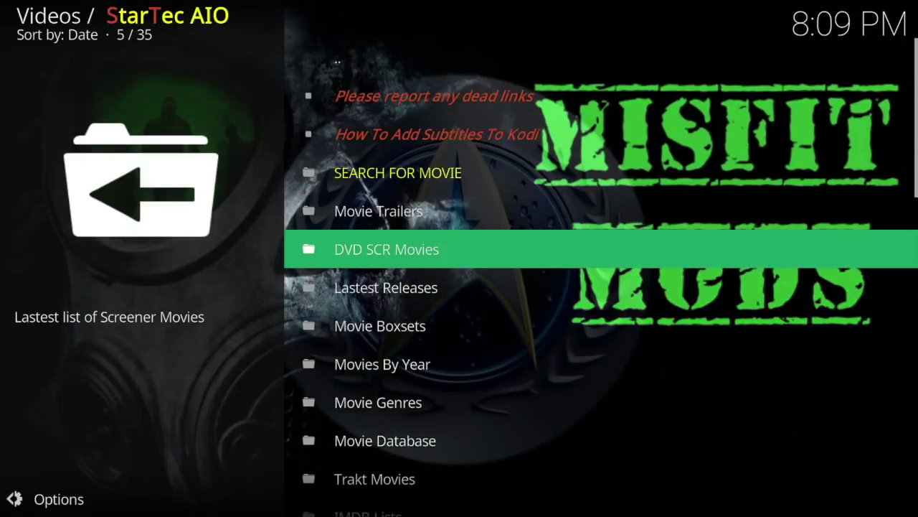
key("Return")
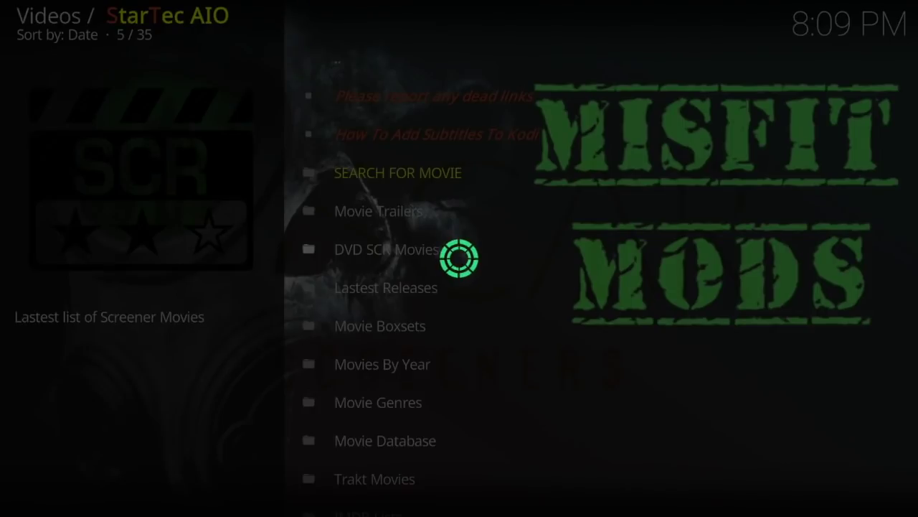
key("Down")
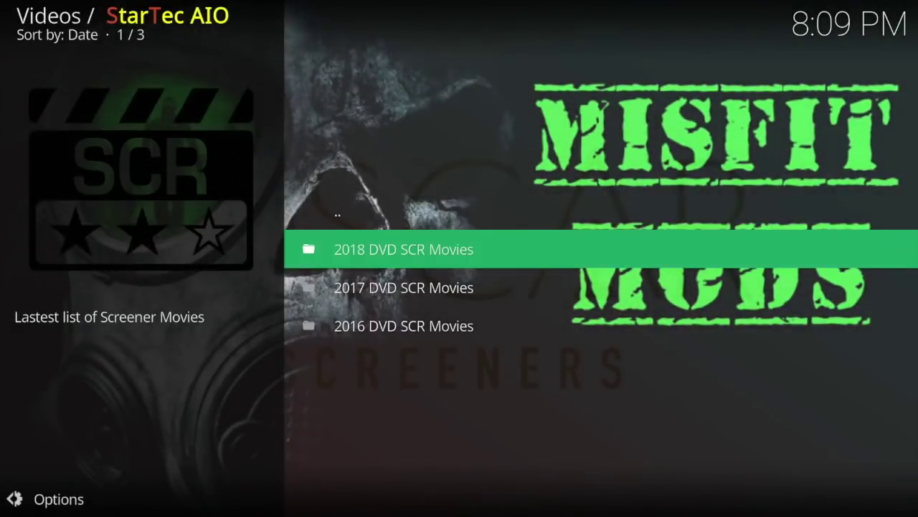
key("Return")
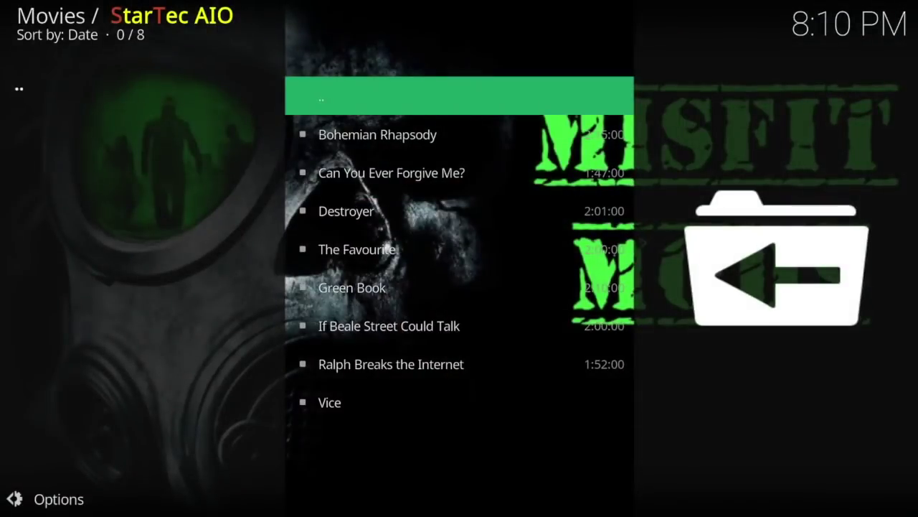
Start streaming If Beale Street Could Talk from the 2018 list
key("Down")
key("Down")
key("Down")
key("Down")
key("Down")
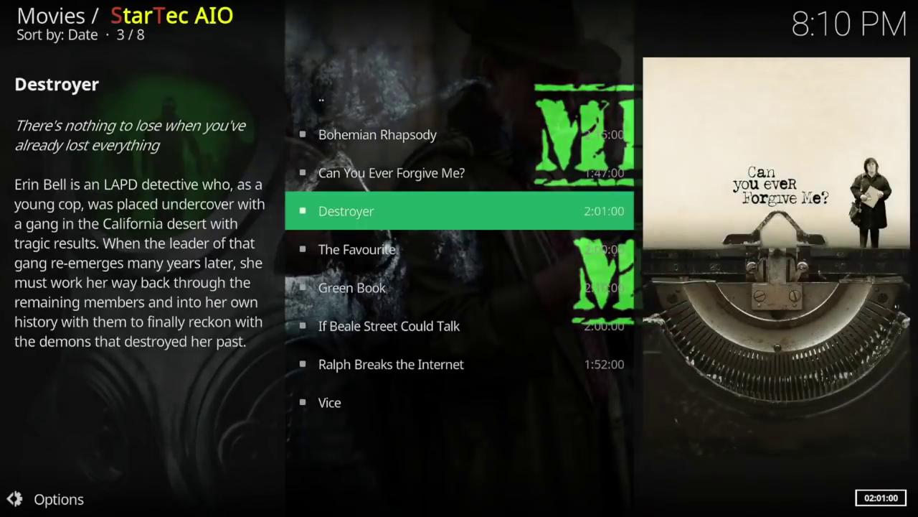
key("Down")
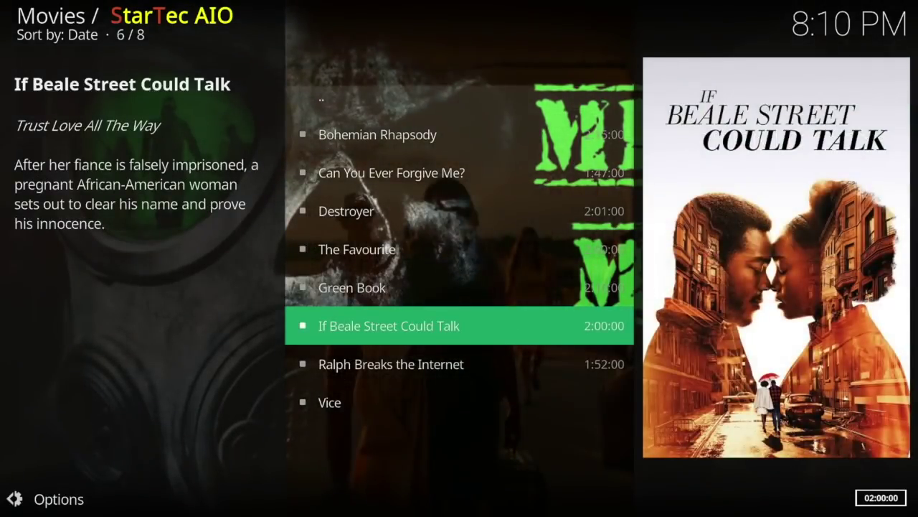
key("Return")
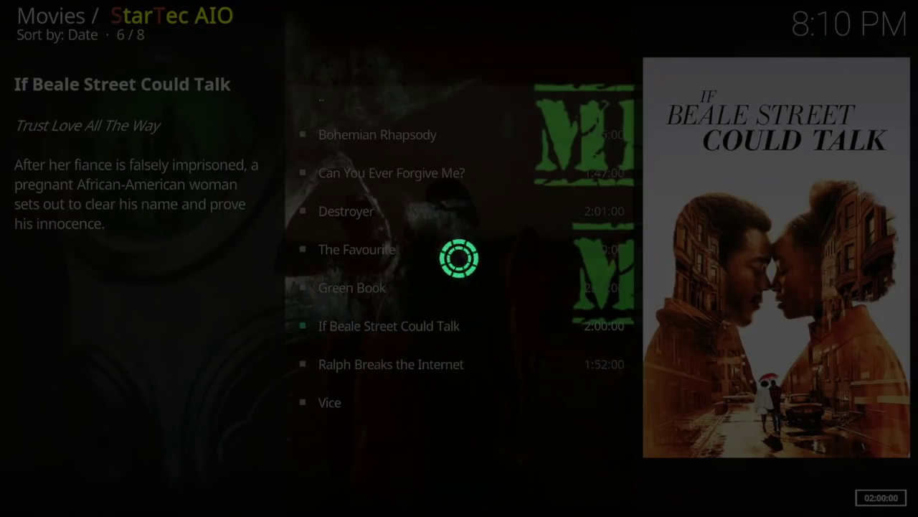
key("Return")
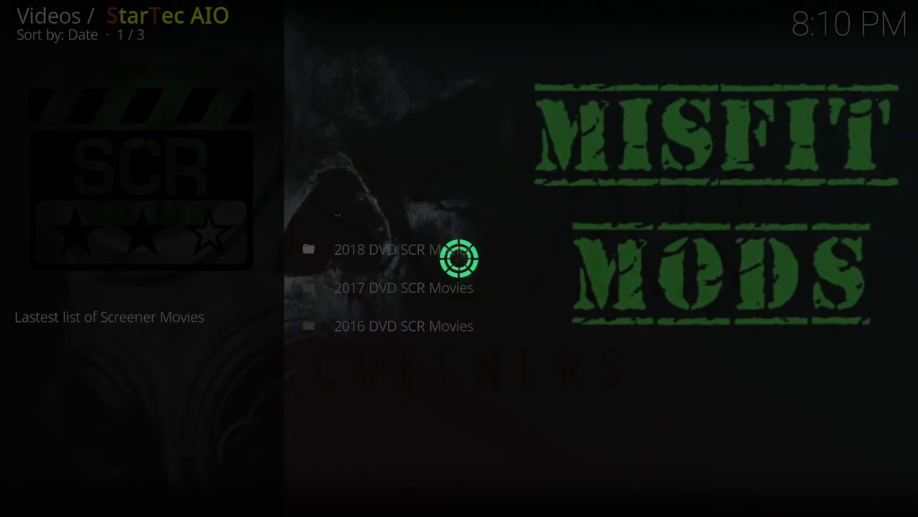
Go back to the StarTec AIO movie menu and open Lastest Releases
key("BackSpace")
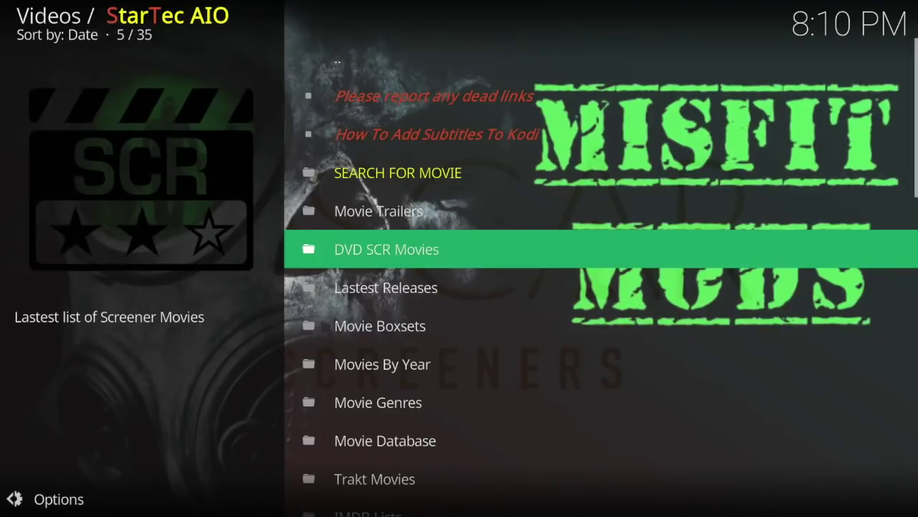
key("Up")
key("Down")
key("Down")
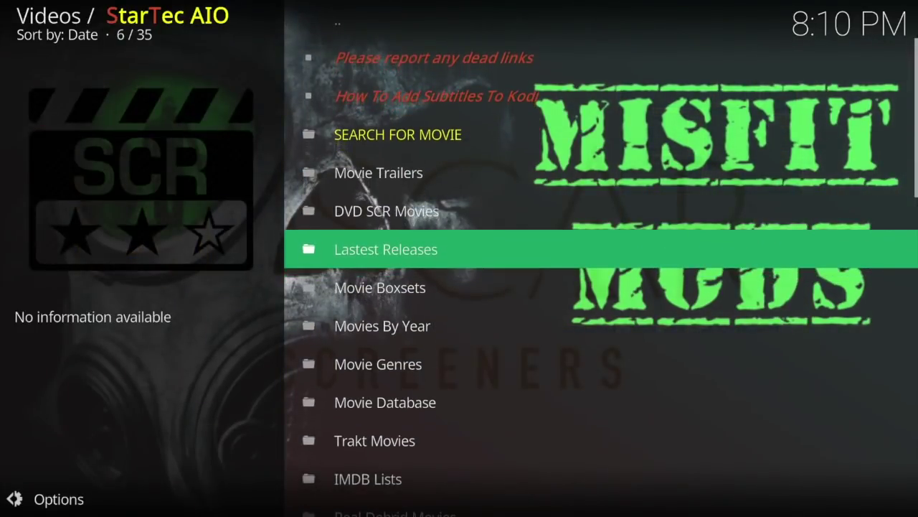
key("Return")
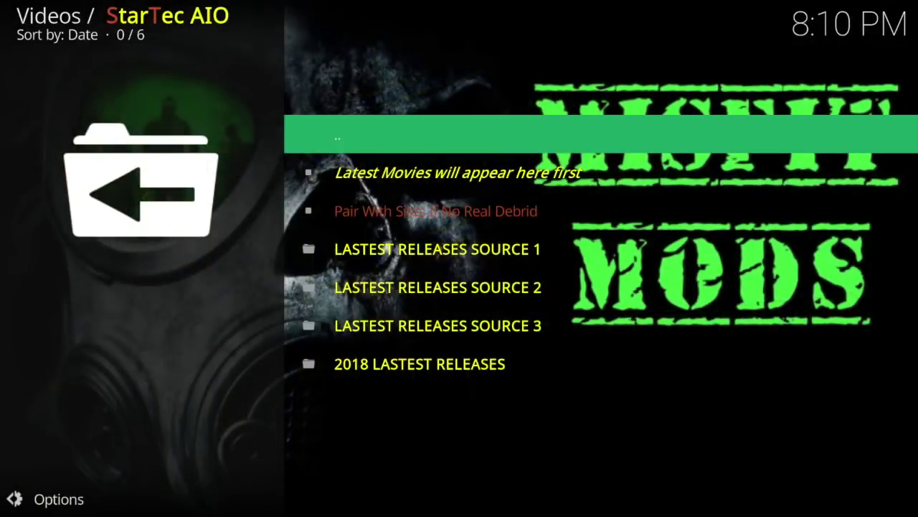
Open LASTEST RELEASES SOURCE 1
key("Down")
key("Down")
key("Down")
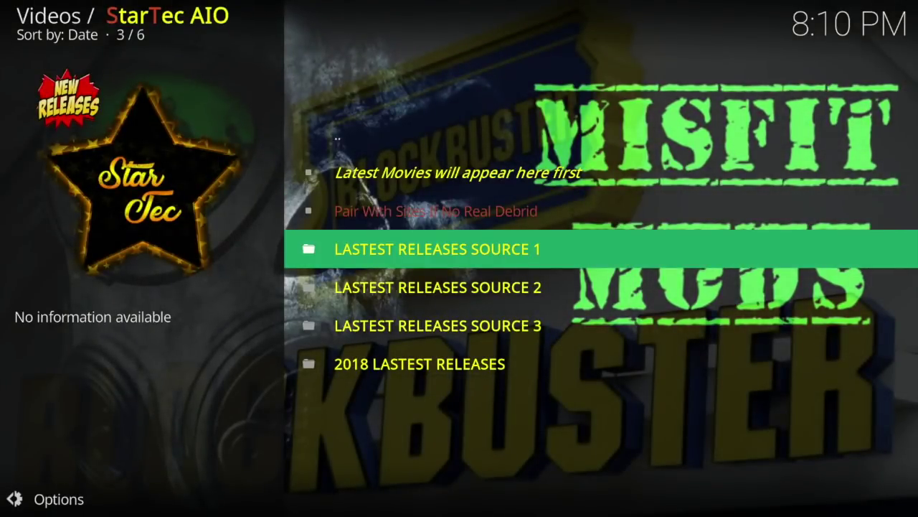
key("Down")
key("Down")
key("Down")
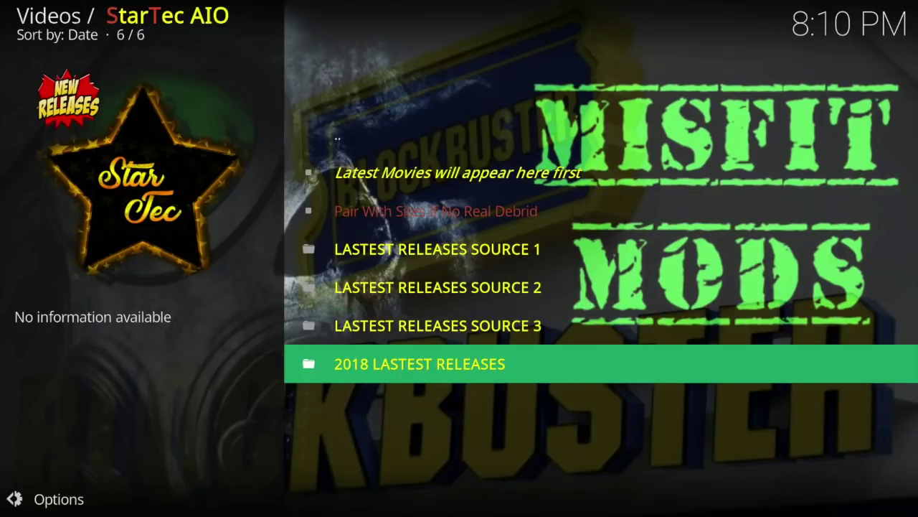
key("Up")
key("Up")
key("Up")
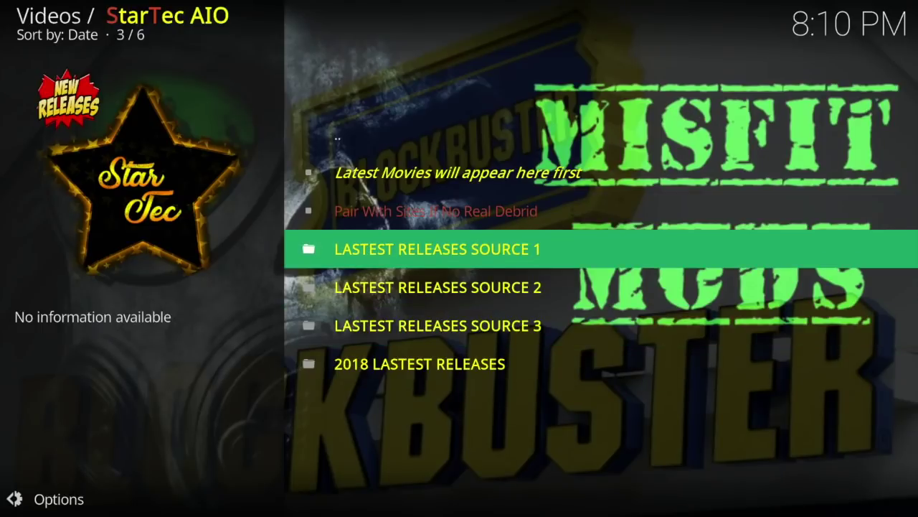
key("Return")
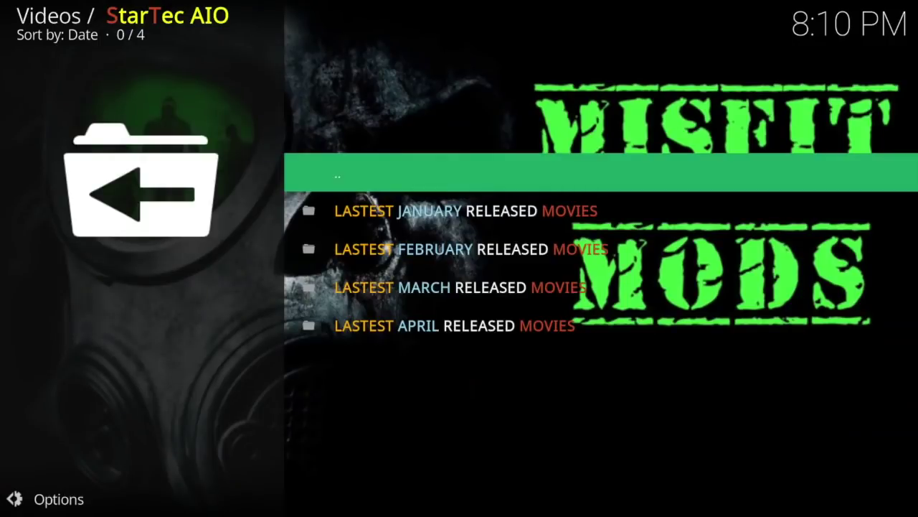
Open the March releases folder
key("Down")
key("Down")
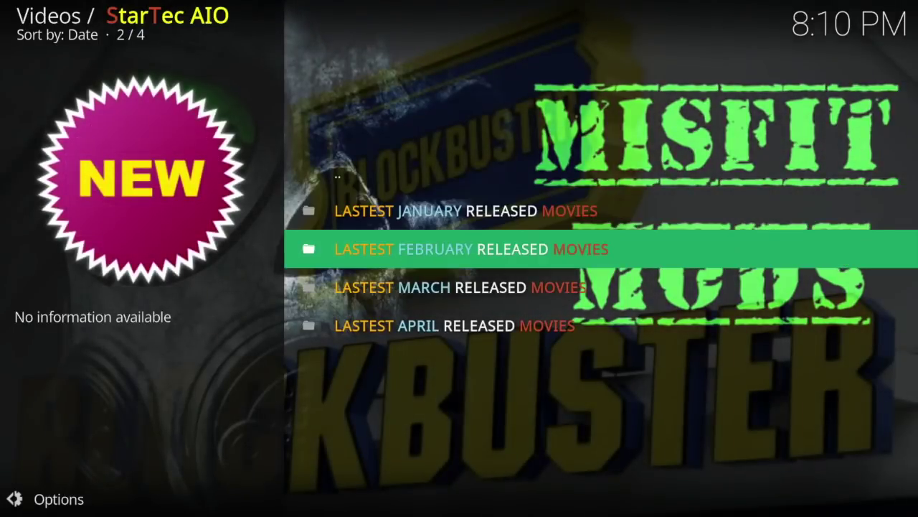
key("Down")
key("Down")
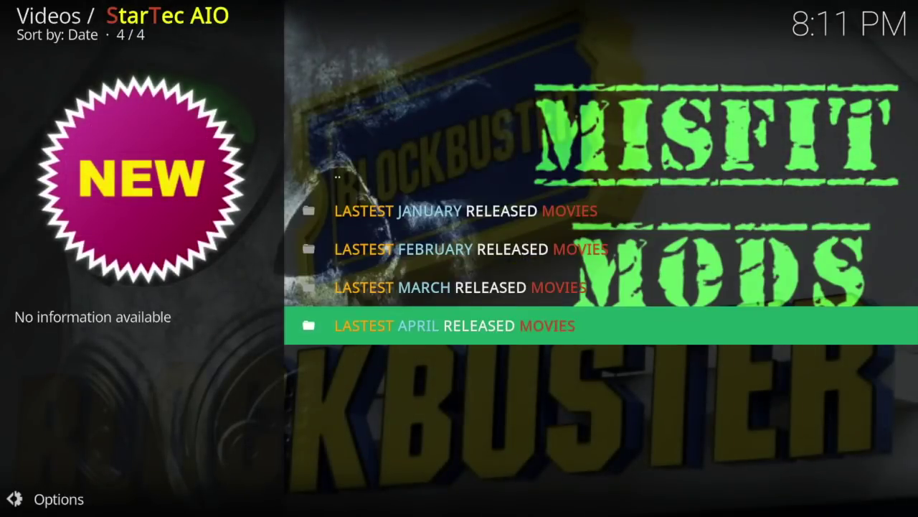
key("Up")
key("Return")
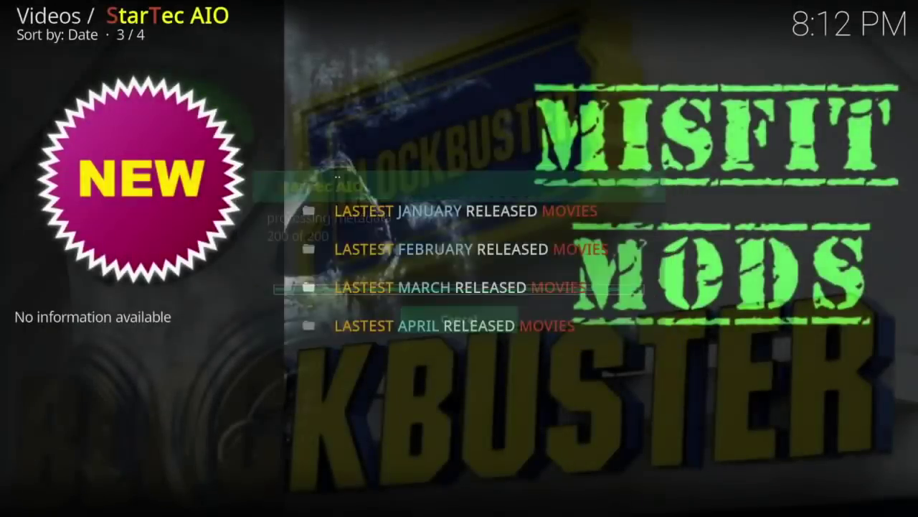
Open the LASTEST FEBRUARY RELEASED MOVIES folder once metadata processing finishes
left_click(459, 253)
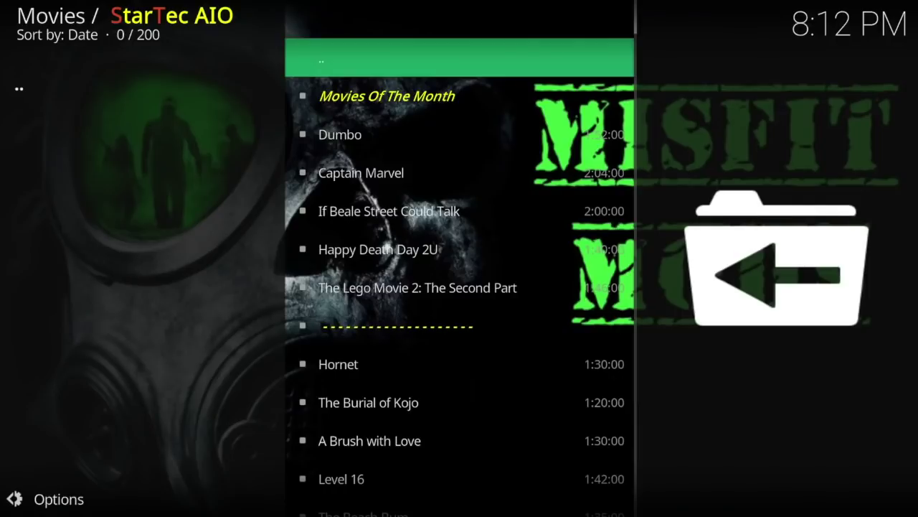
Browse down the movie list past Dumbo, The Lego Movie 2, Hornet and Nano
key("Down")
key("Down")
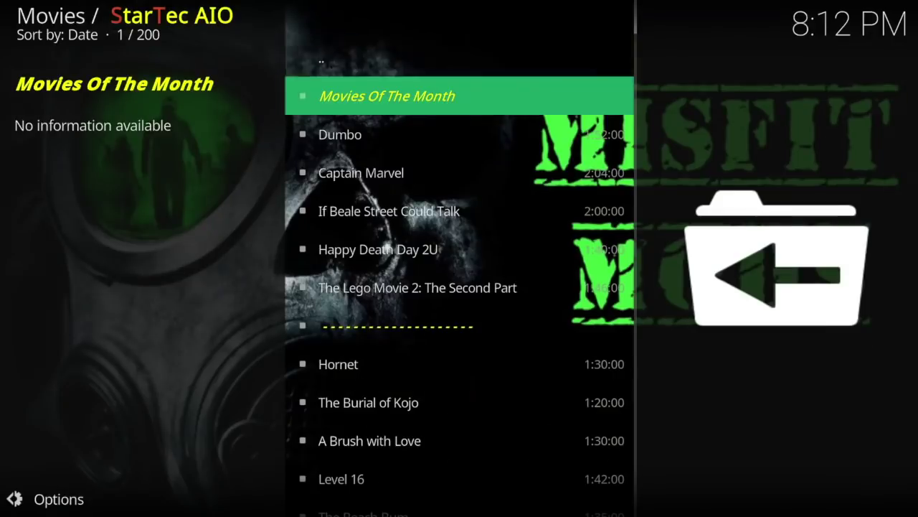
key("Down")
key("Down")
key("Down")
key("Down")
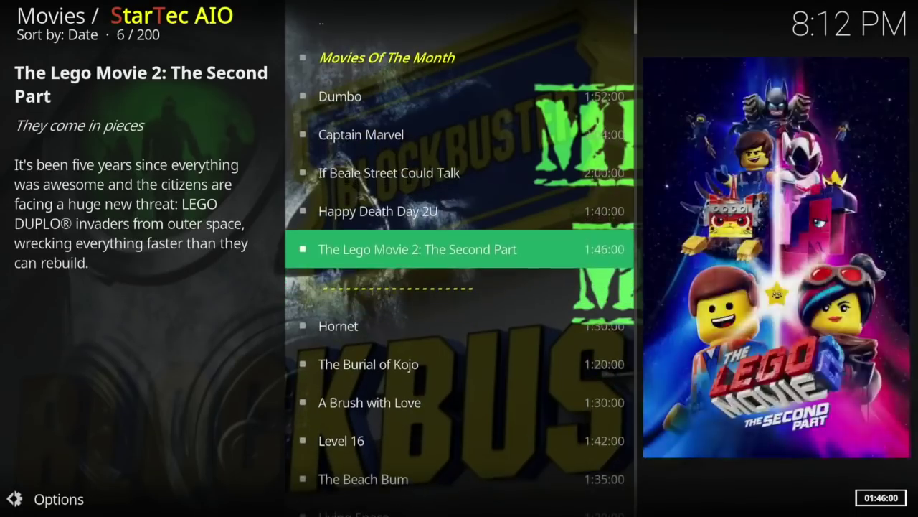
key("Down")
key("Down")
key("Down")
key("Down")
key("Down")
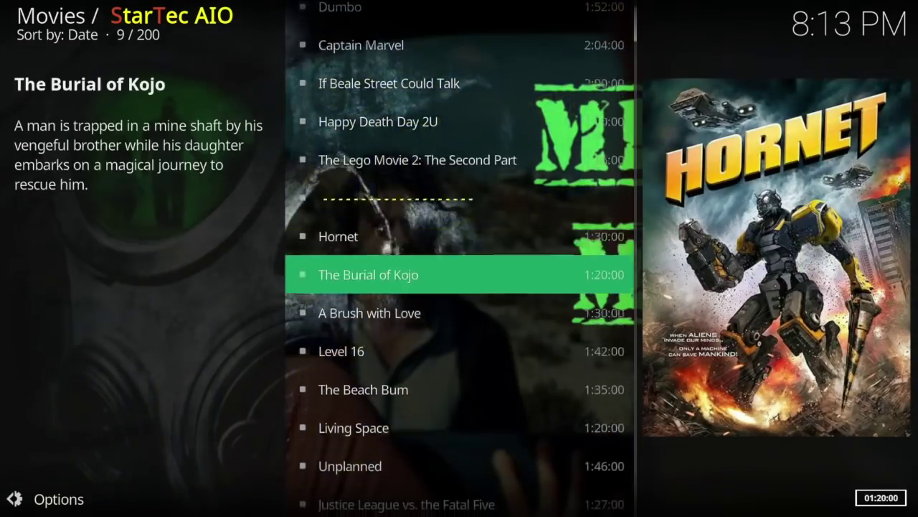
key("Down")
key("Down")
key("Down")
key("Down")
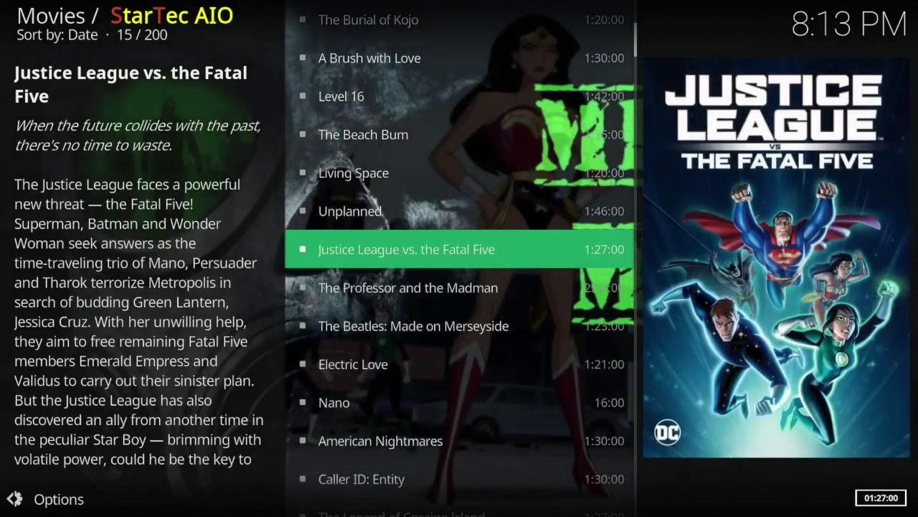
key("Down")
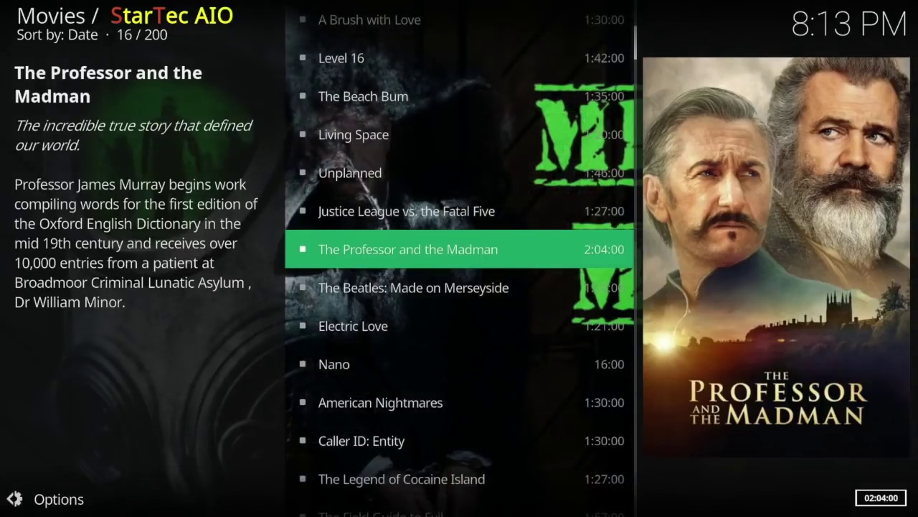
key("Down")
key("Down")
key("Down")
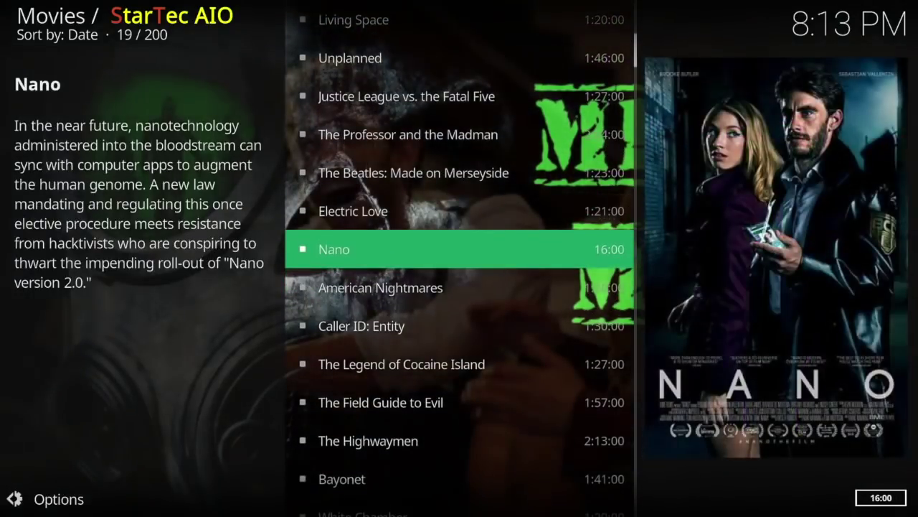
key("Down")
key("Down")
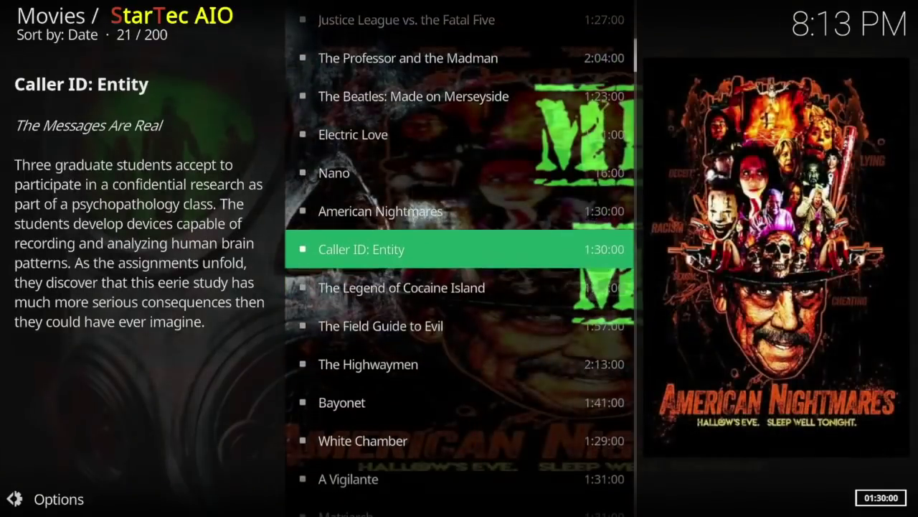
key("Down")
key("Down")
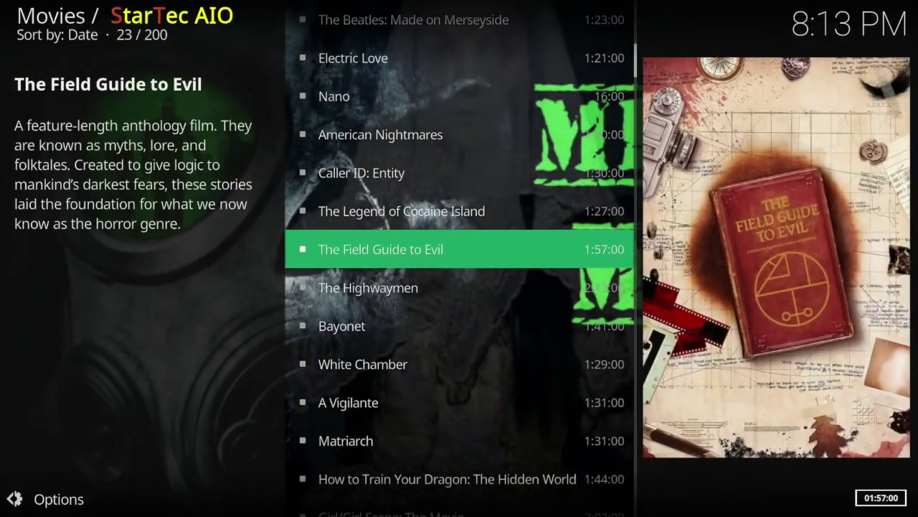
key("Down")
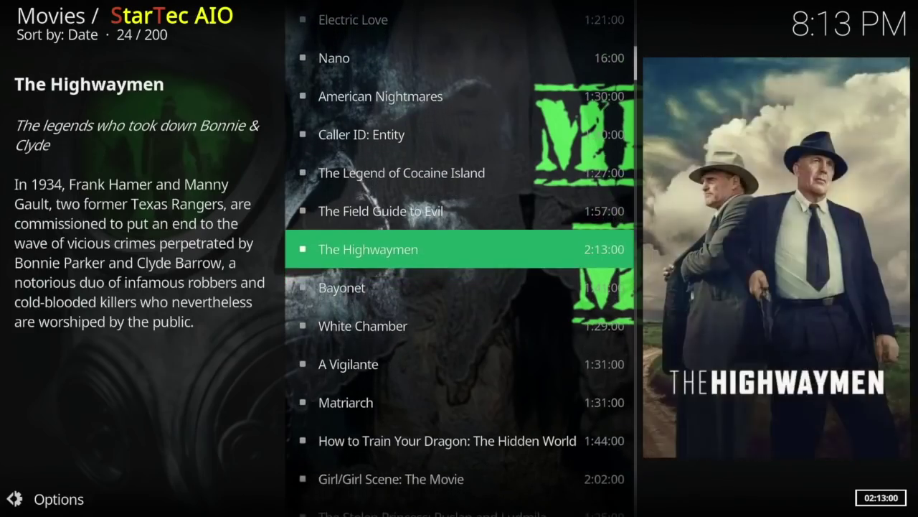
key("Up")
key("Up")
Continue down to The Generator and play it to fetch its stream links
key("Down")
key("Down")
key("Down")
key("Down")
key("Down")
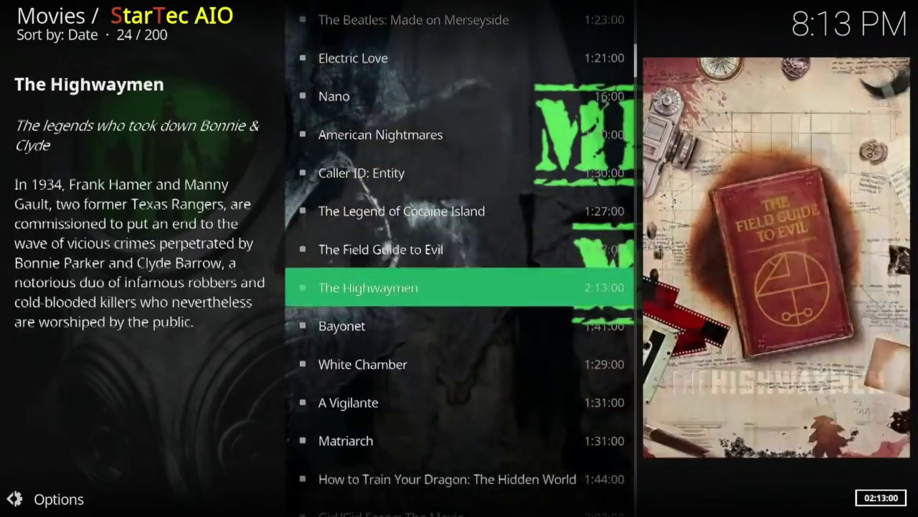
key("Down")
key("Down")
key("Down")
key("Down")
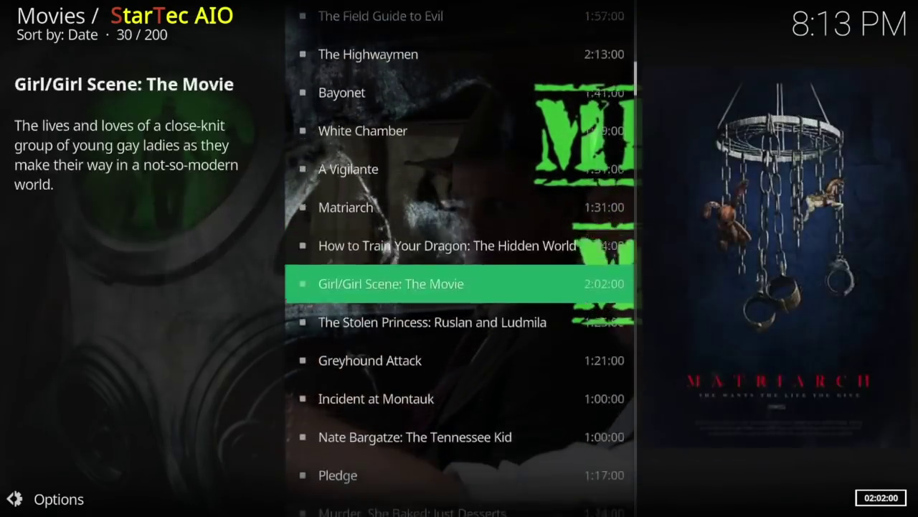
key("Down")
key("Down")
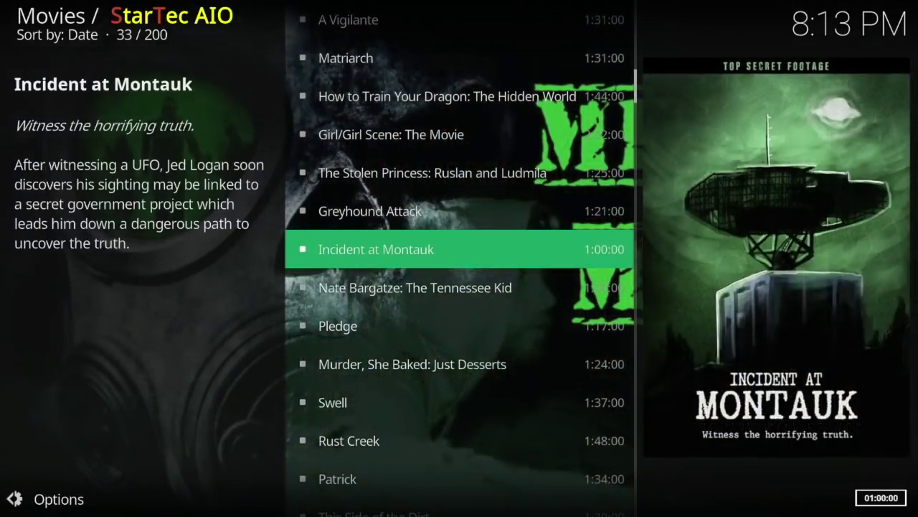
key("Down")
key("Down")
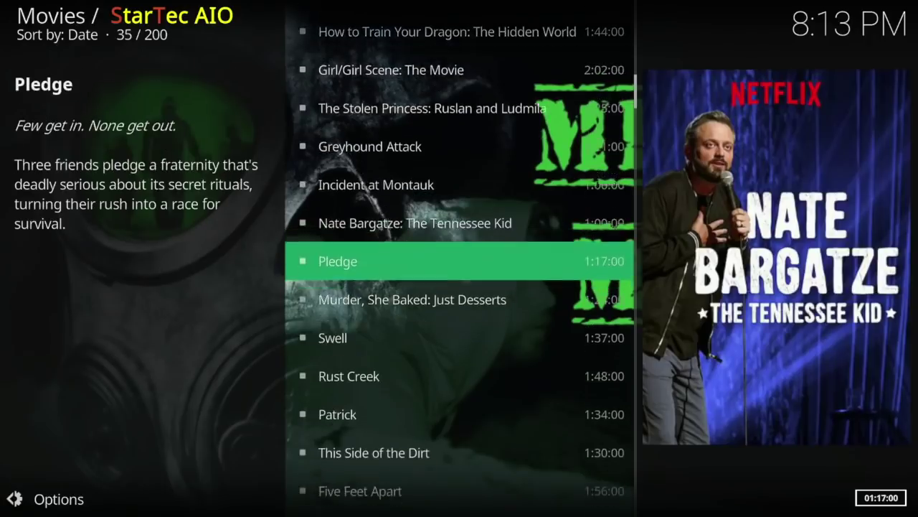
key("Down")
key("Down")
key("Down")
key("Down")
key("Down")
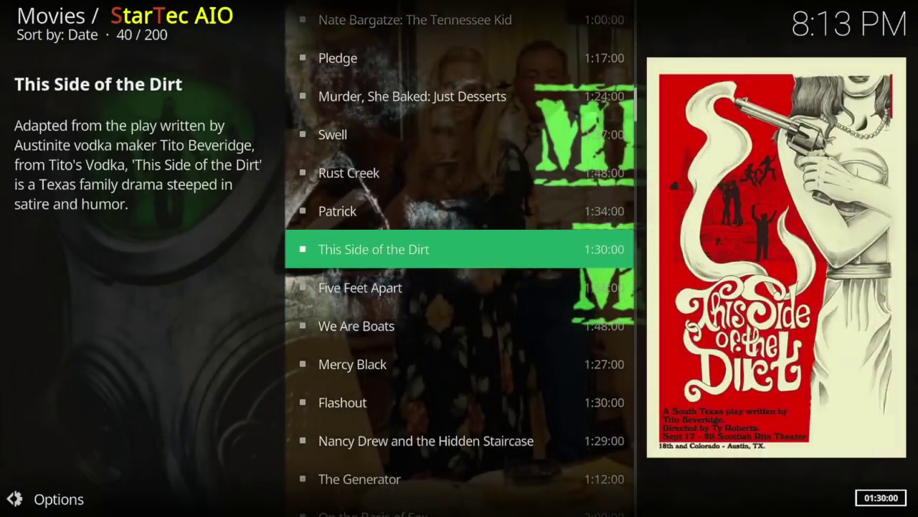
key("Down")
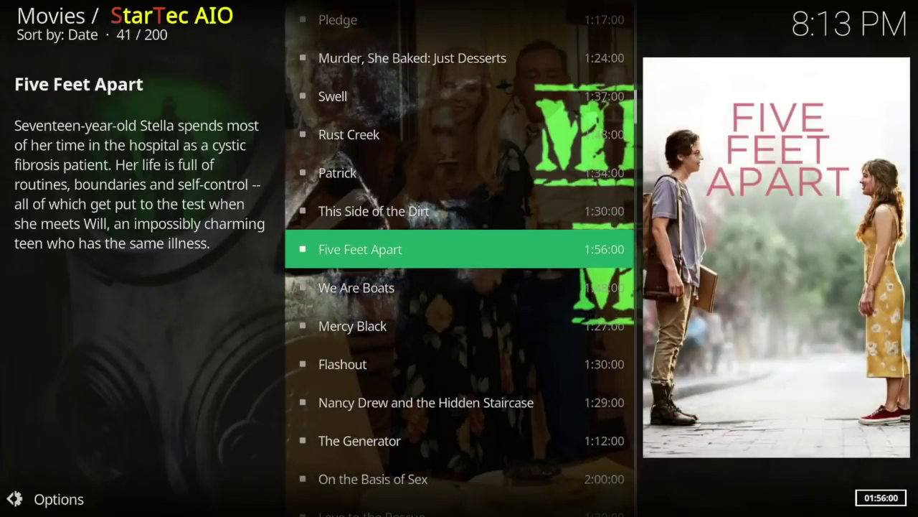
key("Down")
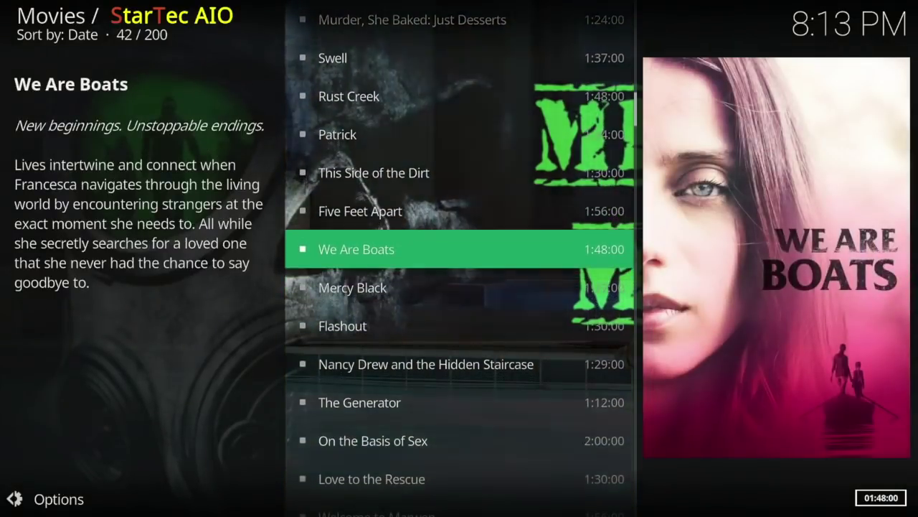
key("Down")
key("Down")
key("Down")
key("Down")
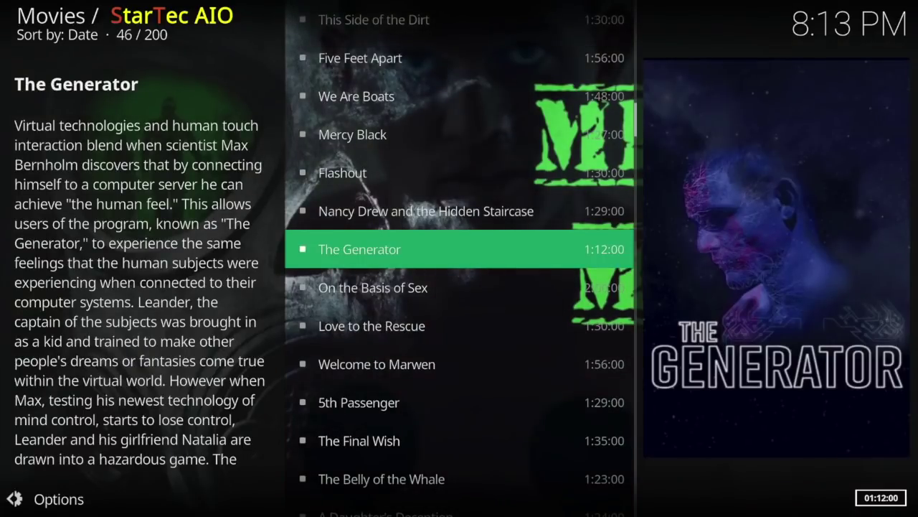
key("Return")
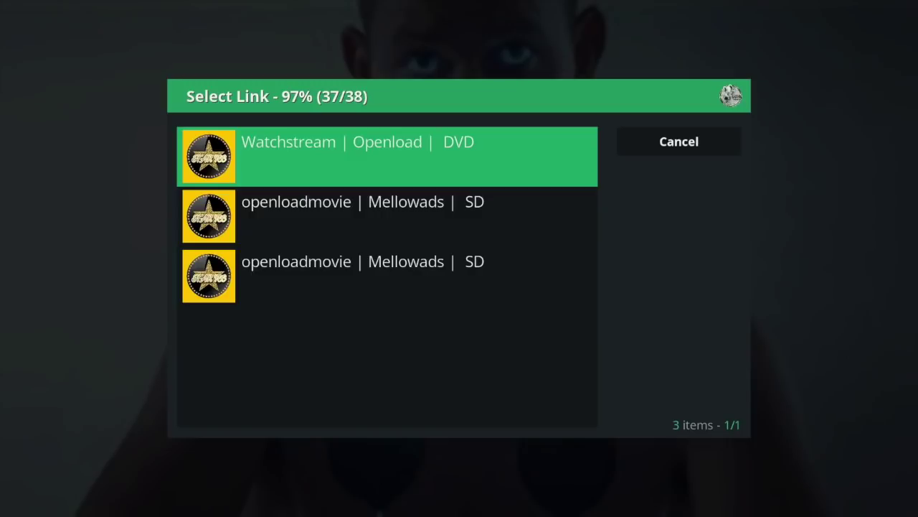
Cancel the Select Link list and return to the movie list
key("Escape")
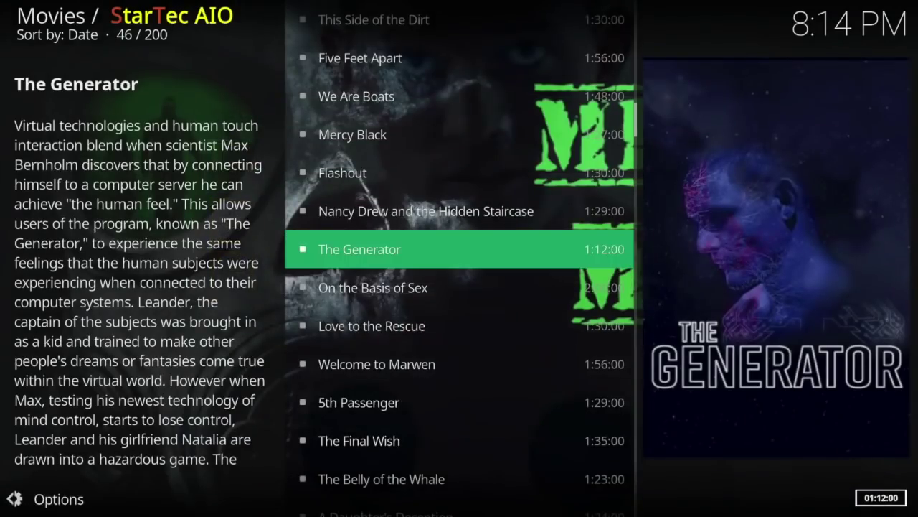
Select Greyhound Attack and highlight its TheWatchSeries Xstreamcdn stream link
key("Up")
key("Up")
key("Up")
key("Up")
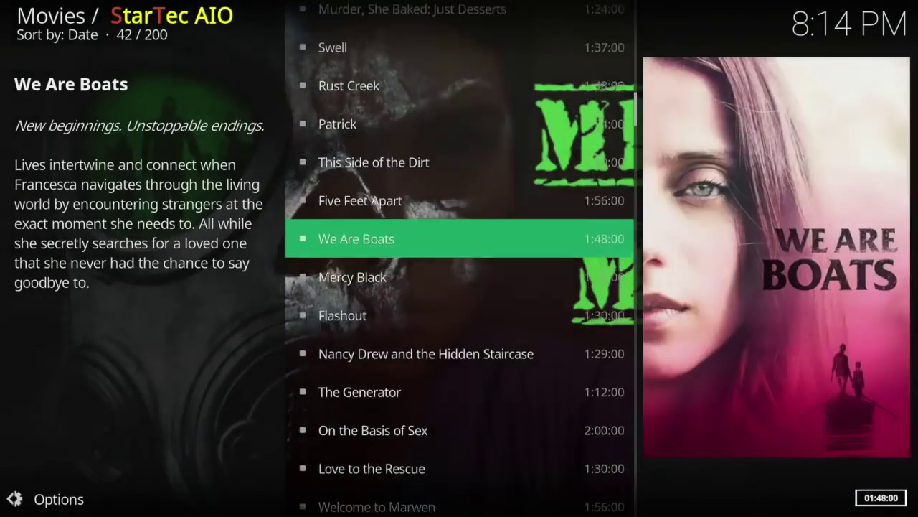
key("Up")
key("Up")
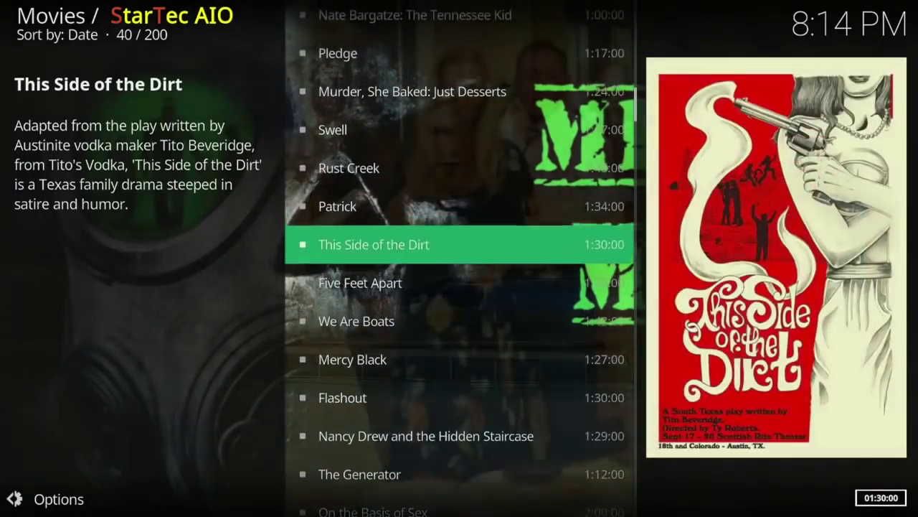
key("Up")
key("Up")
key("Up")
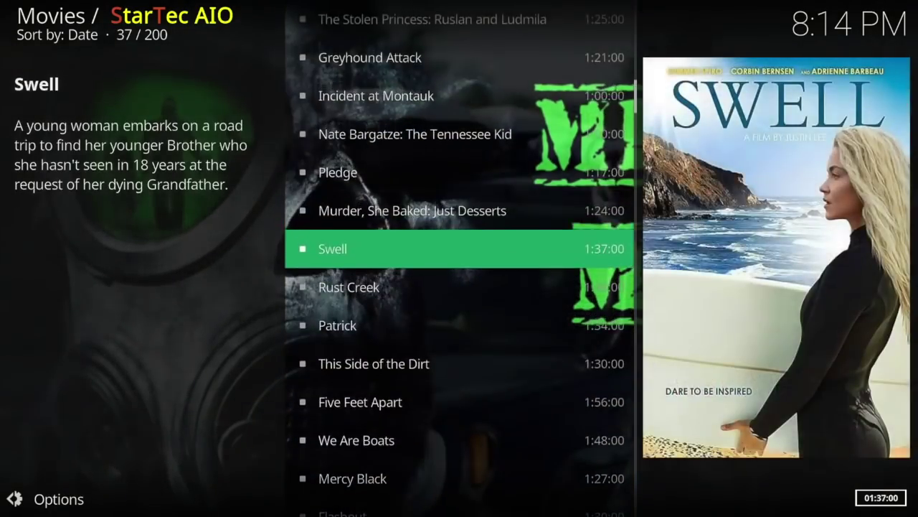
key("Up")
key("Up")
key("Up")
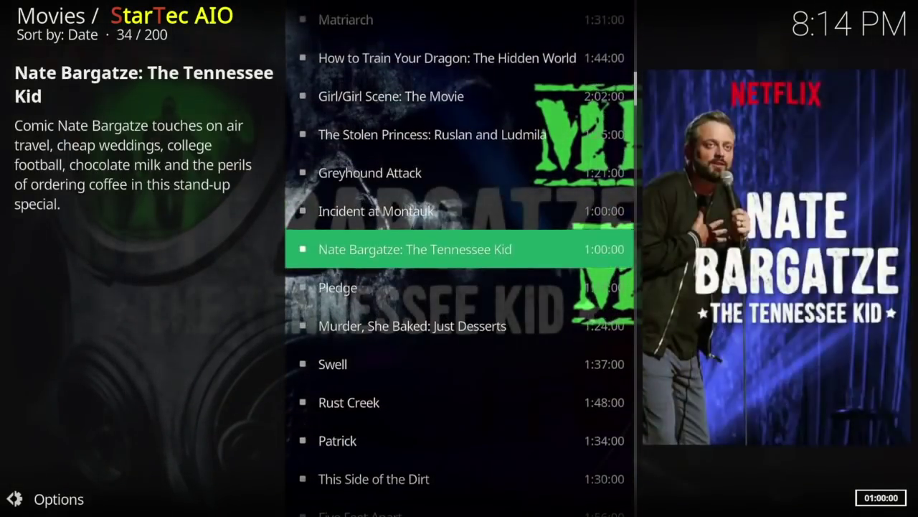
key("Up")
key("Up")
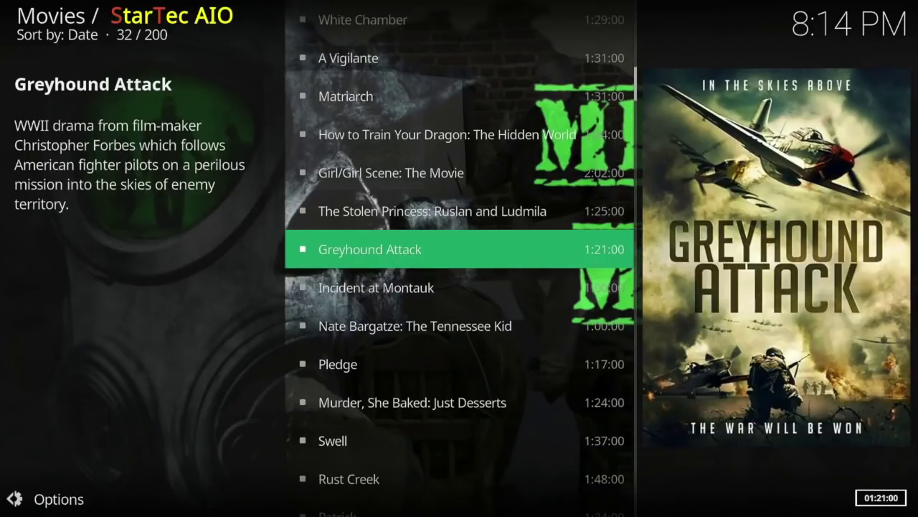
key("Return")
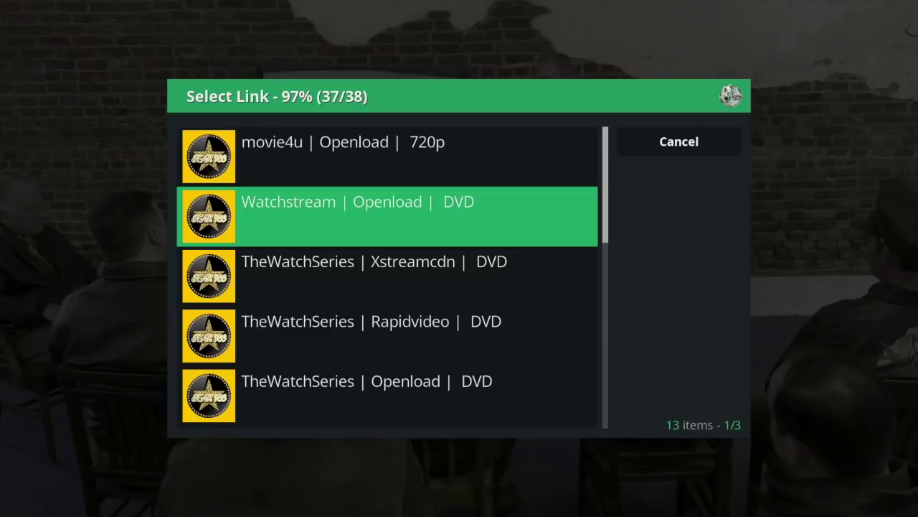
key("Down")
Play Greyhound Attack from the Xstreamcdn link and open the player's Settings menu
key("Return")
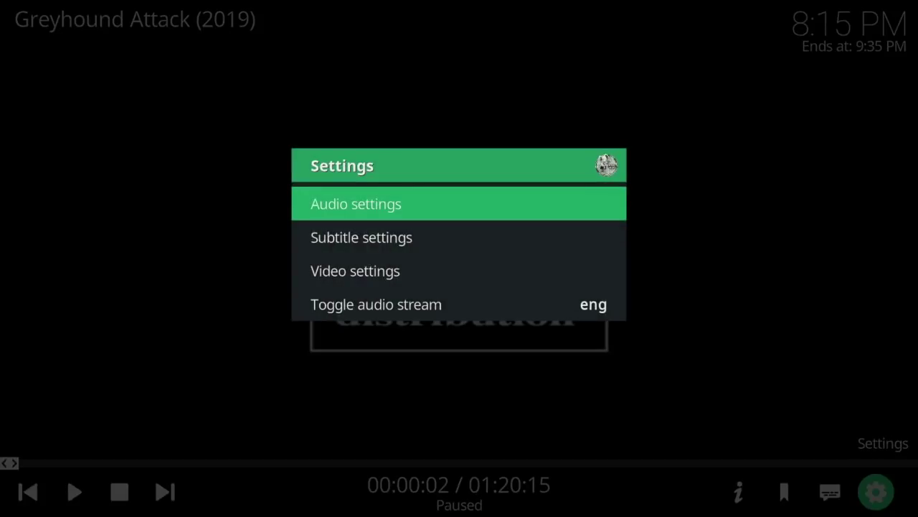
In Audio settings, set the volume amplification as default for all media and confirm
key("Down")
key("Up")
key("Return")
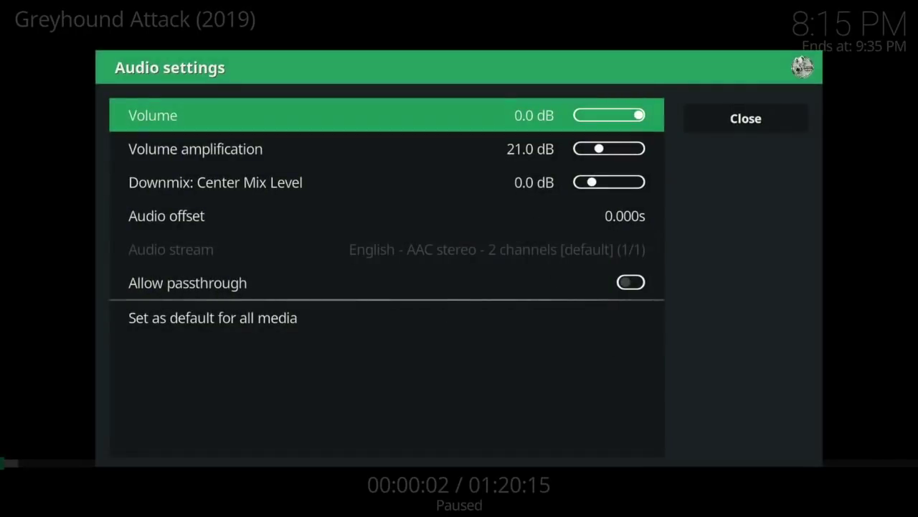
key("Down")
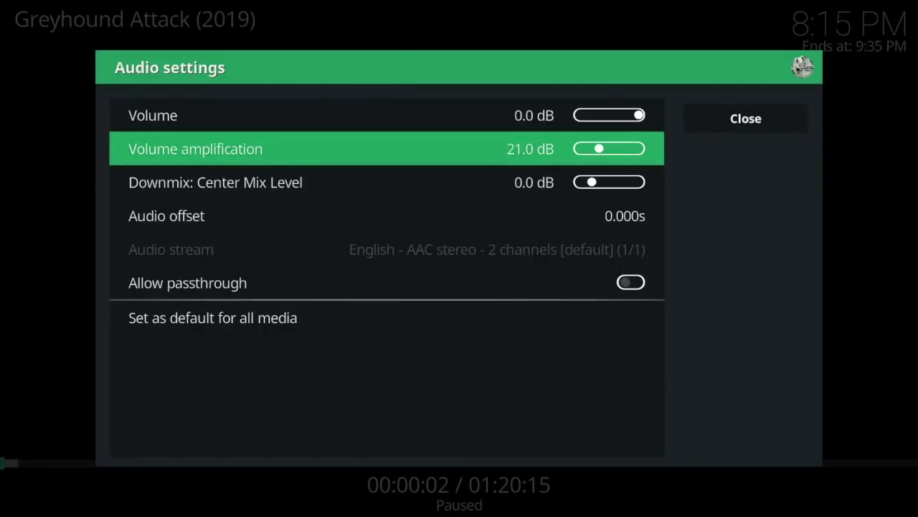
key("Down")
key("Down")
key("Down")
key("Down")
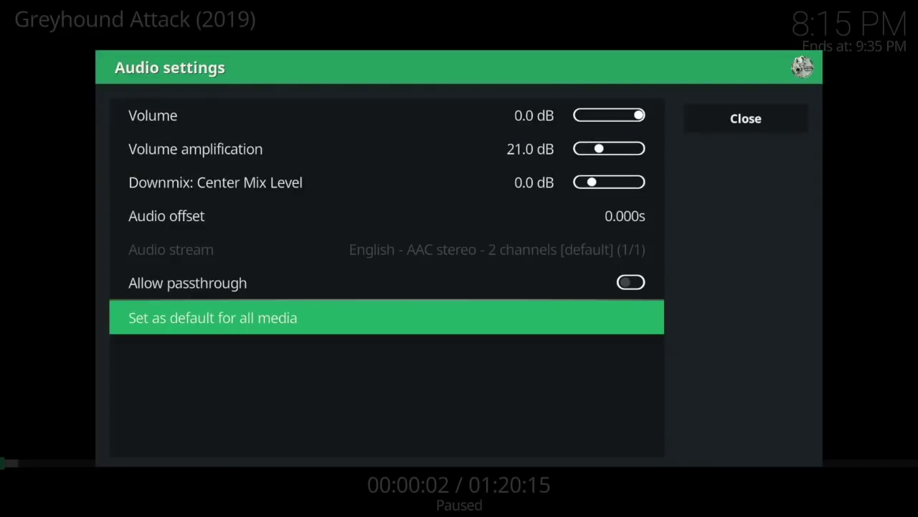
key("Return")
key("Left")
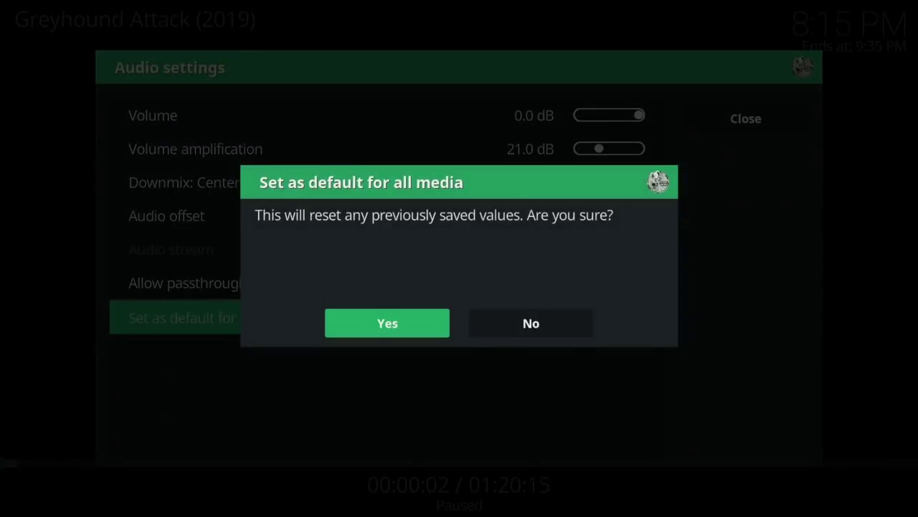
key("Return")
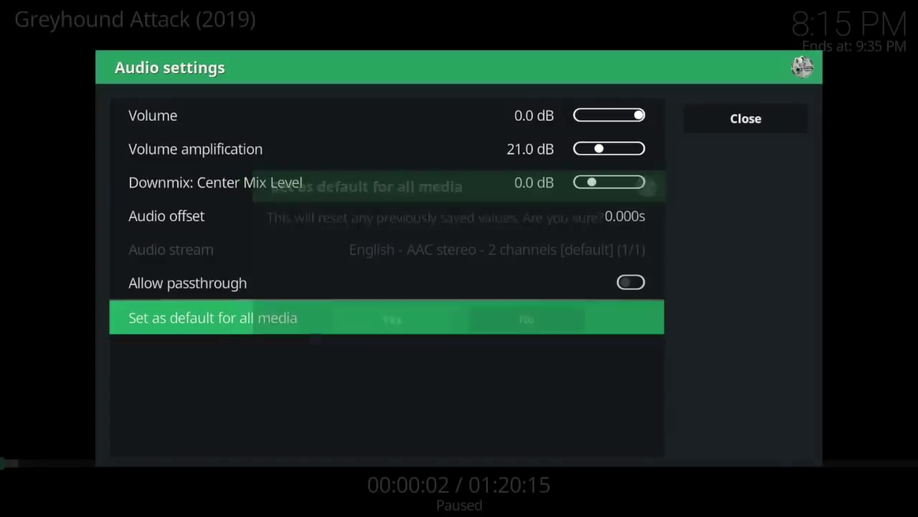
key("Right")
key("Return")
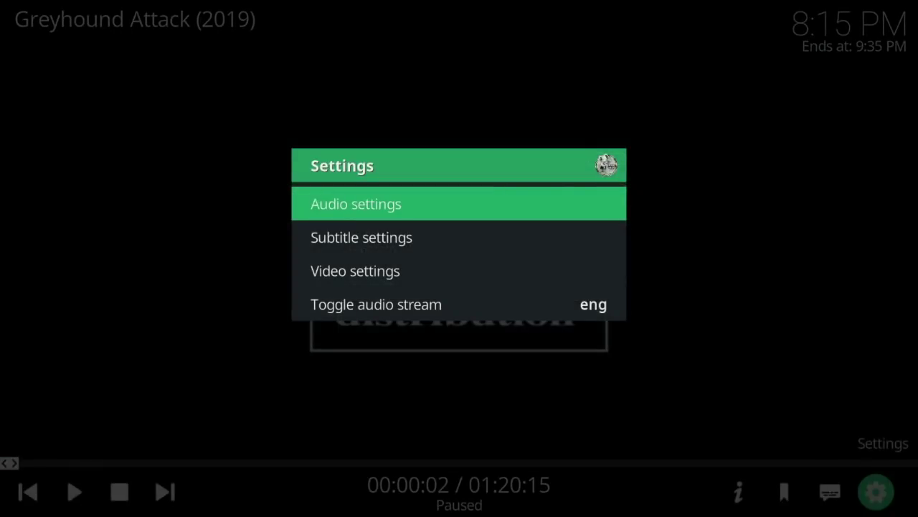
Close the Settings menu and stop Greyhound Attack playback
key("Escape")
key("Right")
key("Right")
key("Right")
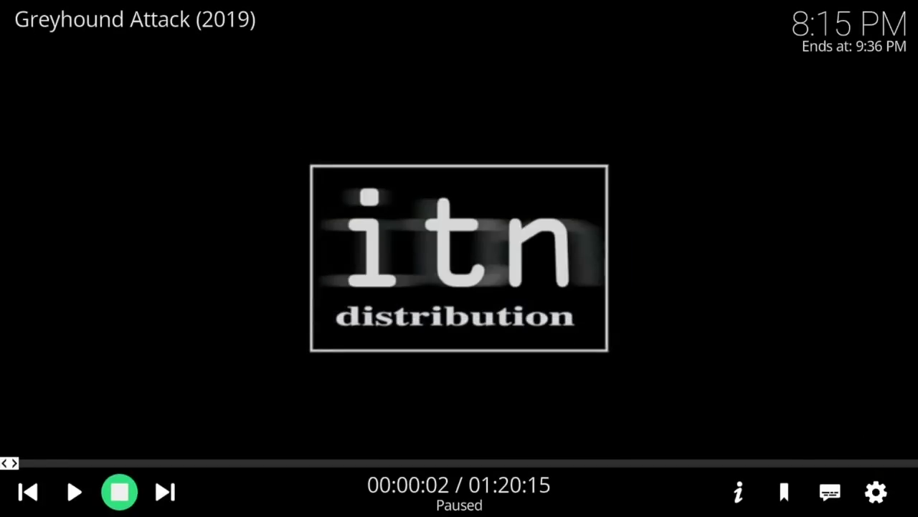
key("Return")
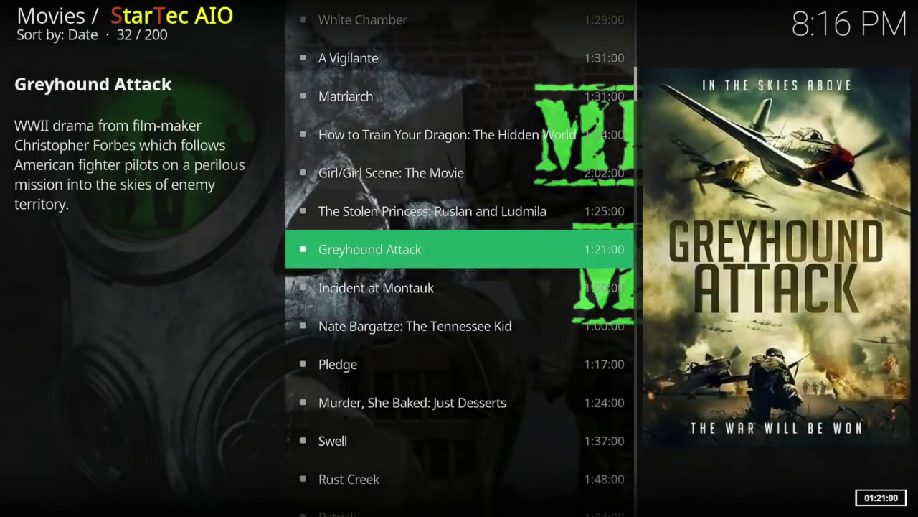
Back out through the StarTec AIO folders and Add-ons to the Kodi home menu
key("Return")
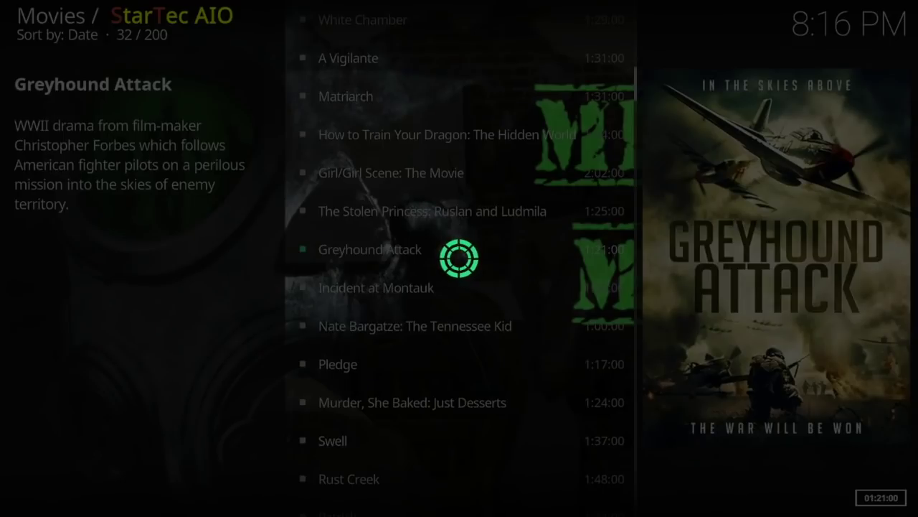
key("BackSpace")
key("Return")
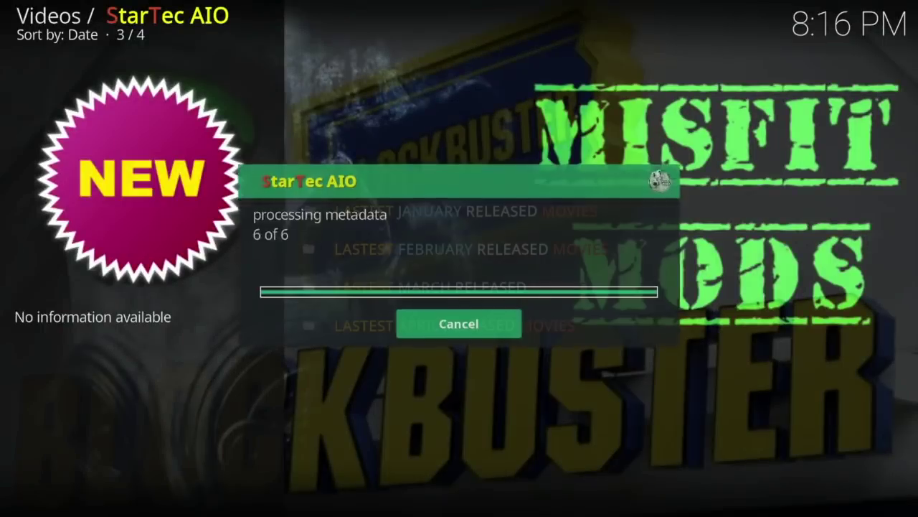
key("Return")
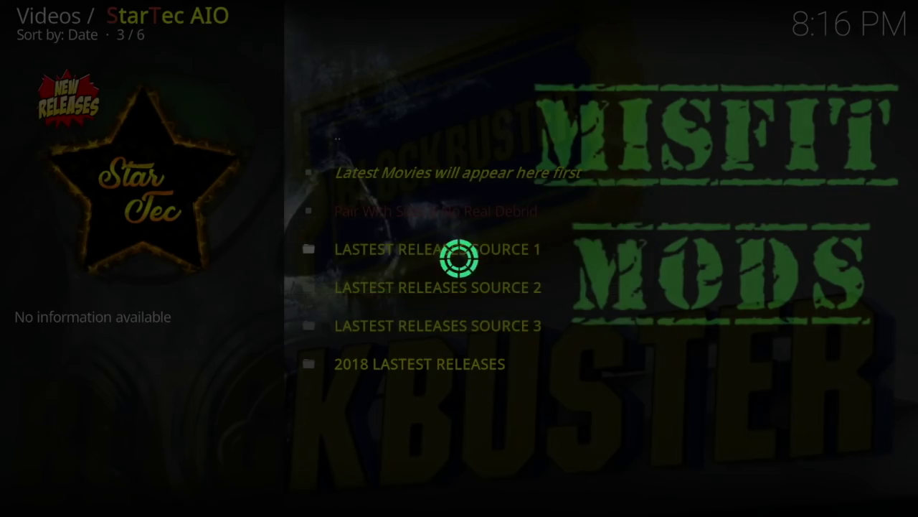
key("Return")
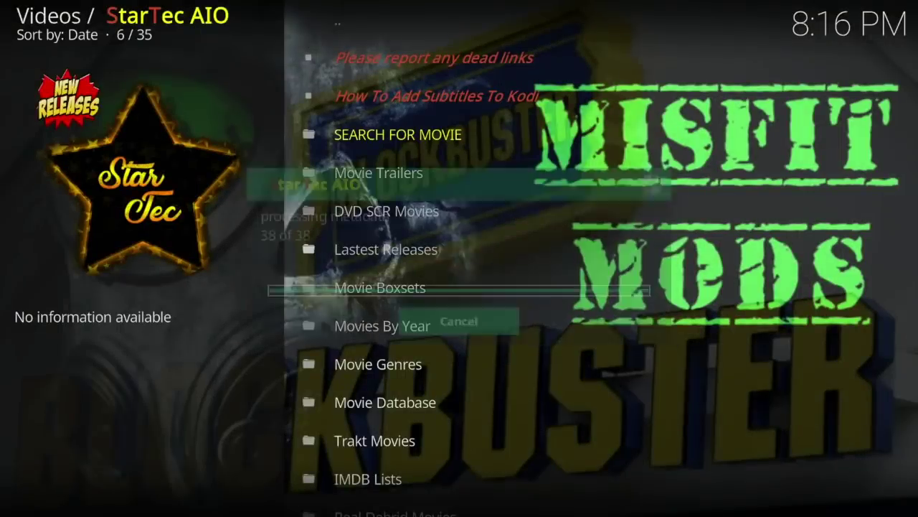
key("BackSpace")
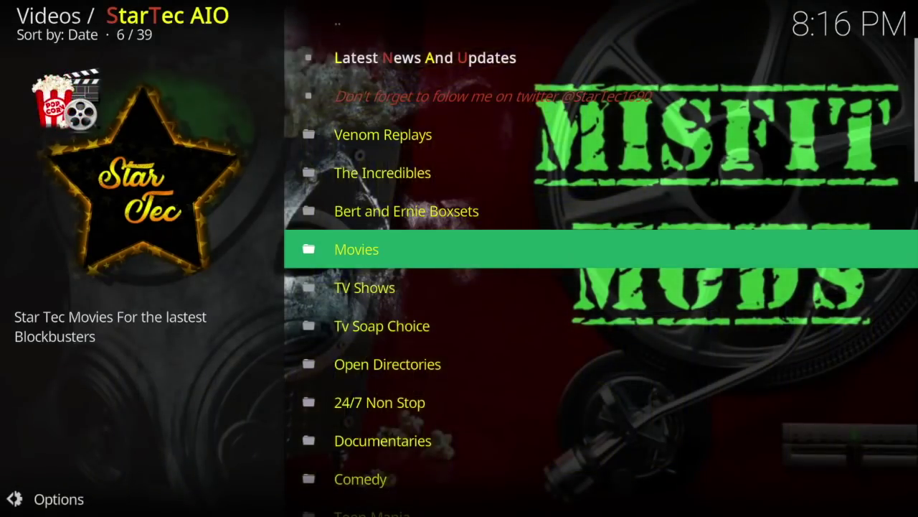
key("BackSpace")
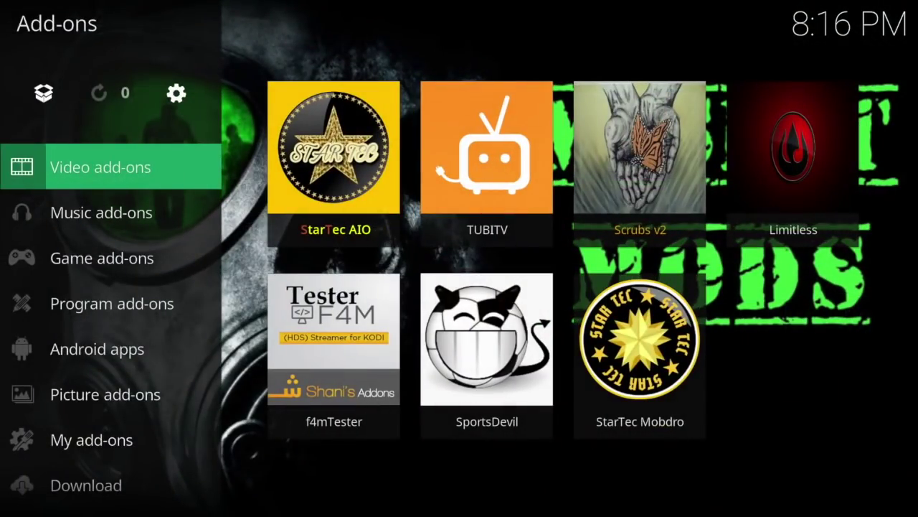
key("BackSpace")
key("Up")
key("Up")
key("Up")
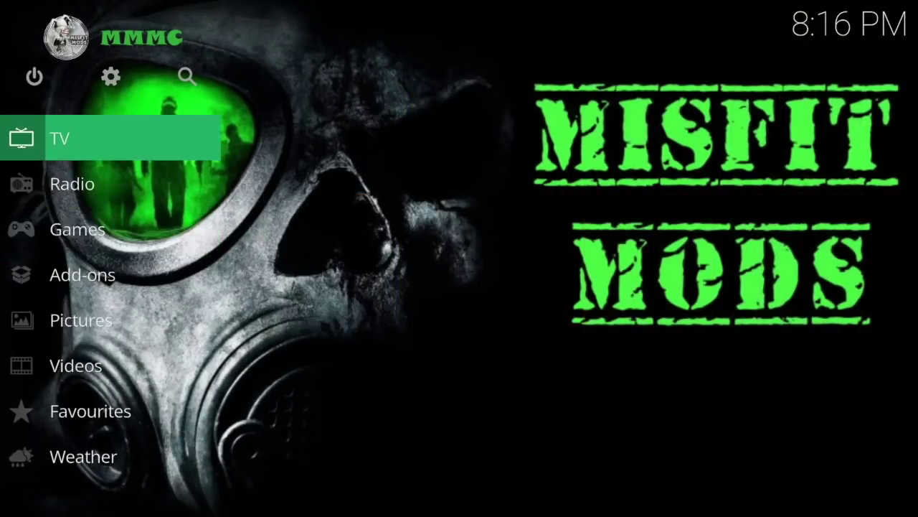